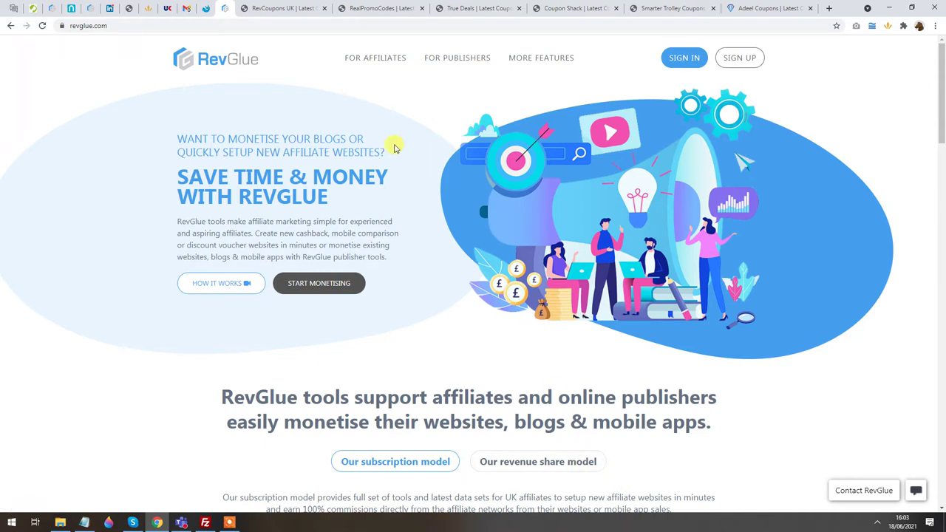
# From For Publishers > RevEmbed, open the Coupons & Deals demo under Explore UK RevEmbed Demos
pyautogui.moveTo(444, 65)
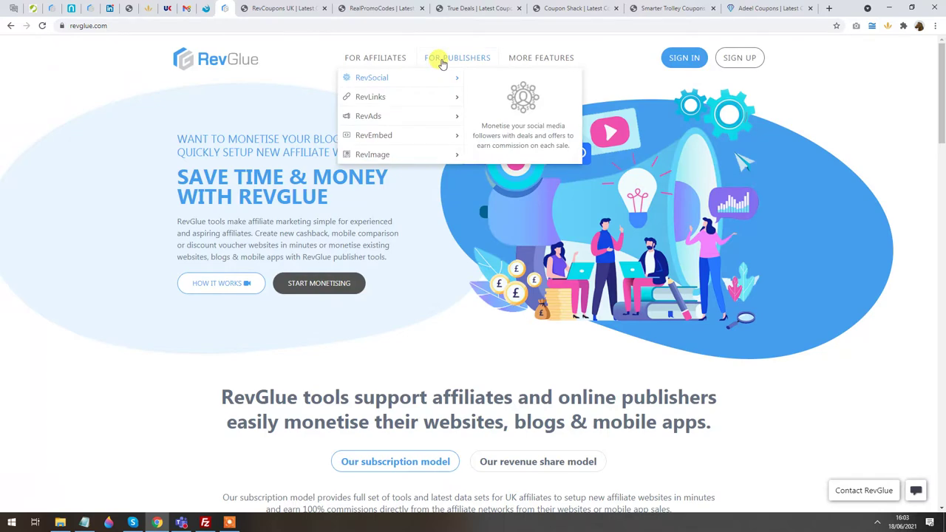
pyautogui.click(371, 140)
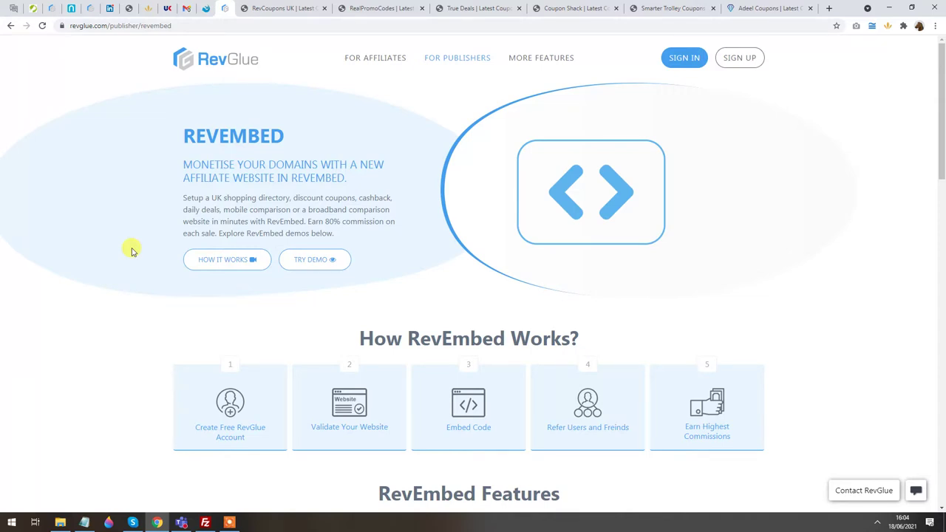
pyautogui.scroll(-8, 132, 251)
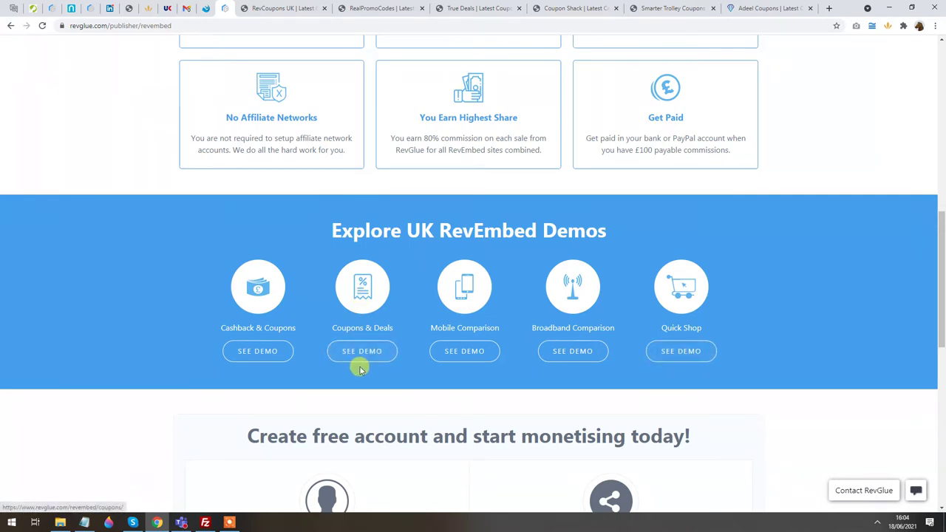
pyautogui.click(362, 354)
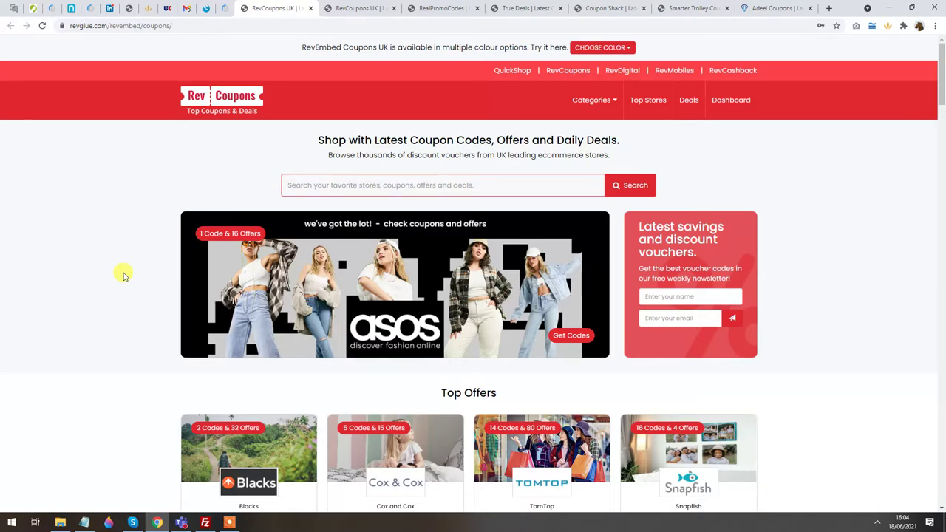
pyautogui.scroll(-5, 123, 276)
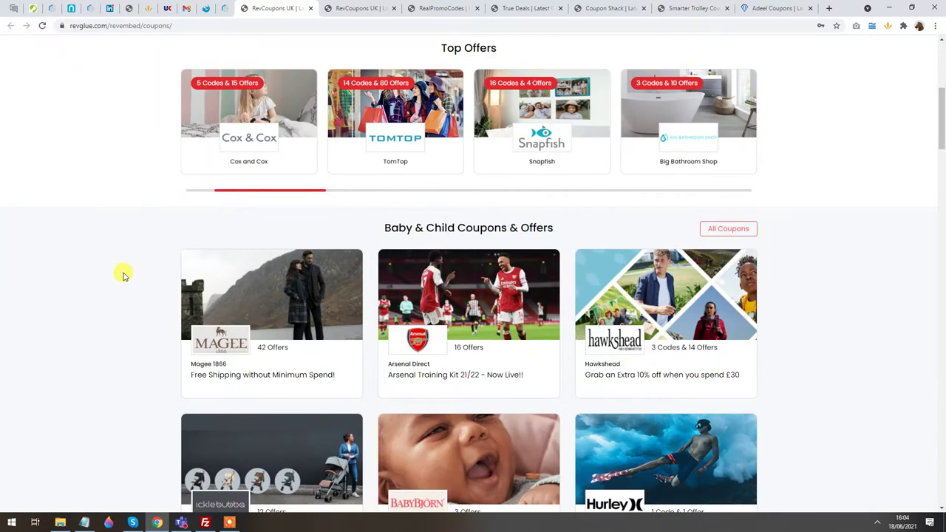
pyautogui.scroll(-5, 124, 276)
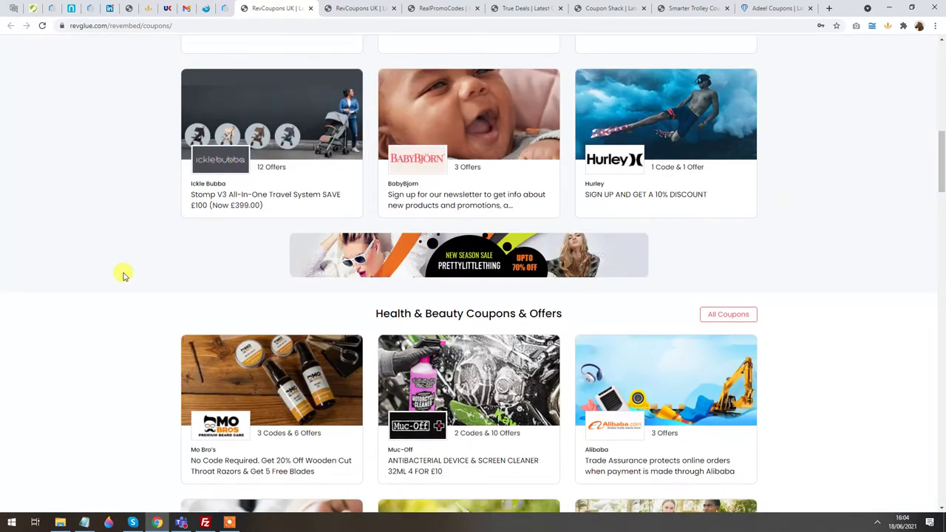
pyautogui.scroll(-9, 124, 276)
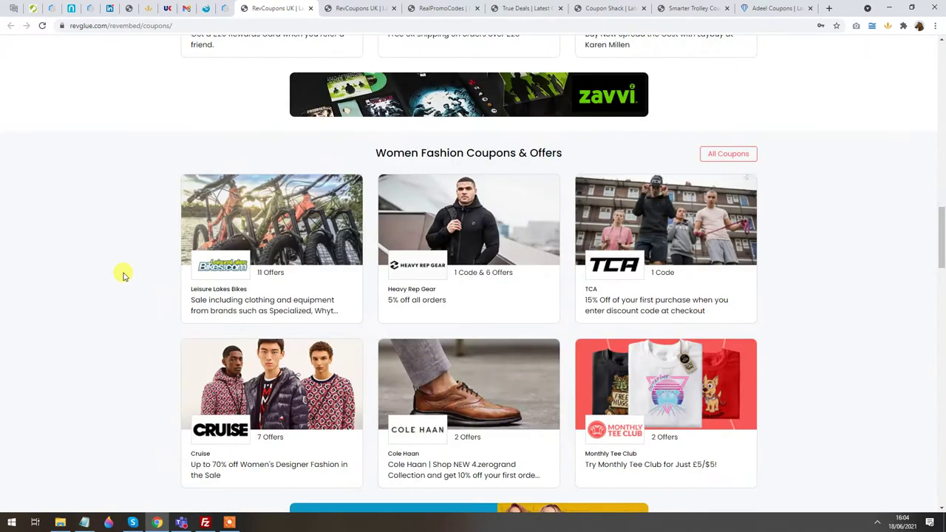
pyautogui.moveTo(940, 249); pyautogui.dragTo(771, 114)
pyautogui.moveTo(601, 99)
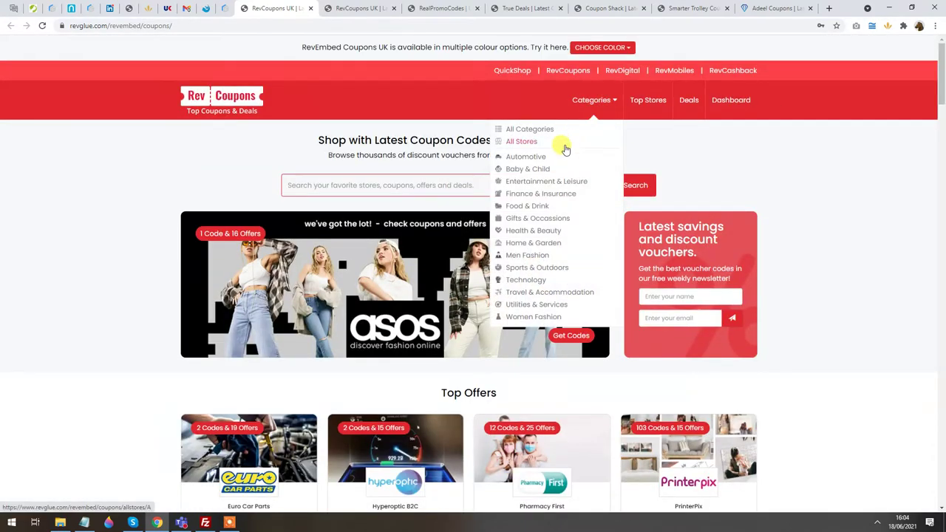
pyautogui.moveTo(527, 168)
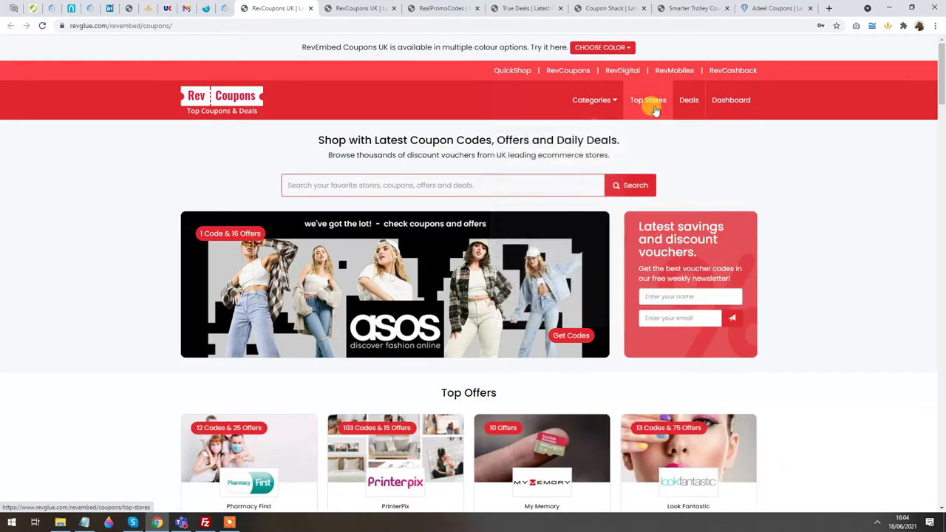
pyautogui.click(685, 105)
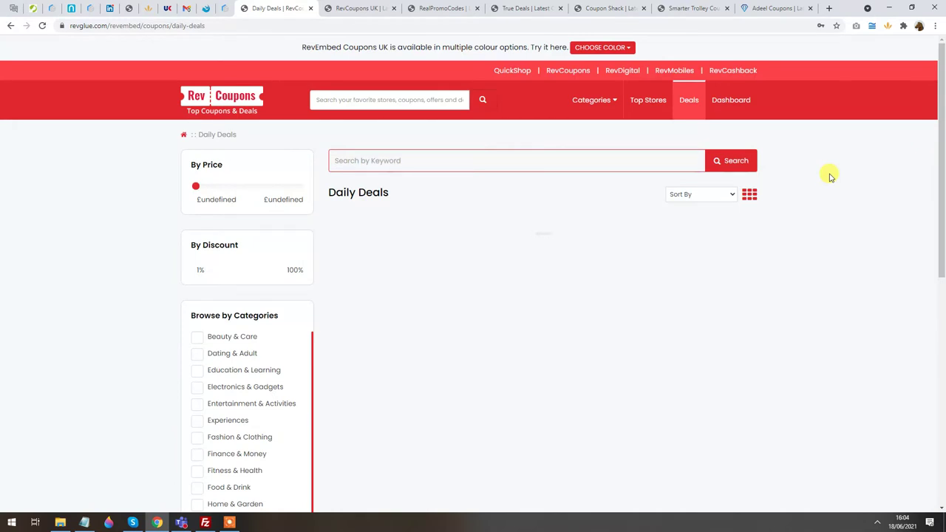
pyautogui.scroll(-3, 148, 258)
pyautogui.scroll(3, 140, 258)
pyautogui.click(584, 102)
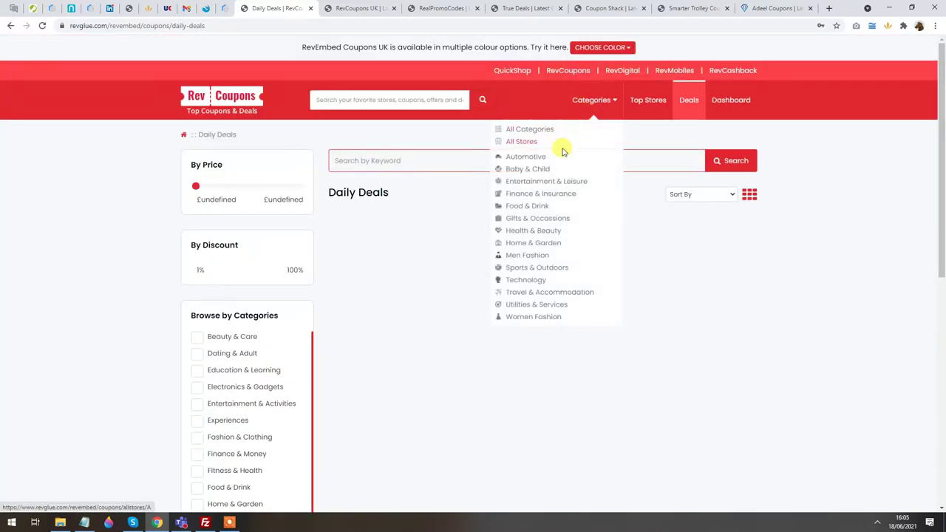
pyautogui.click(529, 129)
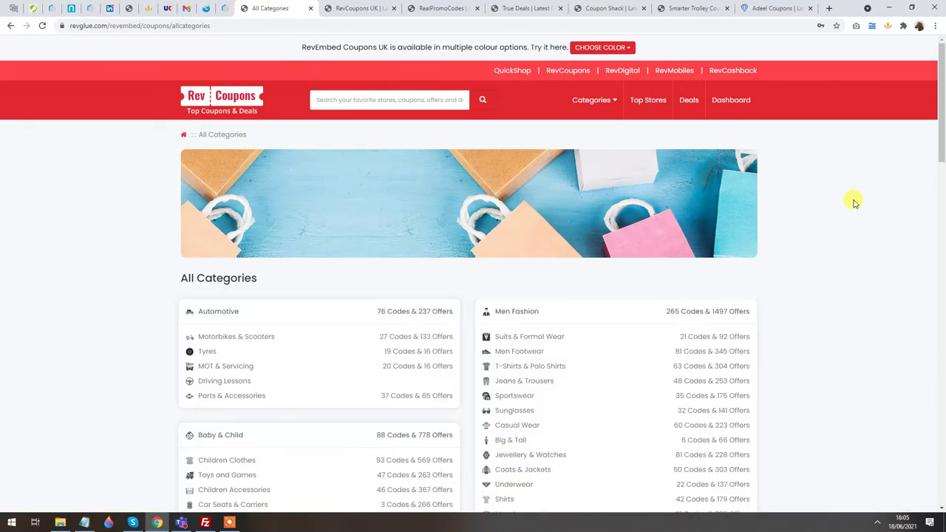
pyautogui.click(590, 111)
pyautogui.click(511, 142)
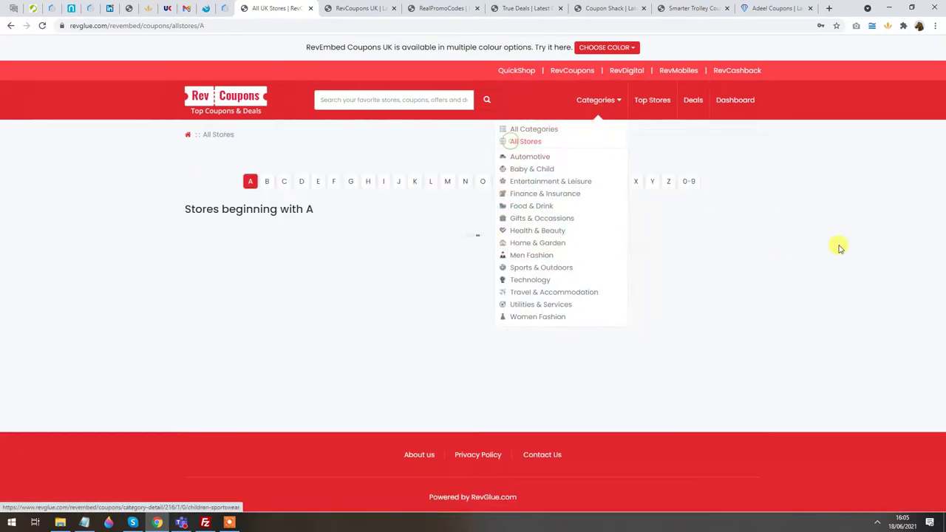
pyautogui.scroll(-2, 836, 247)
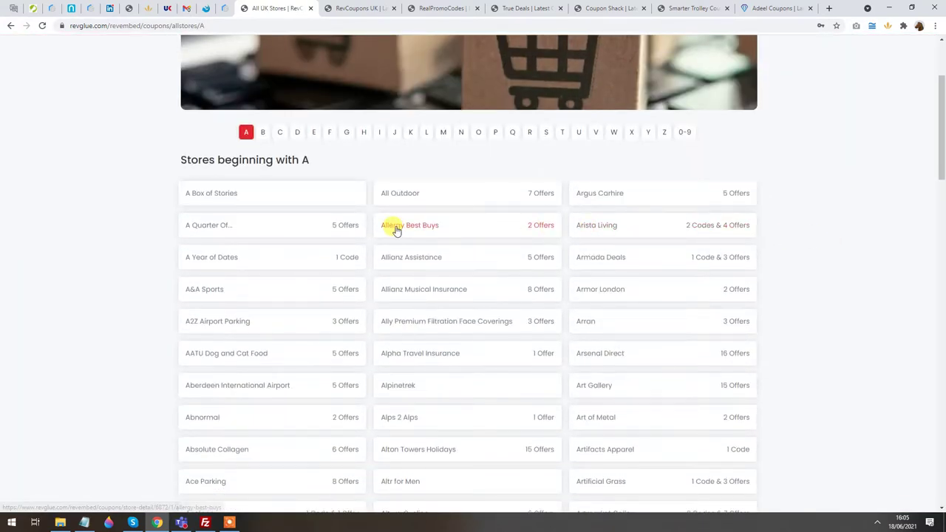
pyautogui.click(395, 194)
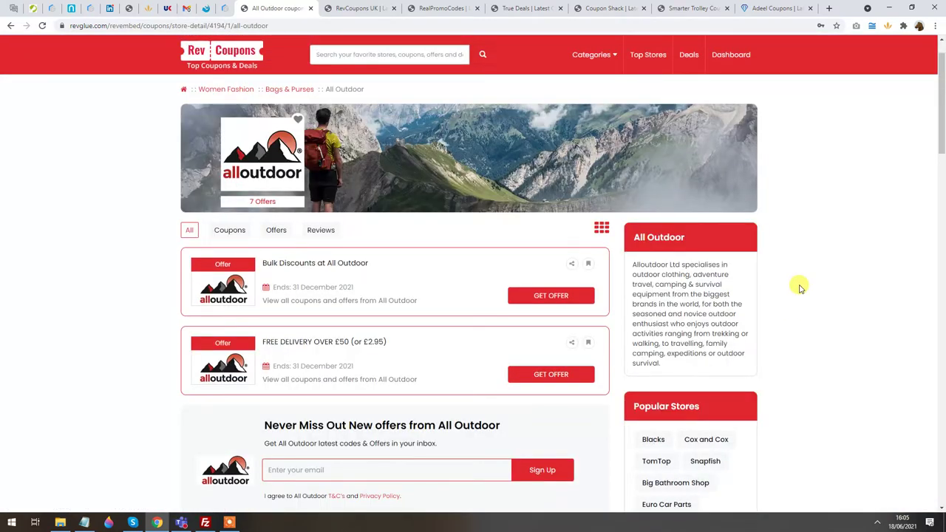
pyautogui.click(214, 65)
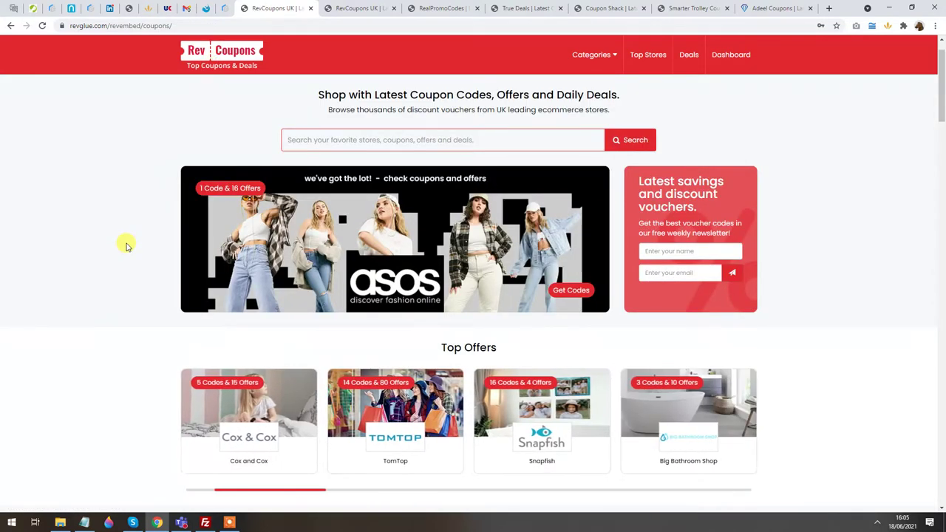
# Sign in to the RevGlue account, passing the reCAPTCHA check
pyautogui.click(225, 8)
pyautogui.scroll(8, 436, 258)
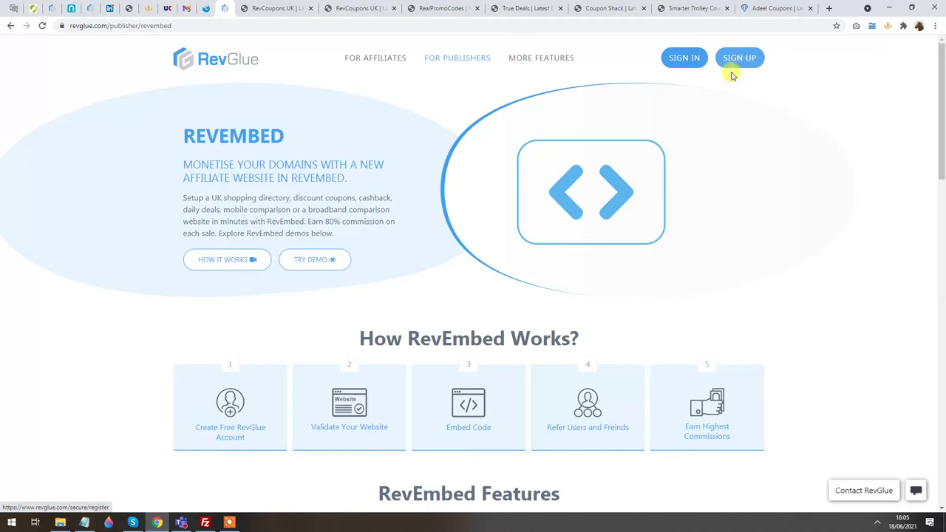
pyautogui.click(676, 59)
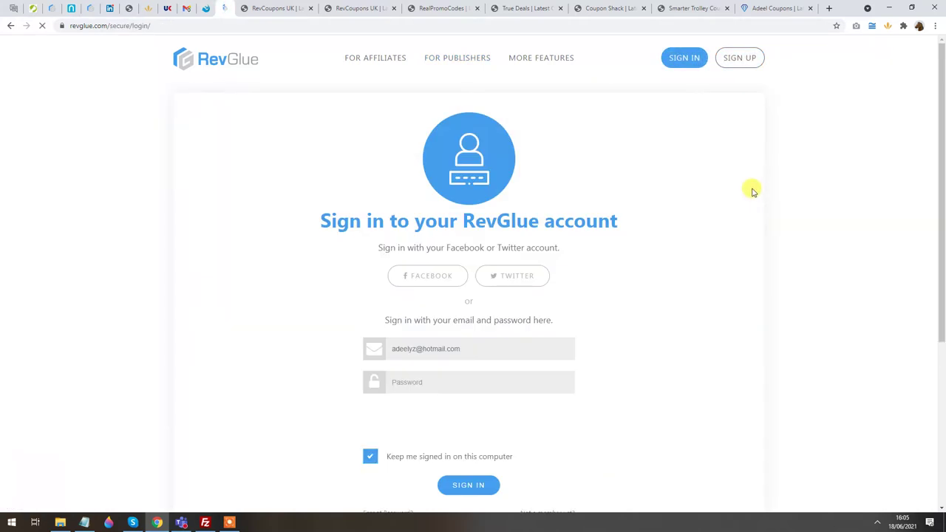
pyautogui.click(404, 423)
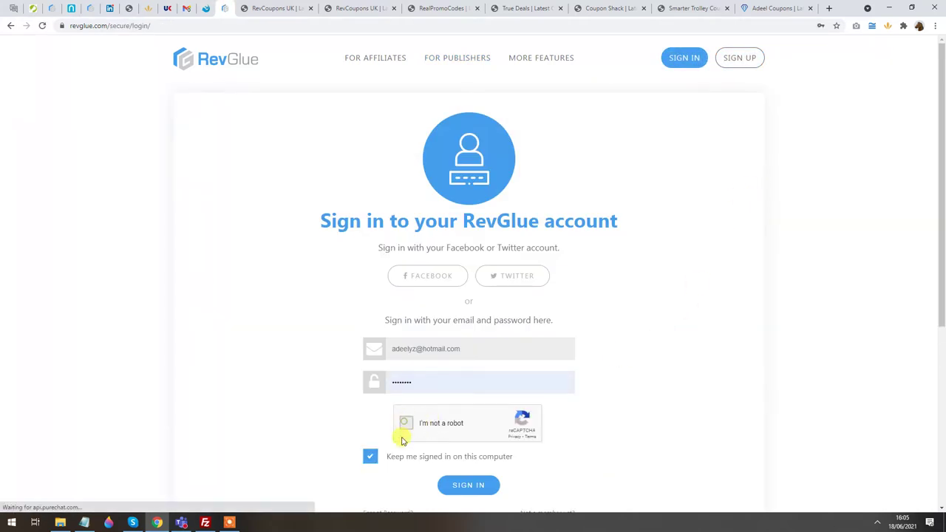
pyautogui.click(476, 487)
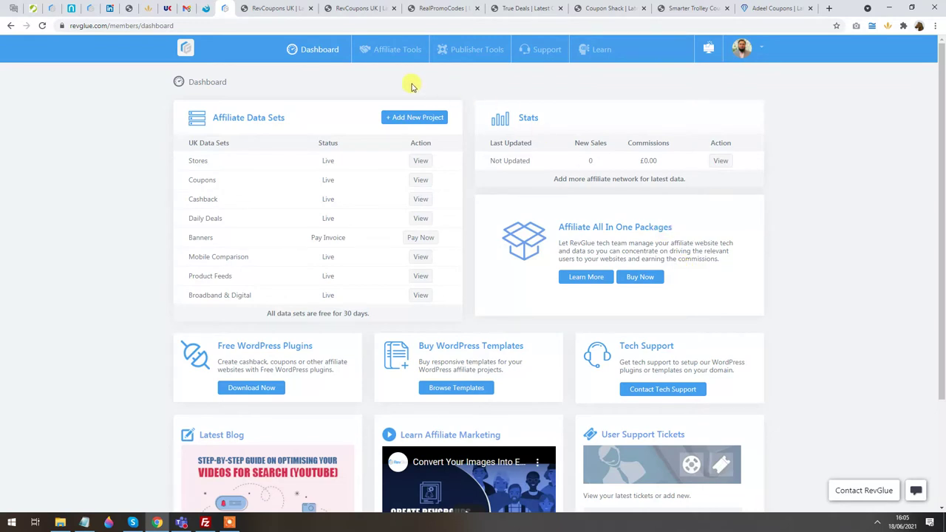
# Go to Publisher Tools > RevEmbed > Projects
pyautogui.moveTo(468, 51)
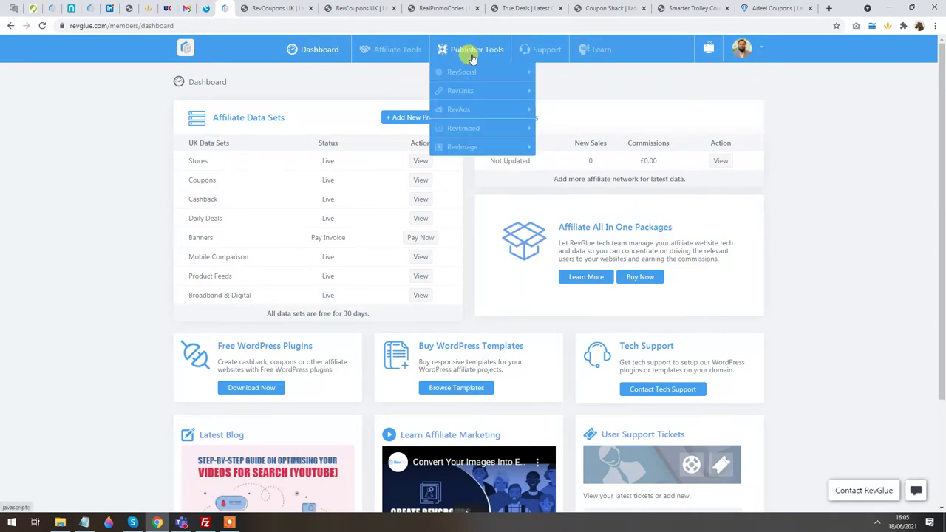
pyautogui.moveTo(477, 133)
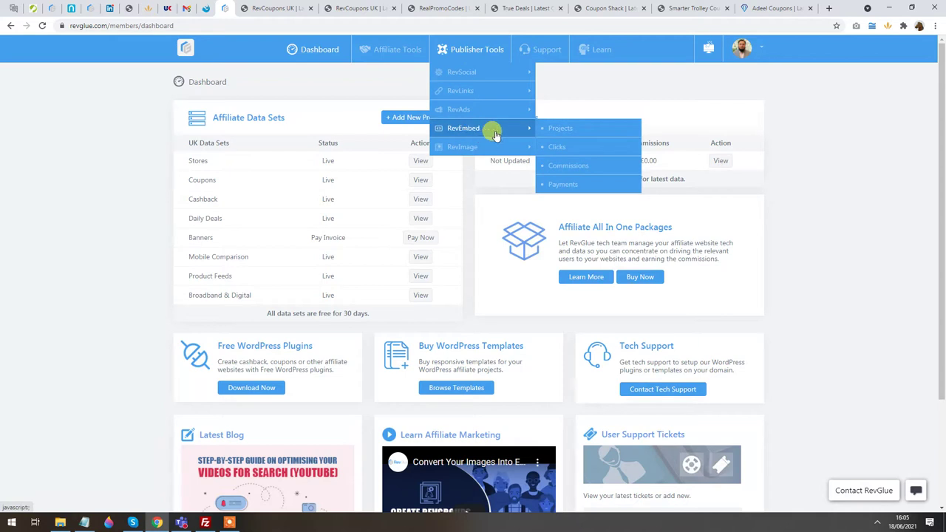
pyautogui.click(564, 129)
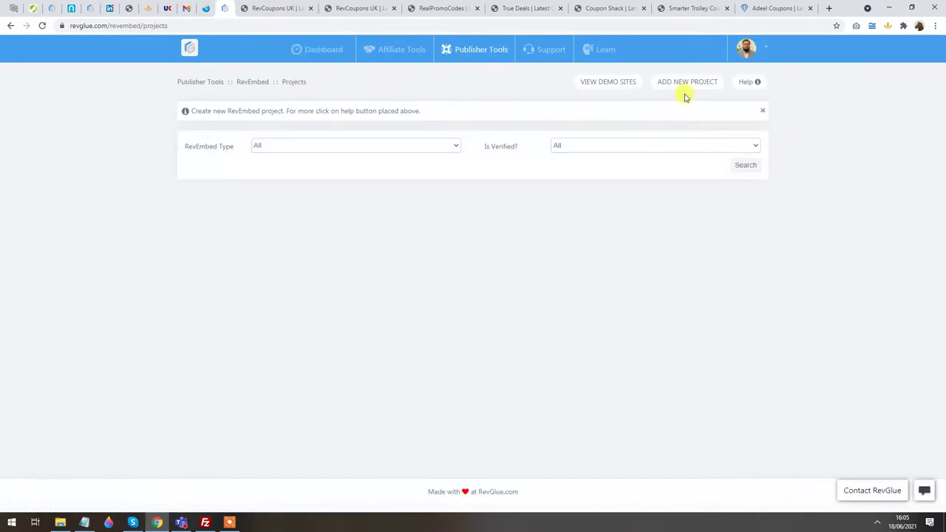
# Start a new RevEmbed project with project type Coupons and Daily Deals UK
pyautogui.click(675, 87)
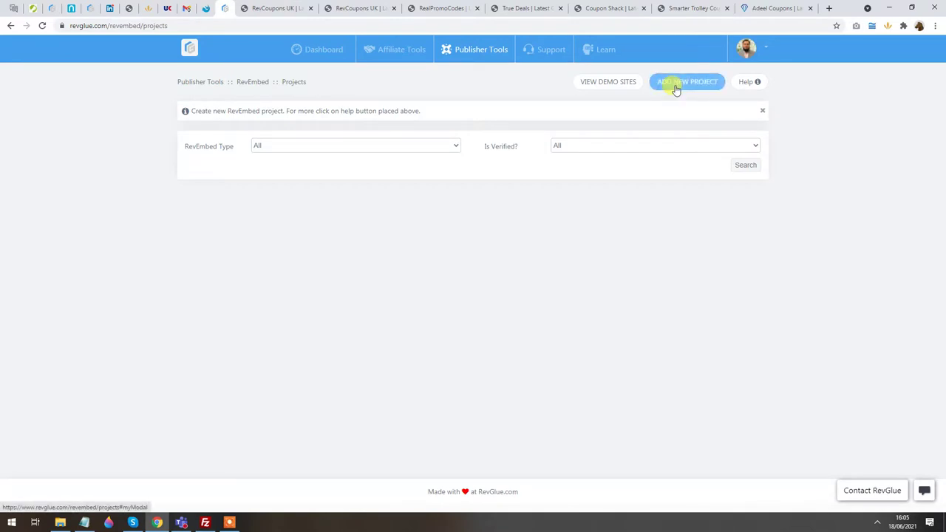
pyautogui.click(739, 167)
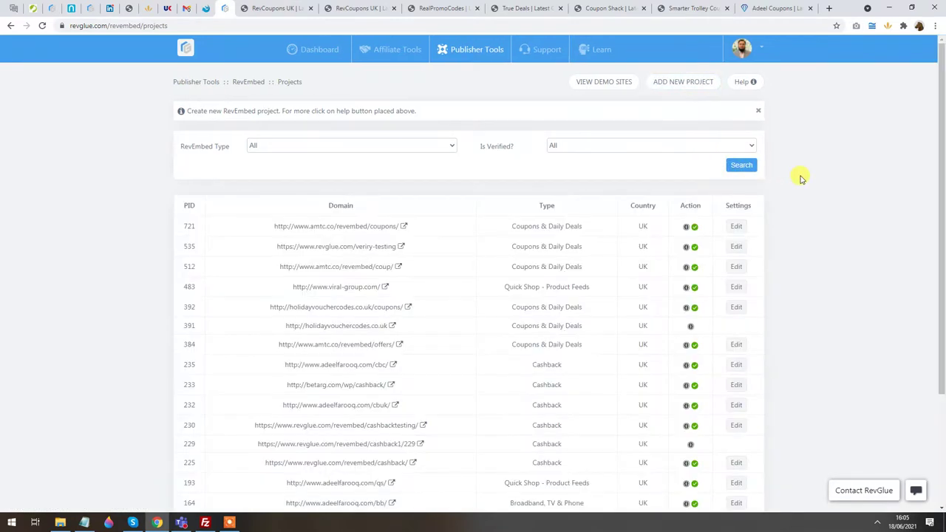
pyautogui.click(680, 83)
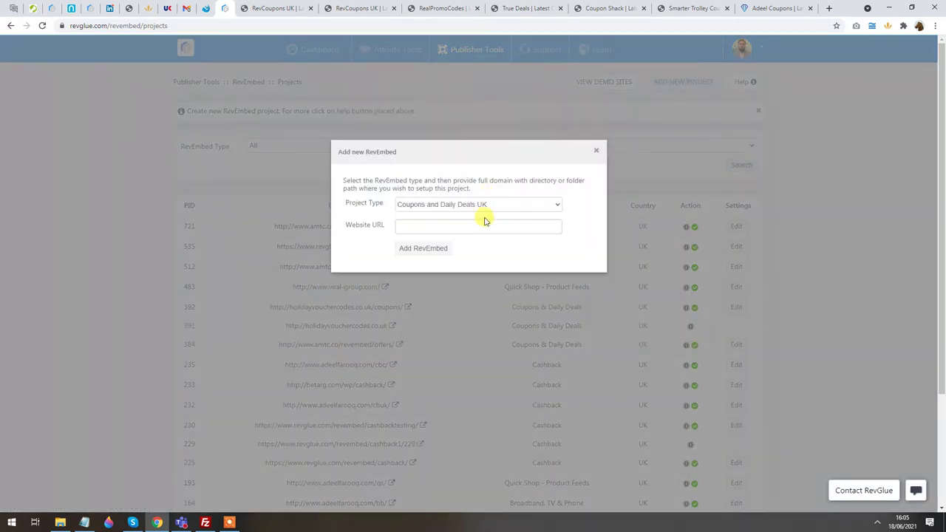
pyautogui.click(433, 205)
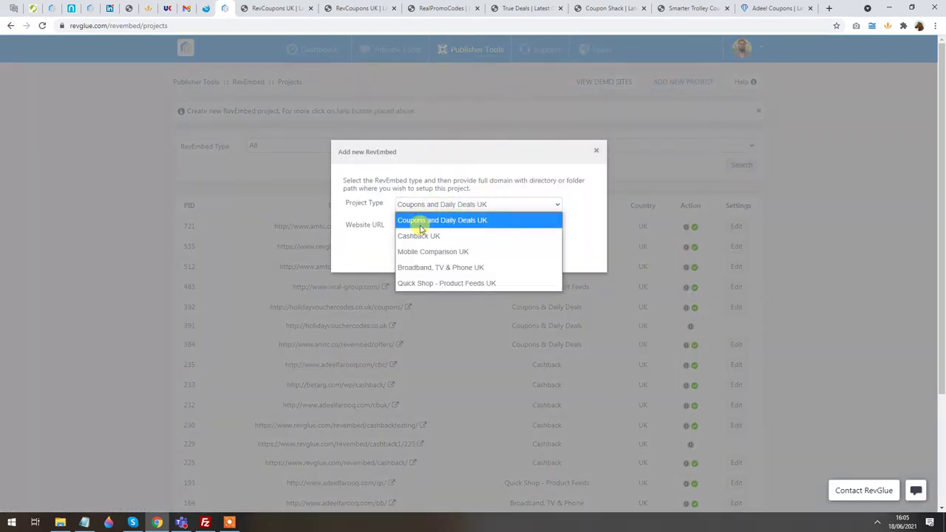
pyautogui.click(499, 224)
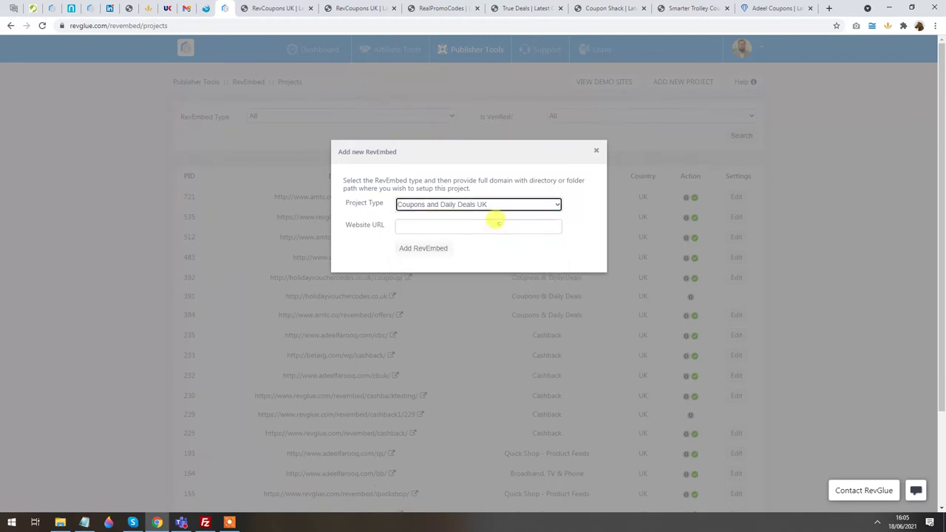
pyautogui.click(445, 226)
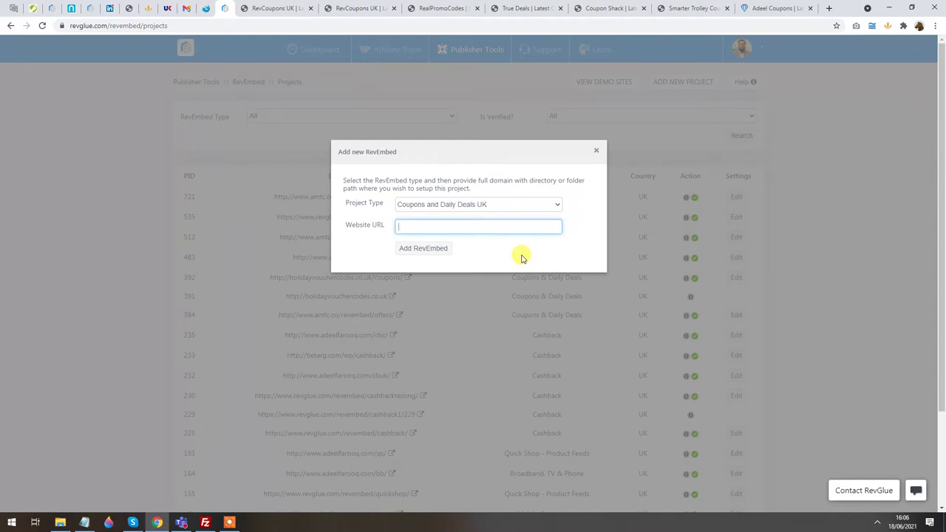
# In FileZilla, create a topoffers folder inside the remote revembed directory and open it
pyautogui.click(200, 520)
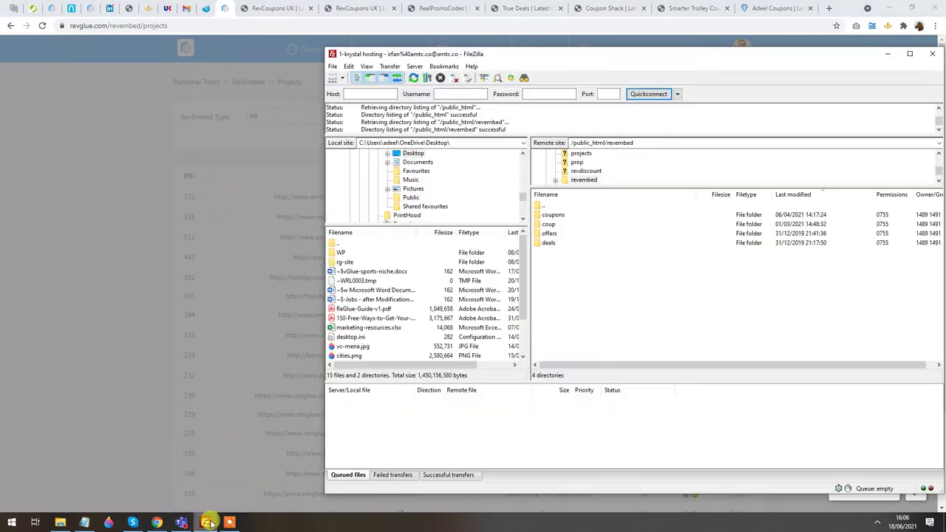
pyautogui.rightClick(561, 277)
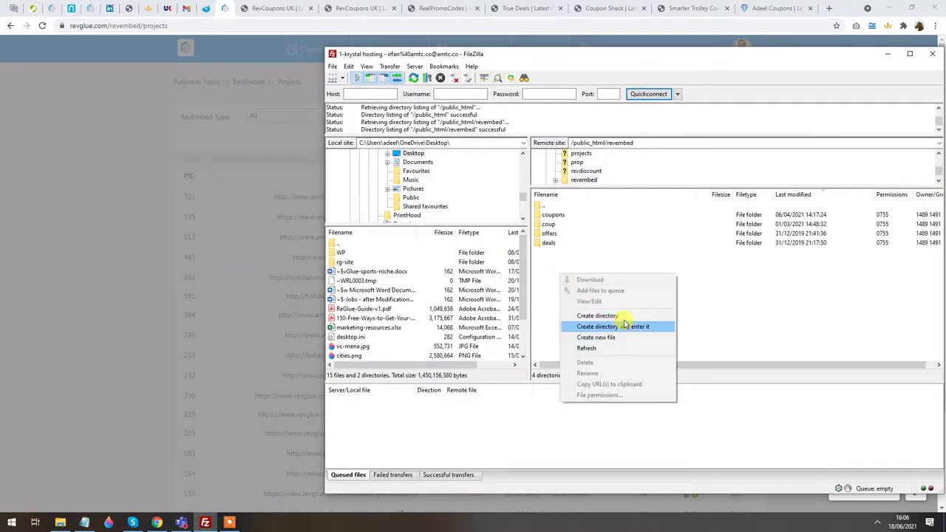
pyautogui.click(646, 315)
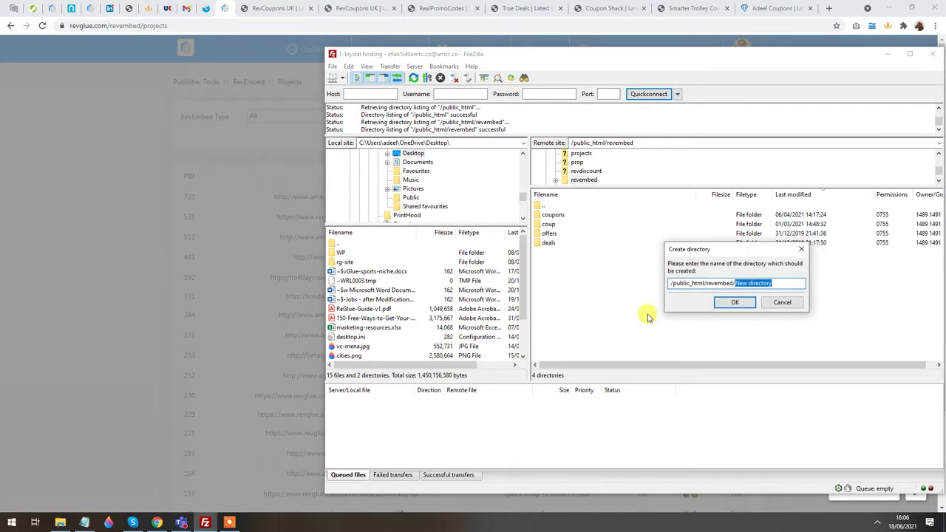
pyautogui.write('topoffers')
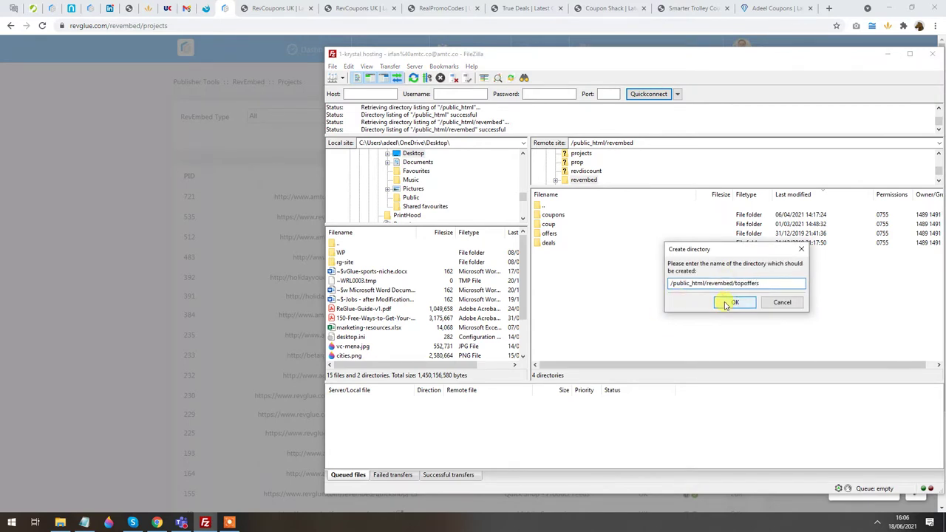
pyautogui.click(728, 302)
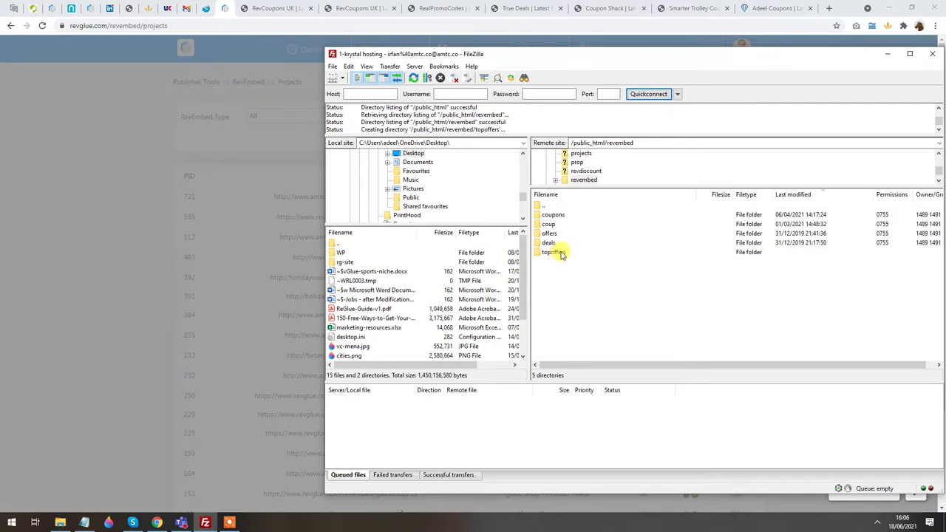
pyautogui.doubleClick(560, 252)
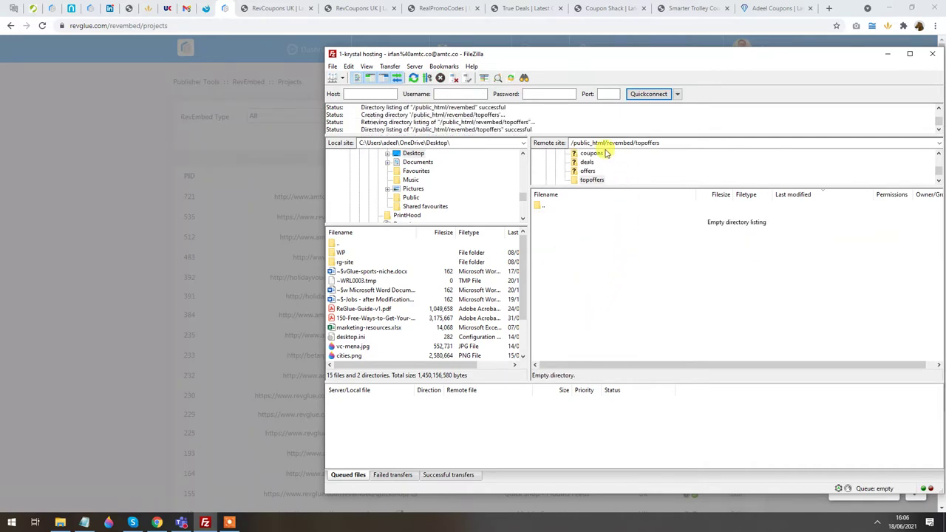
pyautogui.click(774, 8)
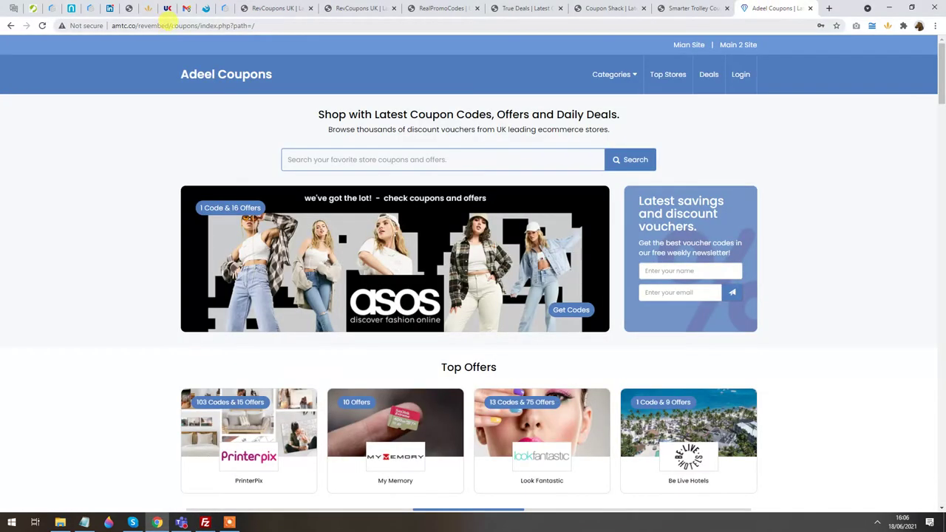
pyautogui.moveTo(170, 25); pyautogui.dragTo(327, 22)
pyautogui.write('pof')
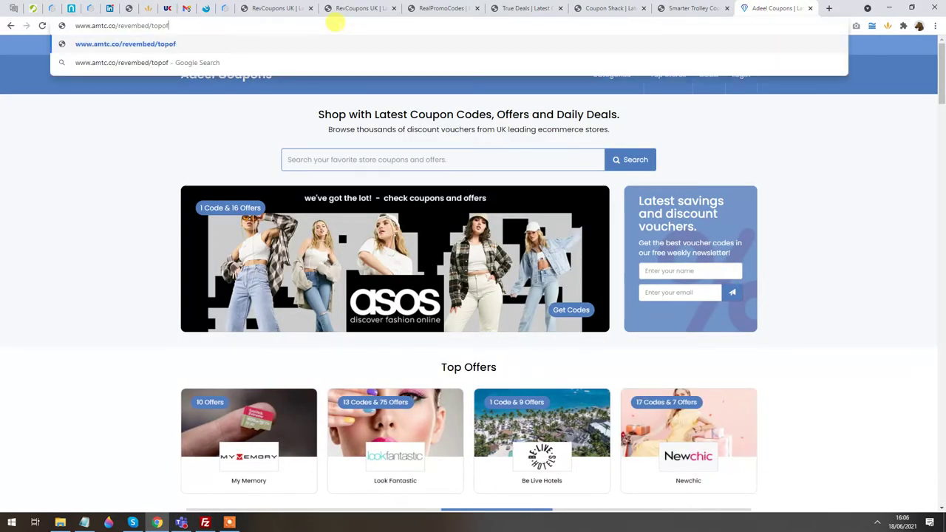
pyautogui.write('fers/')
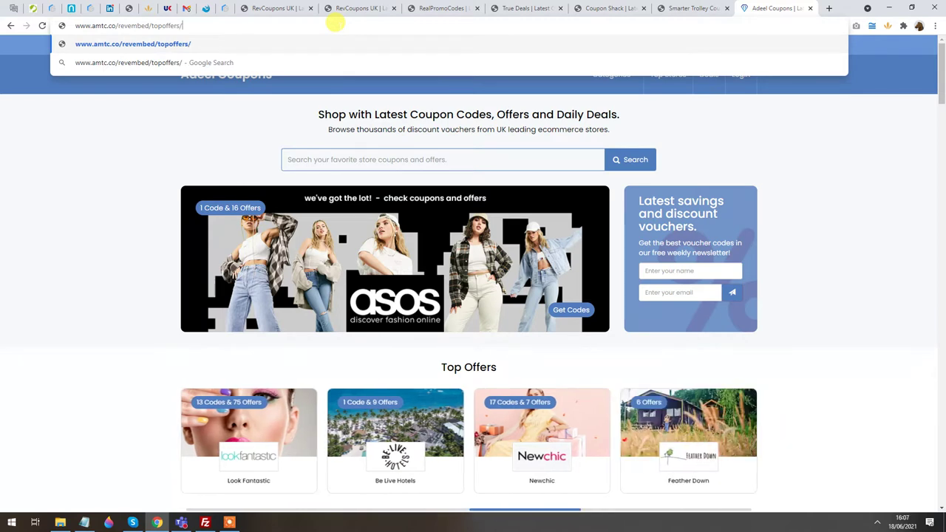
pyautogui.press('Return')
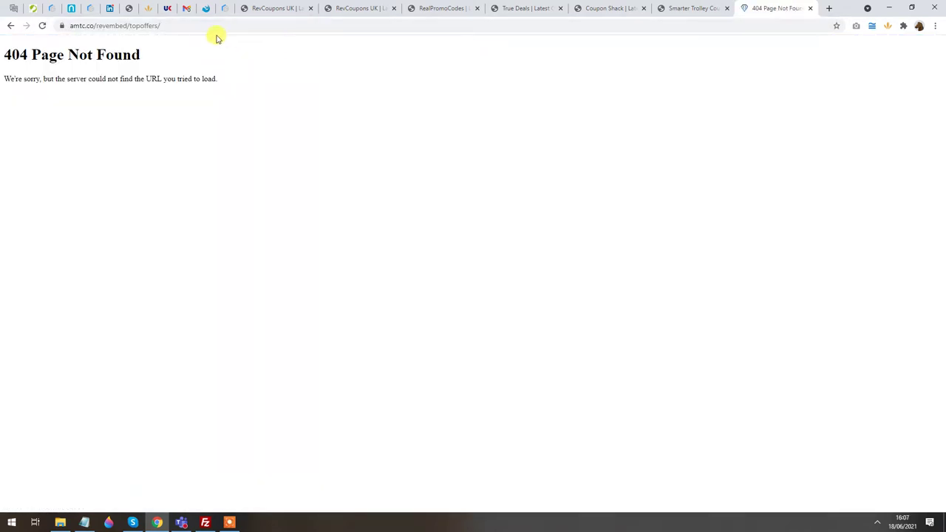
pyautogui.click(183, 25)
pyautogui.hotkey('ctrl', 'c')
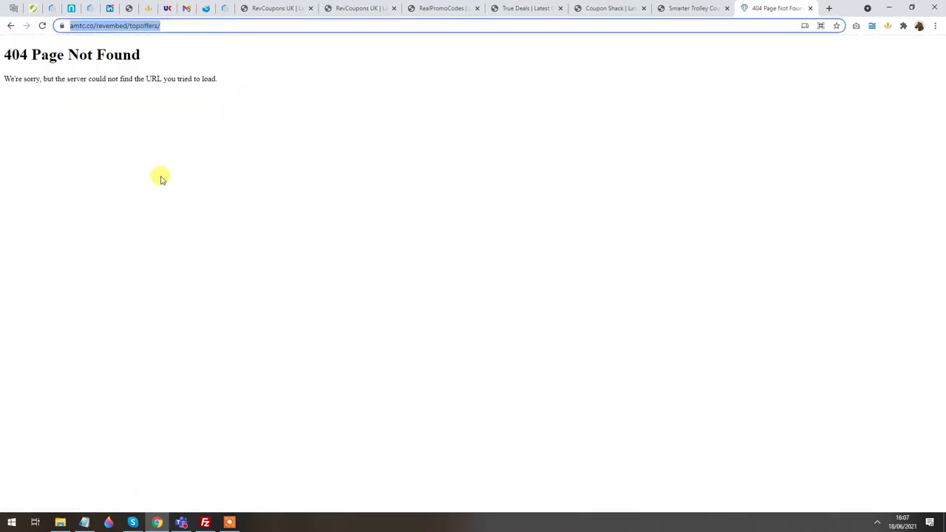
# Paste the topoffers address as the project's Website URL and add the RevEmbed project
pyautogui.click(273, 8)
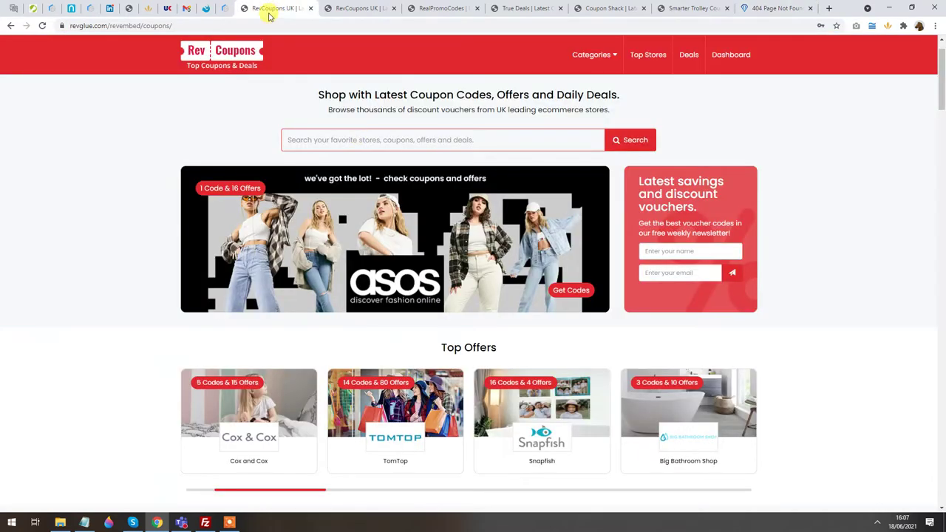
pyautogui.click(222, 9)
pyautogui.tripleClick(423, 226)
pyautogui.hotkey('ctrl', 'v')
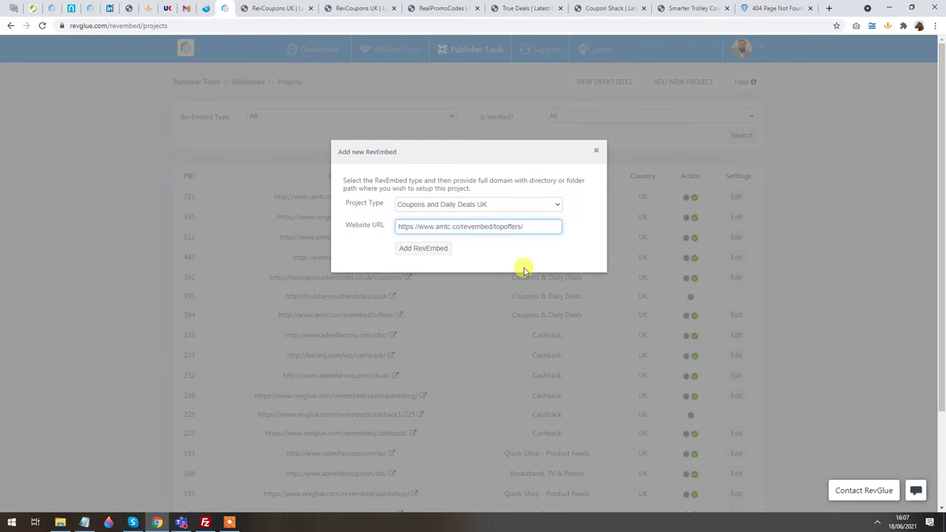
pyautogui.click(442, 249)
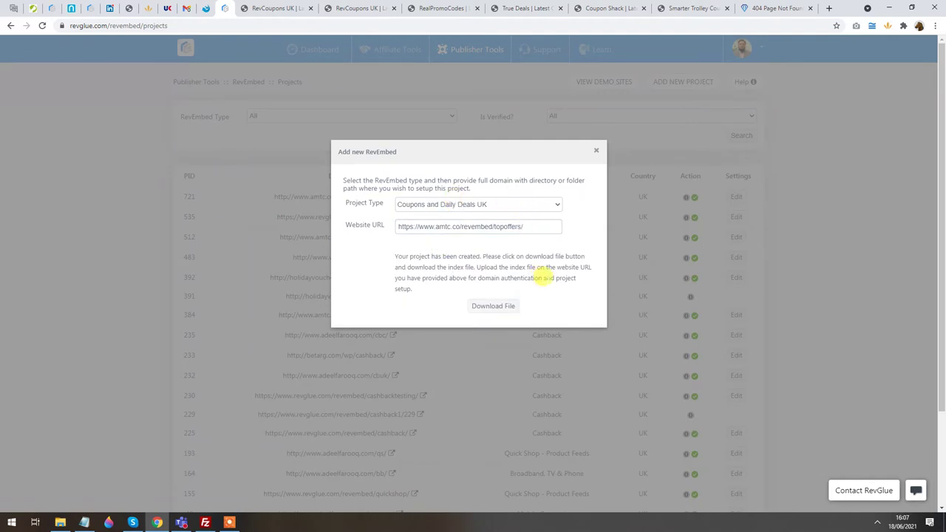
# Download the project's index file and show it in the Downloads folder
pyautogui.click(498, 309)
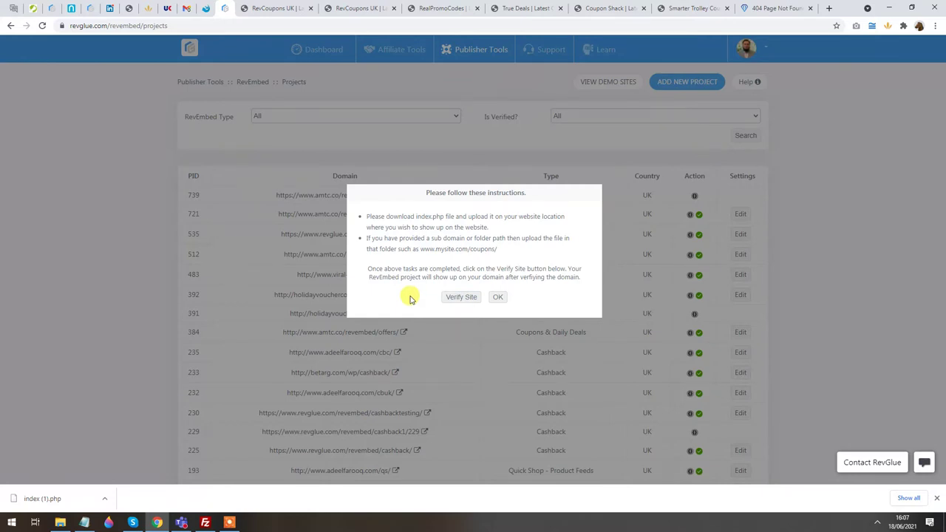
pyautogui.rightClick(65, 497)
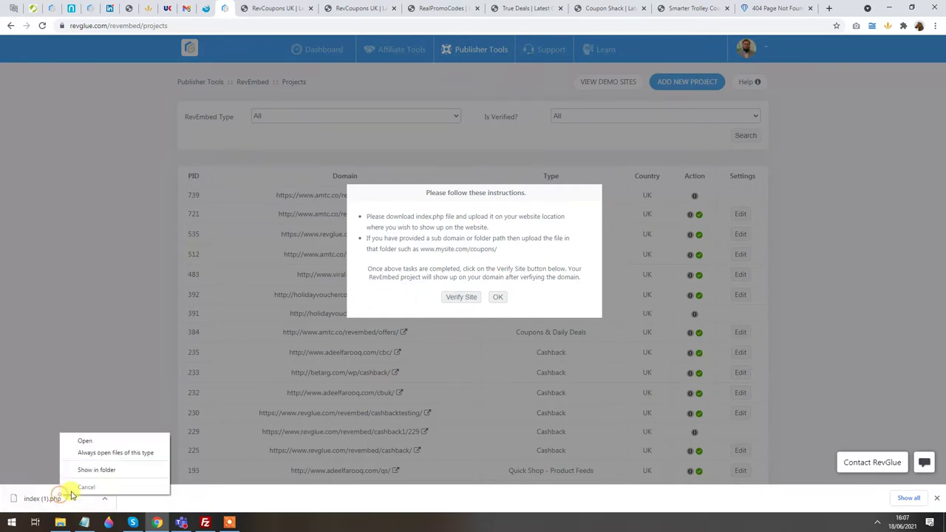
pyautogui.click(94, 470)
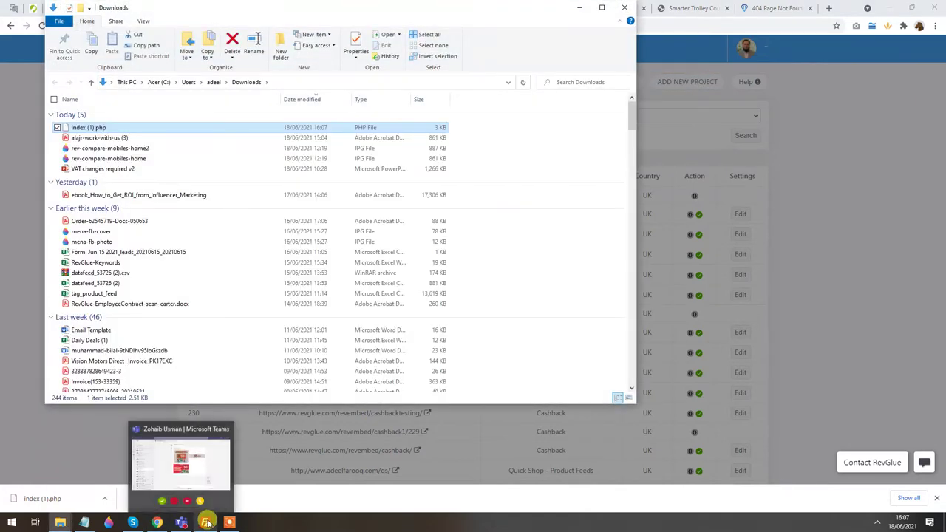
# Upload index (1).php into the remote topoffers folder and rename it to index.php
pyautogui.click(205, 523)
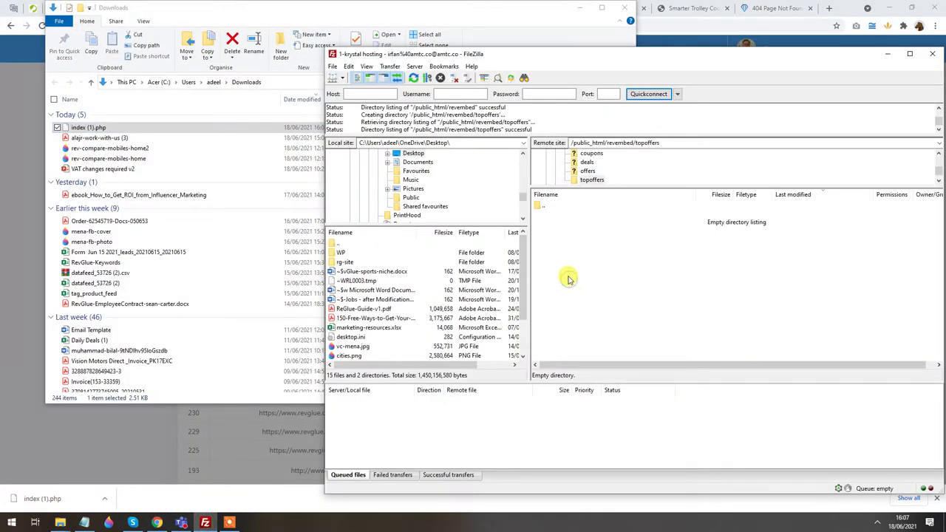
pyautogui.moveTo(88, 129); pyautogui.dragTo(611, 285)
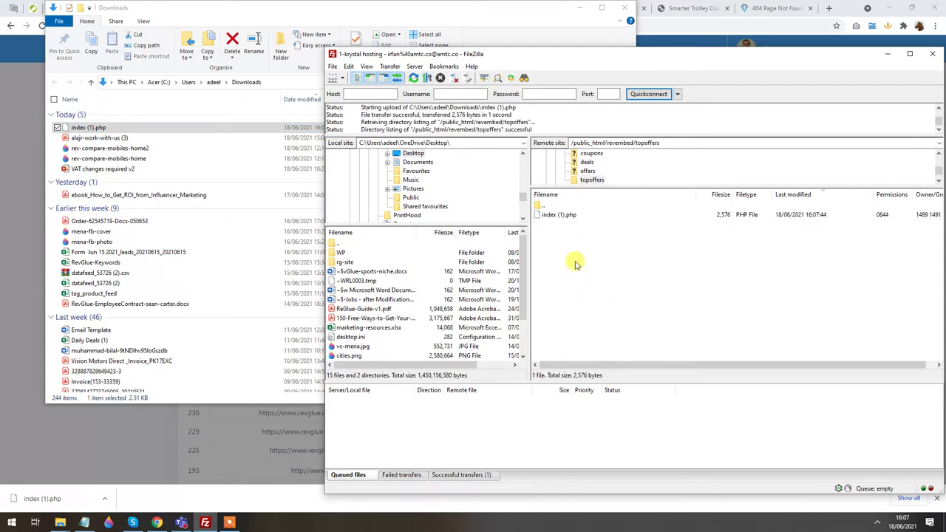
pyautogui.click(545, 214)
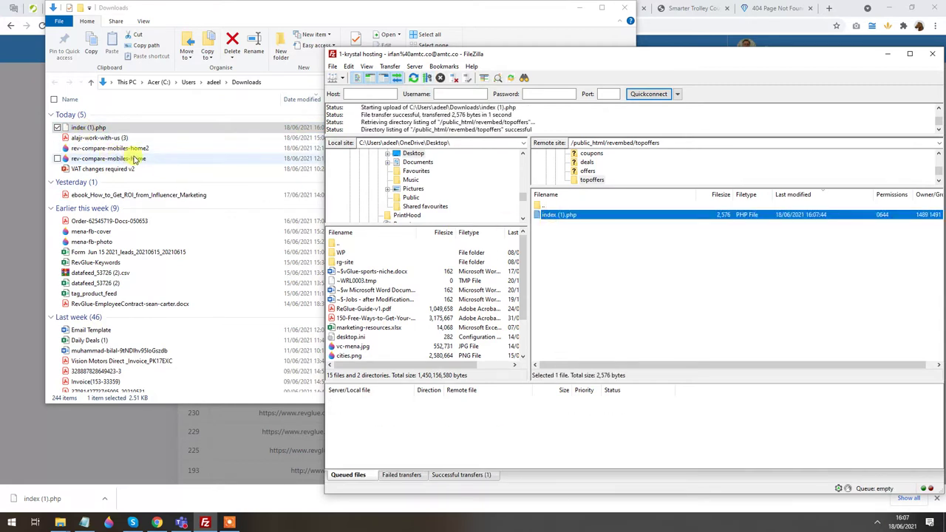
pyautogui.click(601, 7)
pyautogui.click(550, 216)
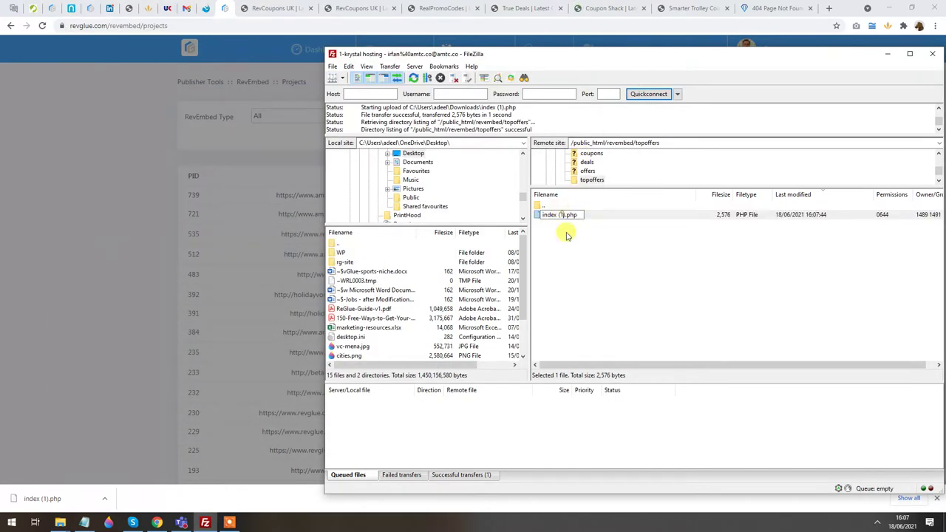
pyautogui.click(591, 287)
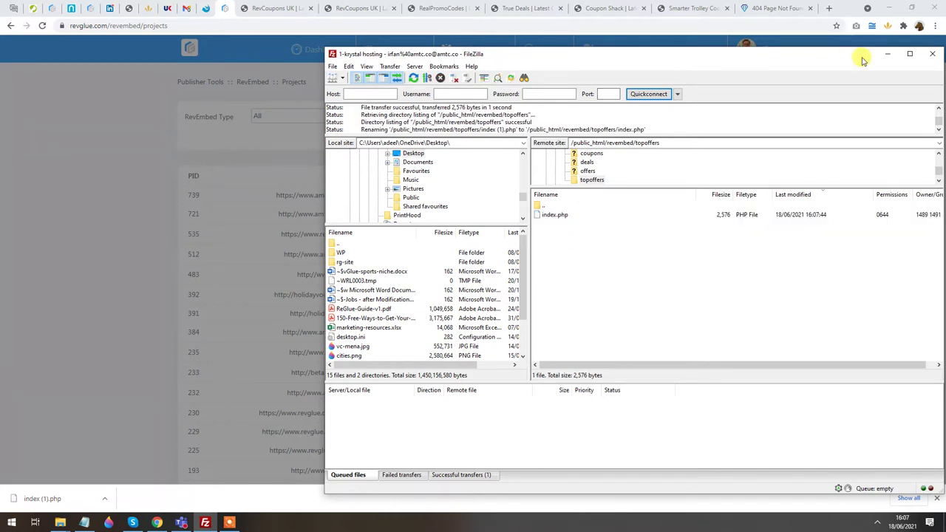
# Verify the topoffers site in RevGlue and dismiss the 'Site is verified' message
pyautogui.click(890, 59)
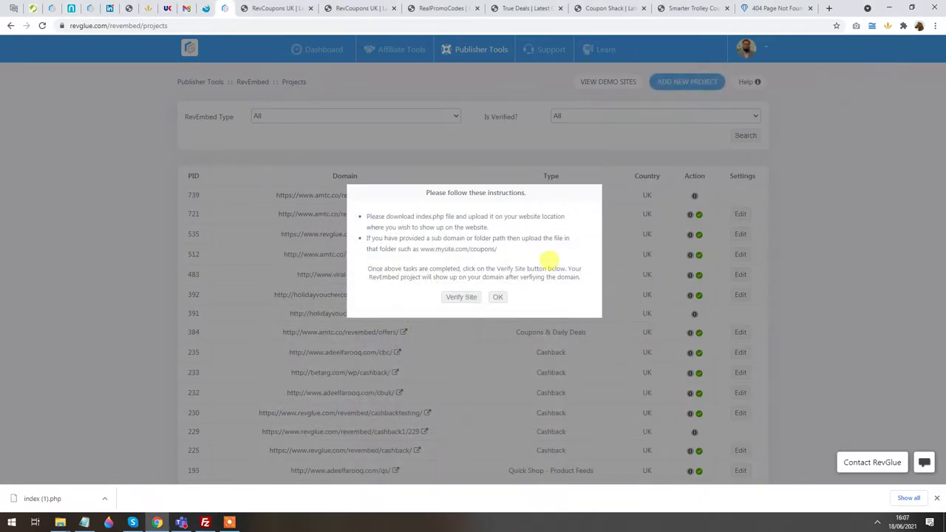
pyautogui.click(462, 298)
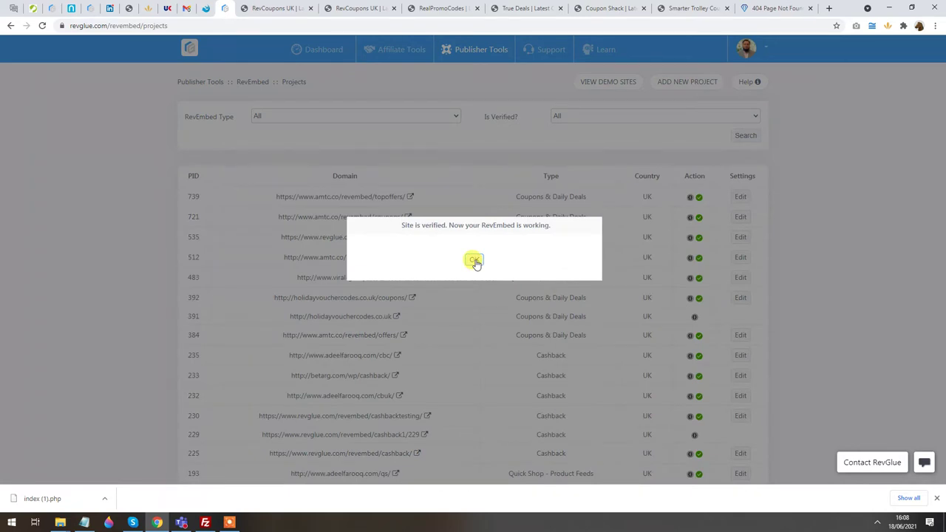
pyautogui.click(474, 261)
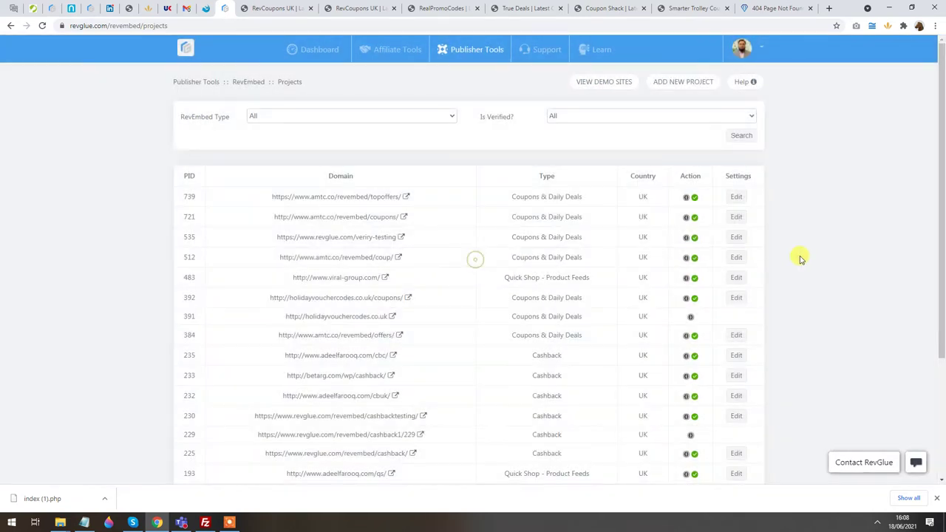
pyautogui.click(769, 9)
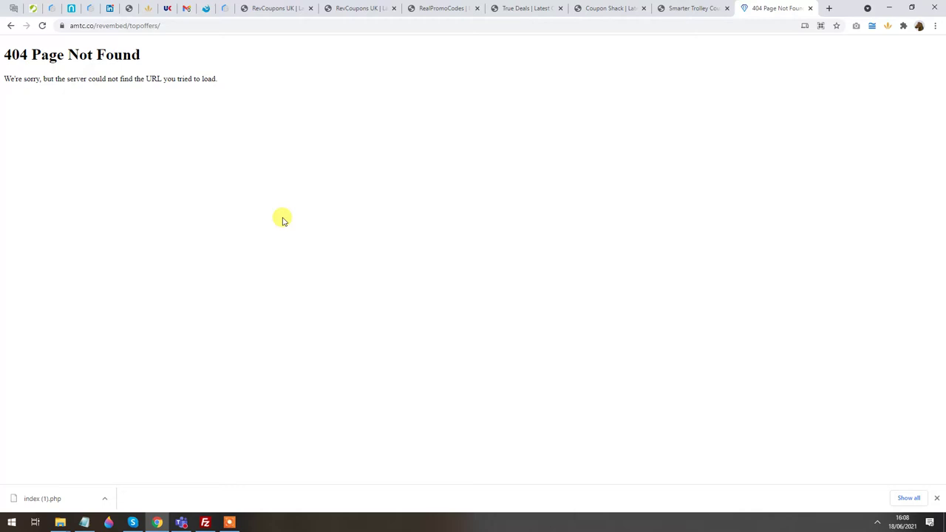
# Reload the topoffers site, browse its Daily Deals page, then return to the home page
pyautogui.click(42, 25)
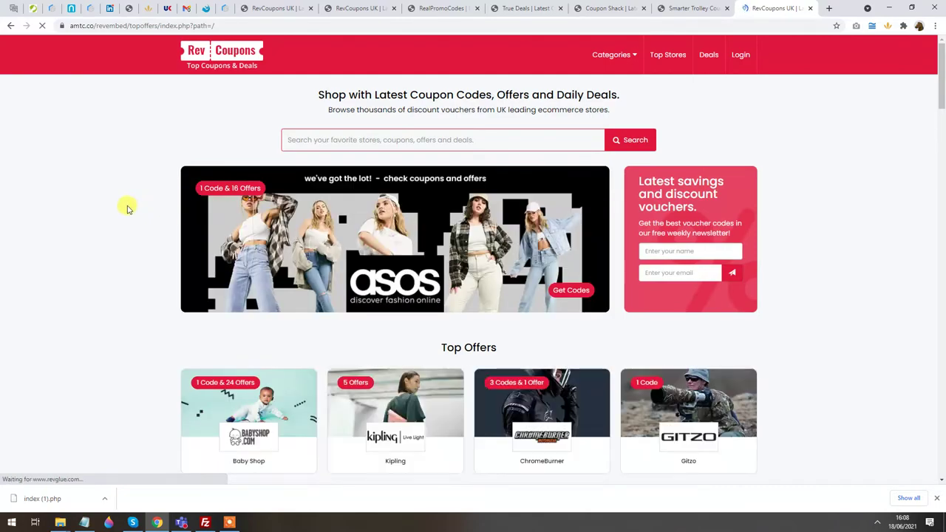
pyautogui.moveTo(940, 60)
pyautogui.mouseDown()
pyautogui.moveTo(943, 116)
pyautogui.moveTo(939, 41)
pyautogui.moveTo(914, 333)
pyautogui.moveTo(922, 455)
pyautogui.moveTo(935, 337)
pyautogui.mouseUp()
pyautogui.click(612, 56)
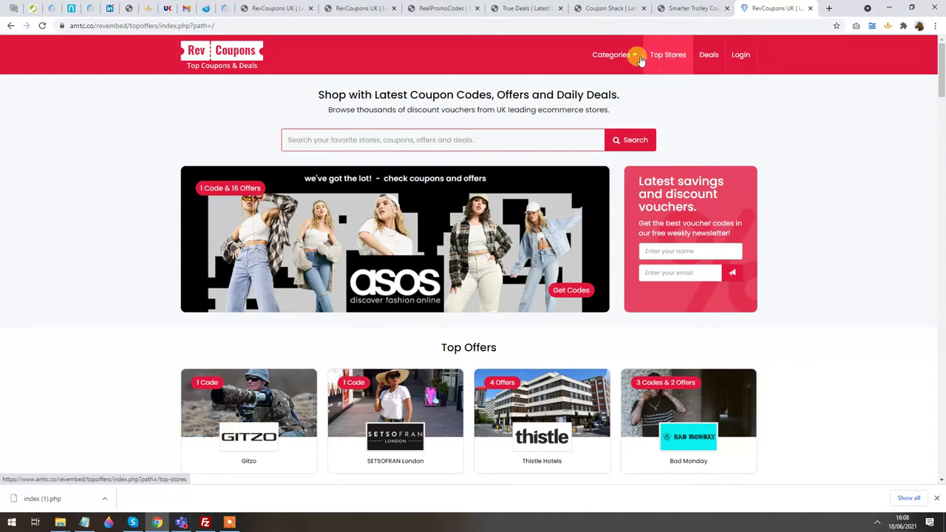
pyautogui.click(708, 56)
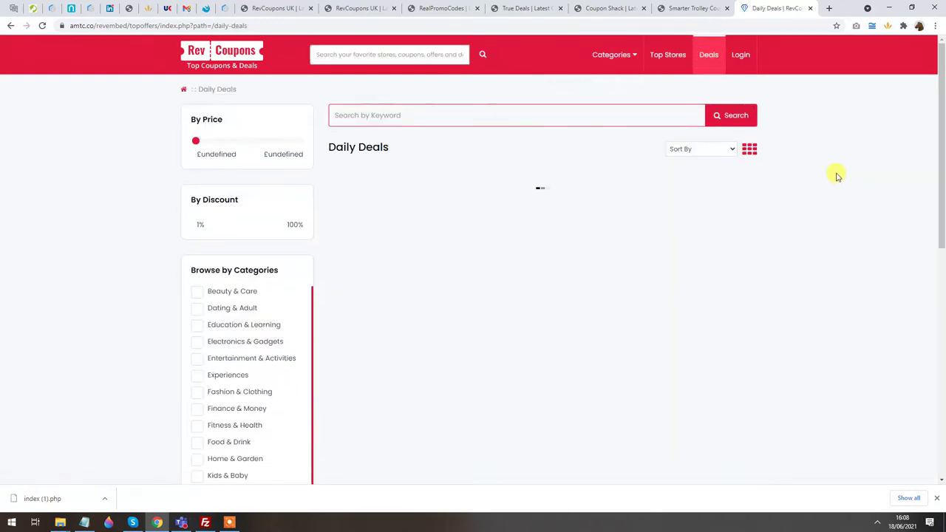
pyautogui.scroll(-5, 147, 270)
pyautogui.scroll(5, 133, 236)
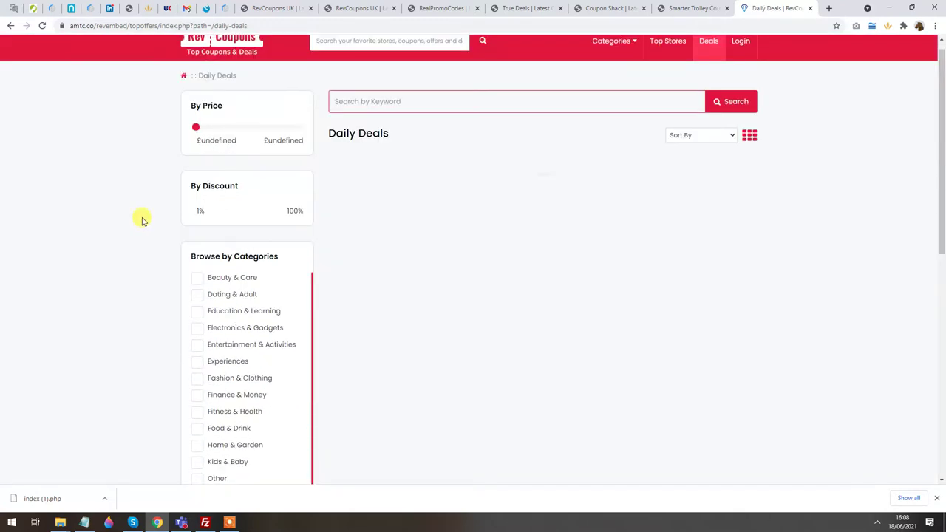
pyautogui.click(218, 56)
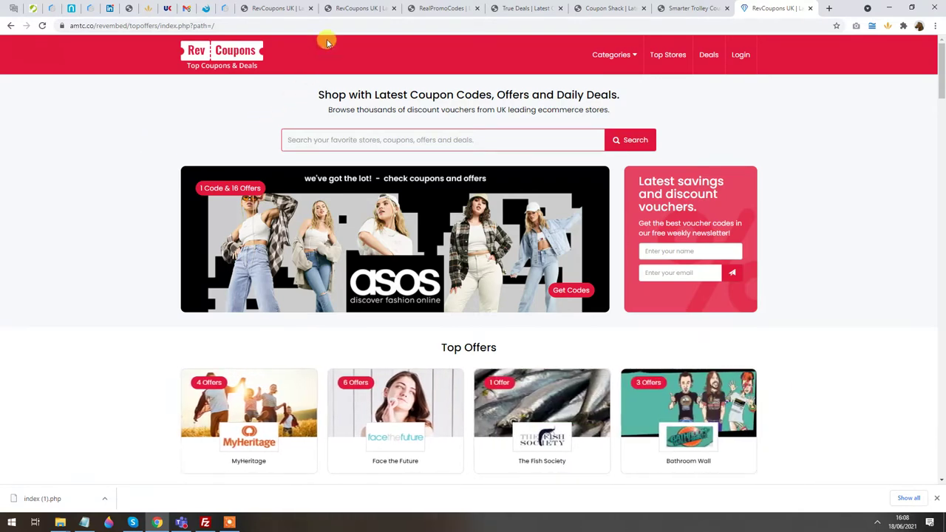
pyautogui.click(342, 11)
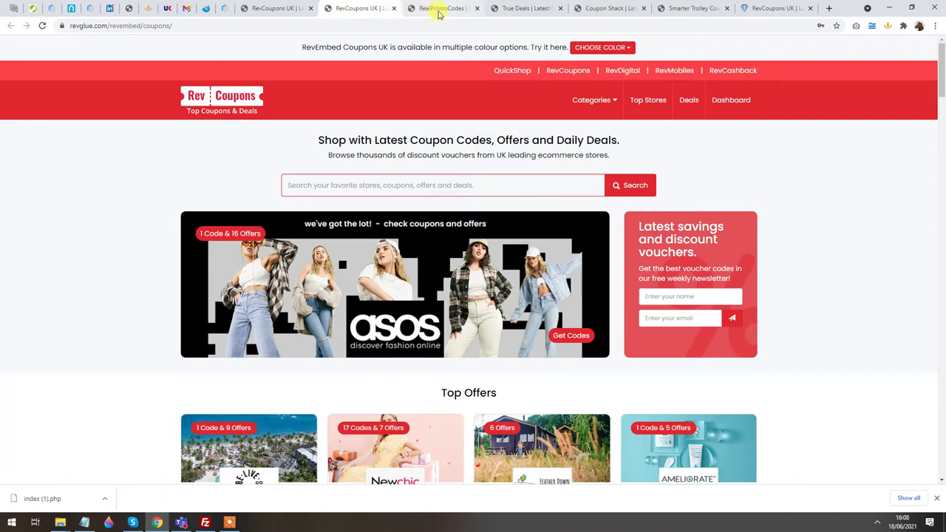
# Close the RealPromoCodes, True Deals and Coupon Shack demo tabs
pyautogui.click(435, 8)
pyautogui.scroll(-4, 134, 192)
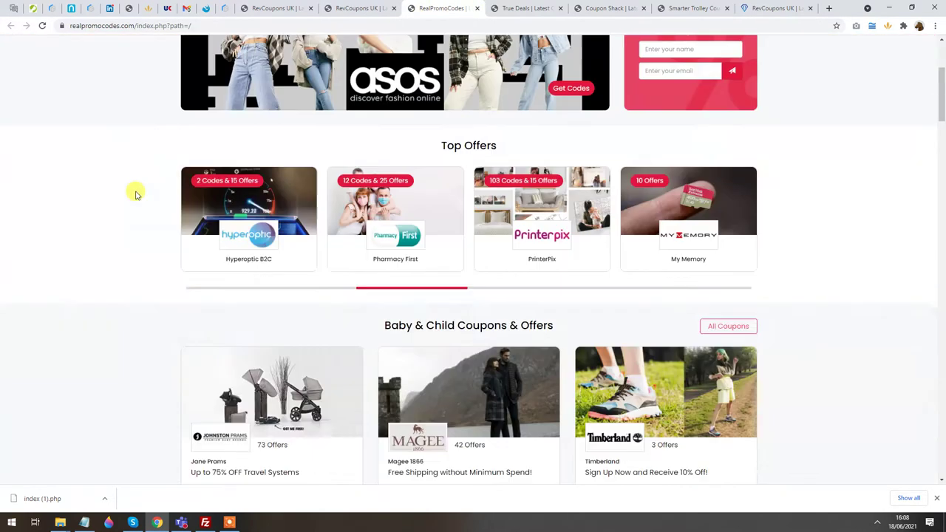
pyautogui.scroll(4, 134, 192)
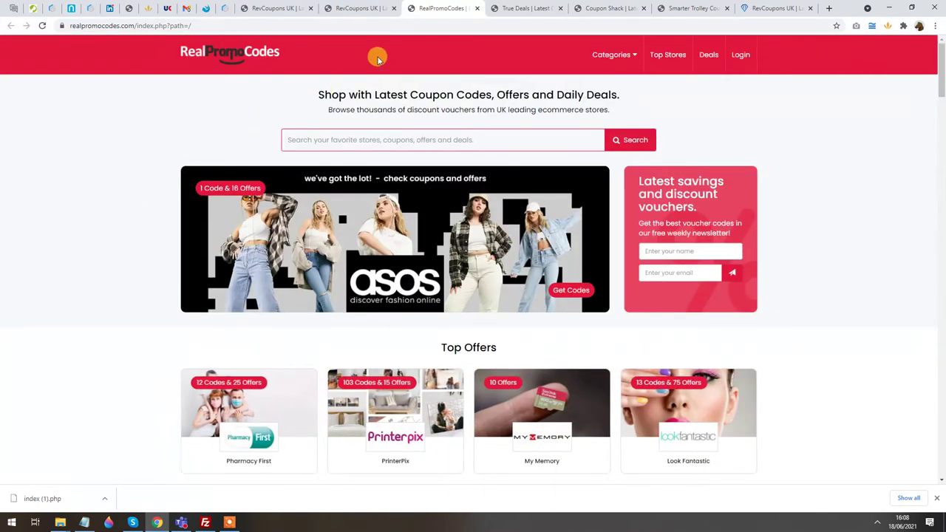
pyautogui.click(477, 8)
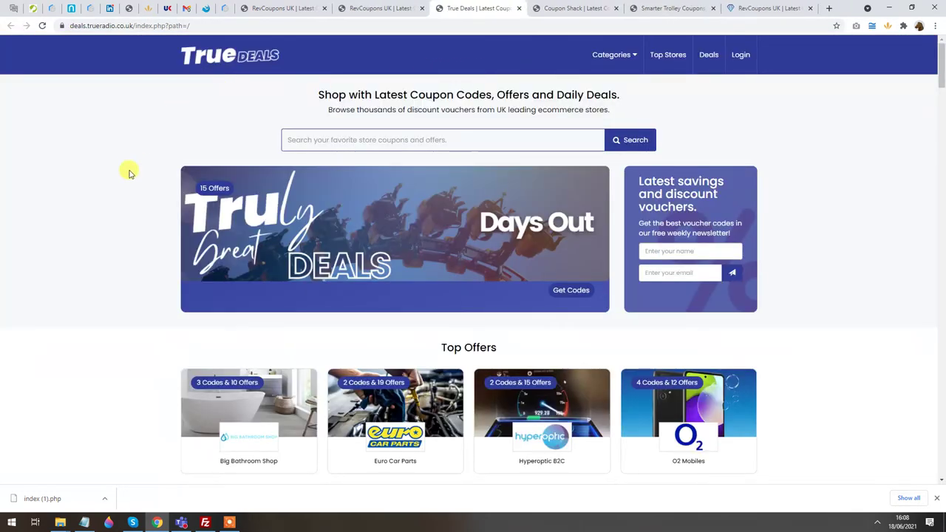
pyautogui.scroll(-4, 127, 169)
pyautogui.scroll(4, 127, 169)
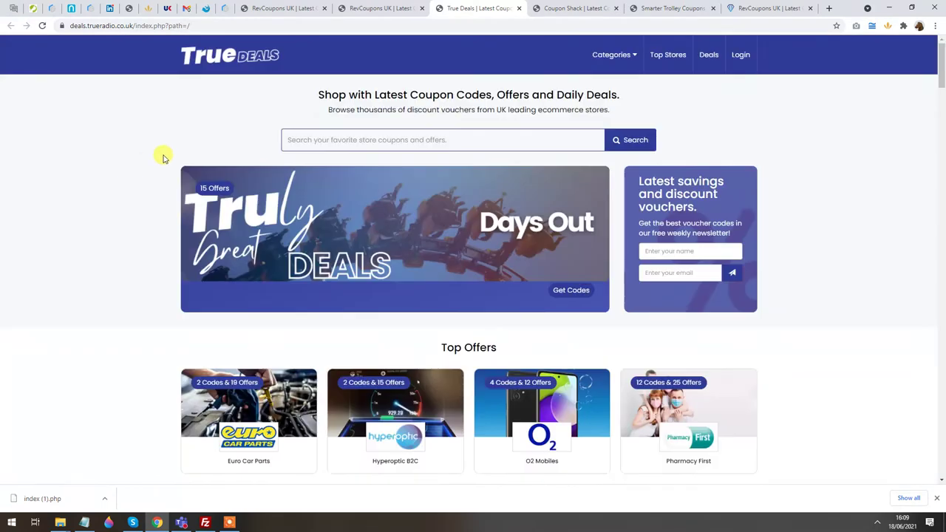
pyautogui.click(519, 8)
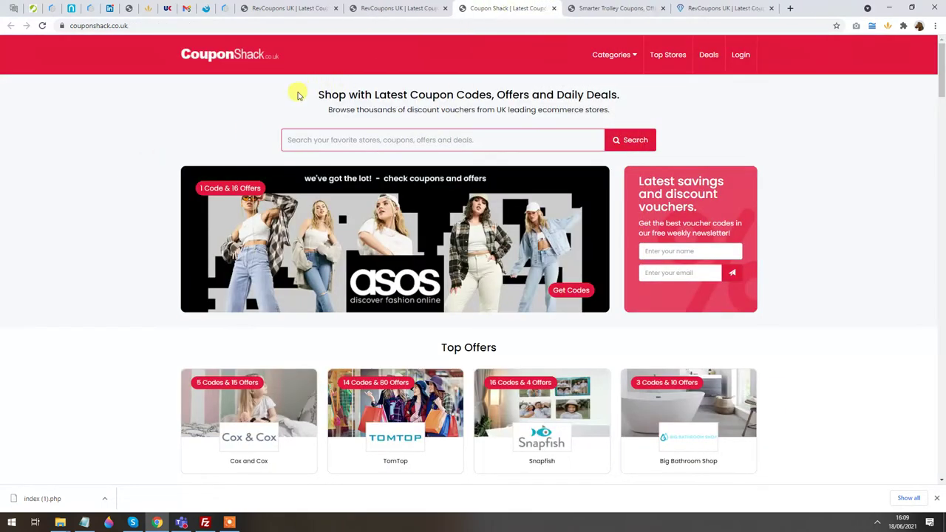
pyautogui.click(577, 10)
# Close the Smarter Trolley tab and the two remaining revglue.com coupons demo tabs
pyautogui.scroll(-2, 96, 205)
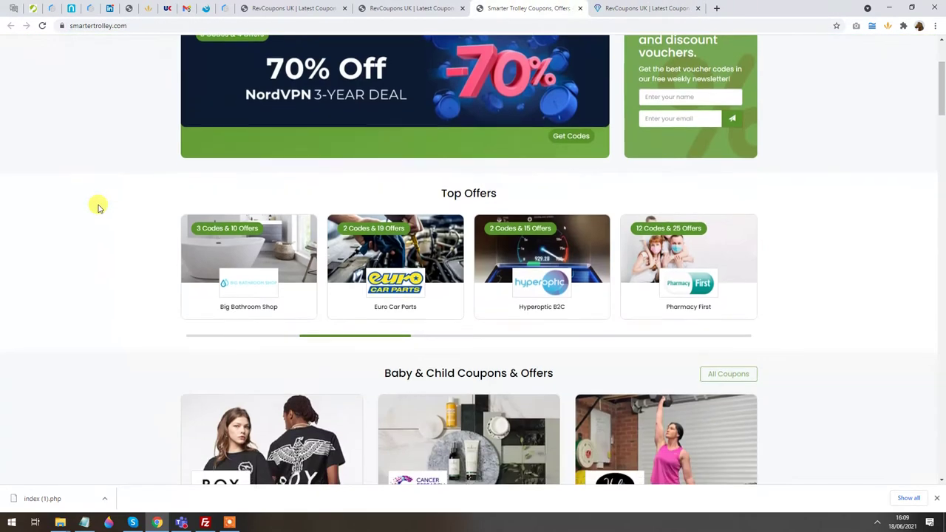
pyautogui.scroll(-15, 99, 206)
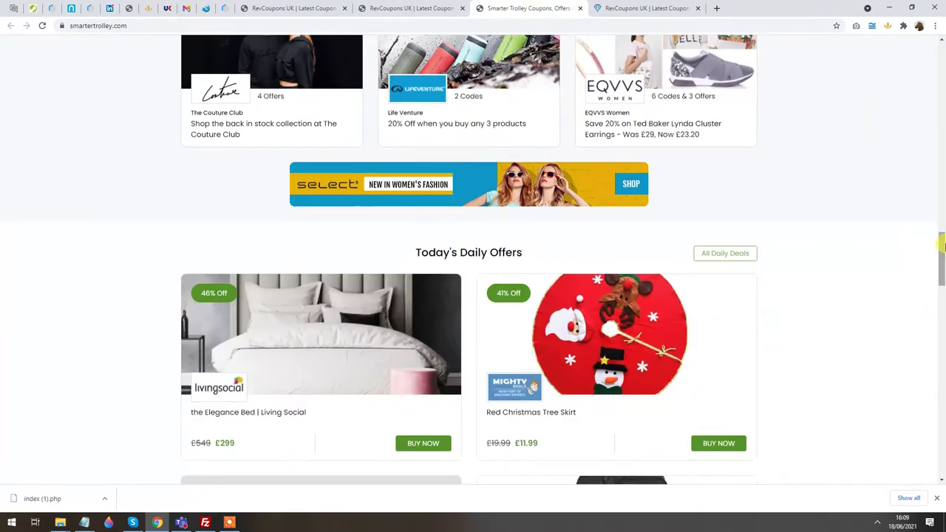
pyautogui.moveTo(941, 246); pyautogui.dragTo(940, 17)
pyautogui.moveTo(623, 57)
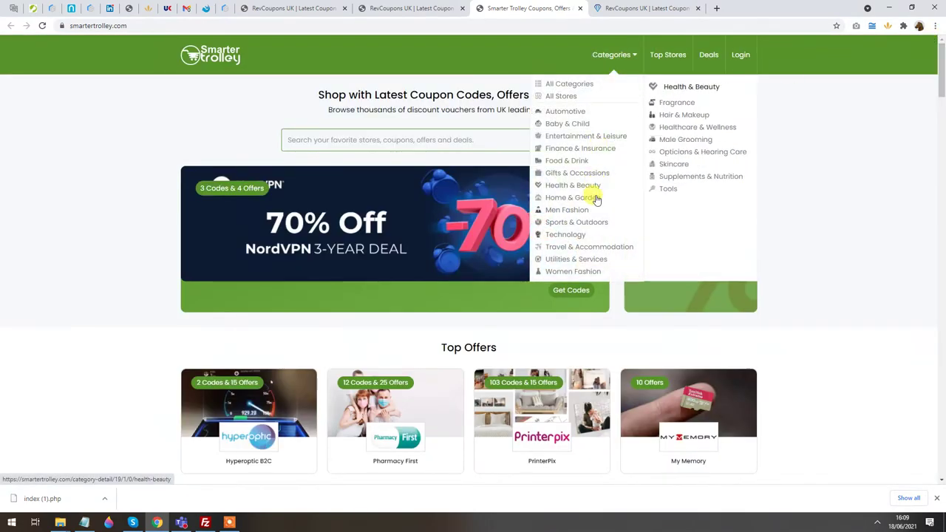
pyautogui.click(580, 9)
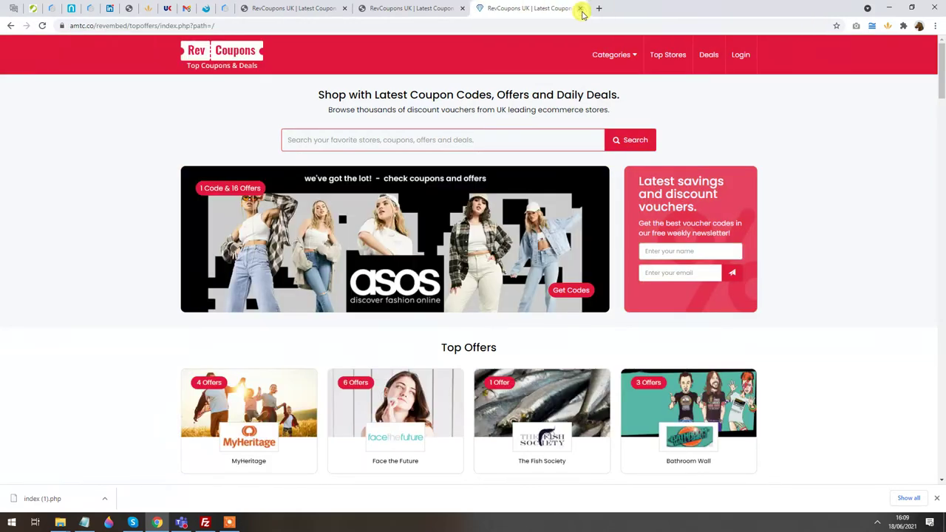
pyautogui.click(382, 9)
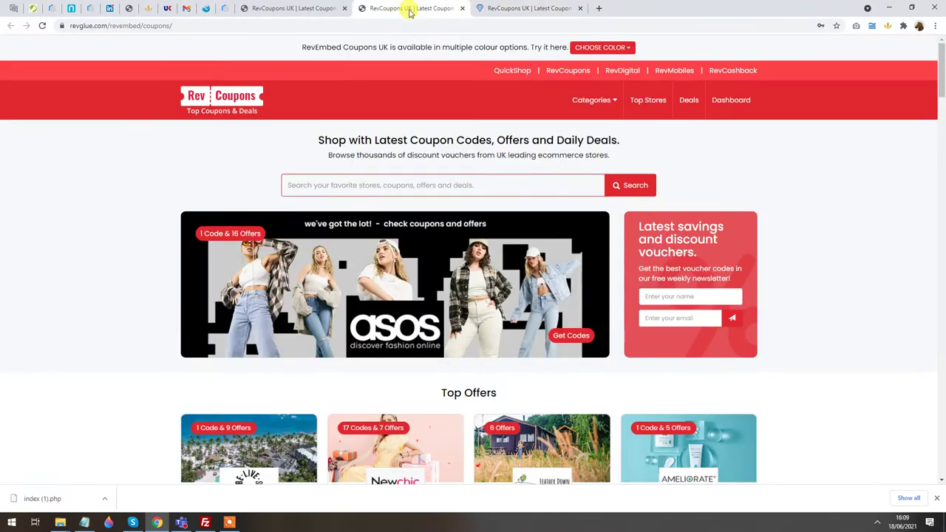
pyautogui.click(462, 8)
pyautogui.click(310, 9)
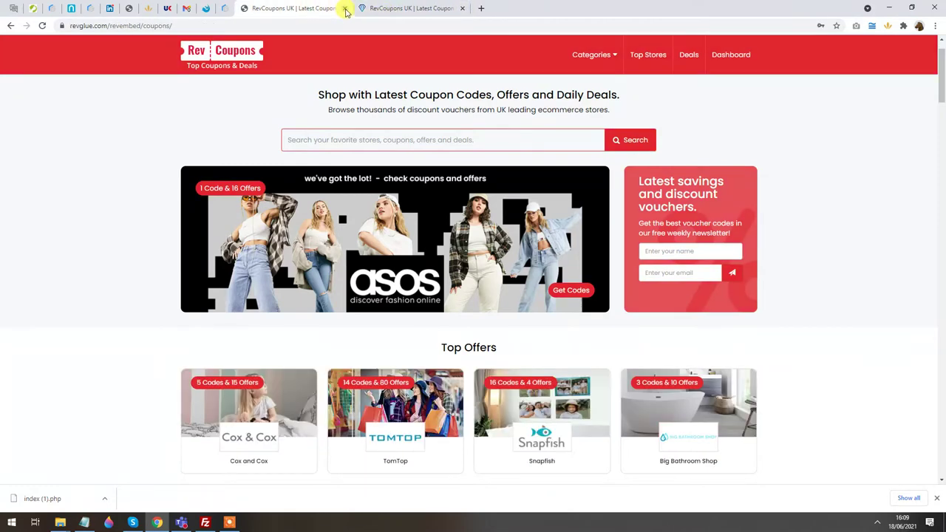
pyautogui.click(345, 8)
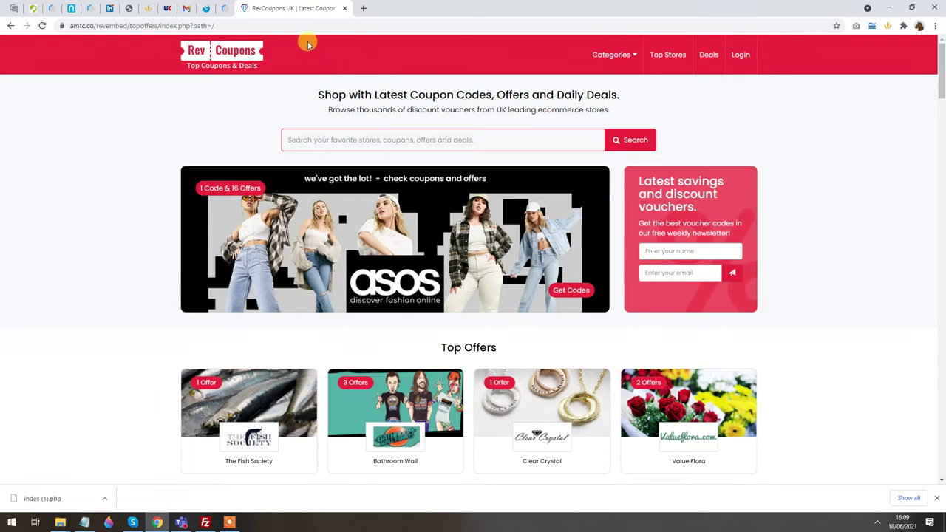
# In the RevEmbed projects list, open Edit for the topoffers project, PID 739
pyautogui.click(224, 9)
pyautogui.click(742, 136)
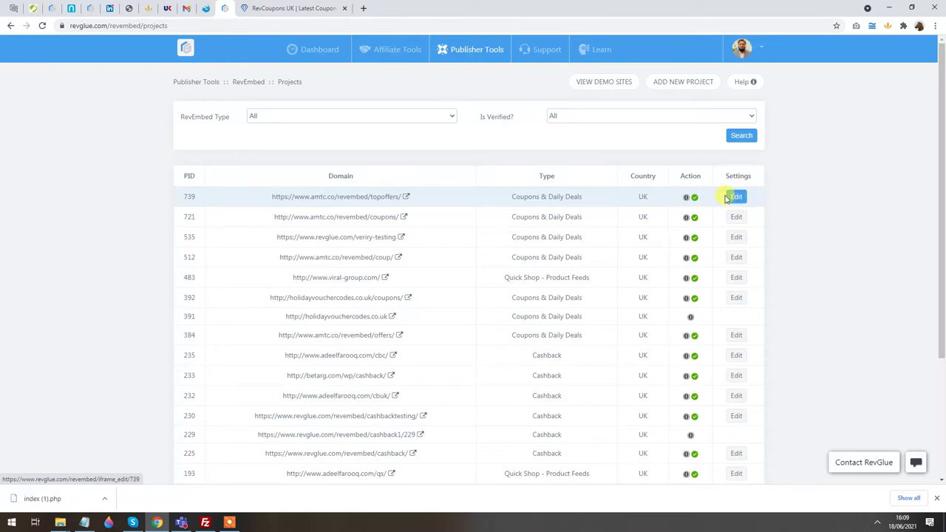
pyautogui.click(325, 9)
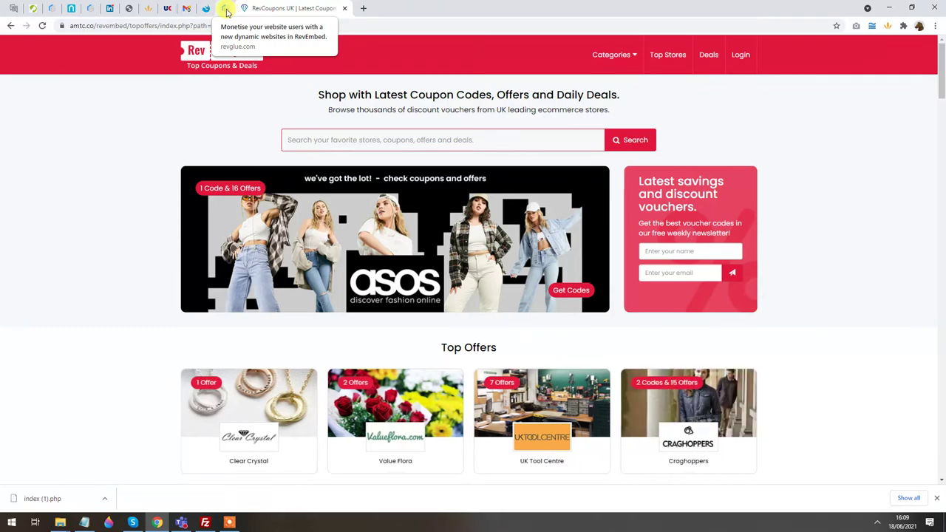
pyautogui.click(224, 9)
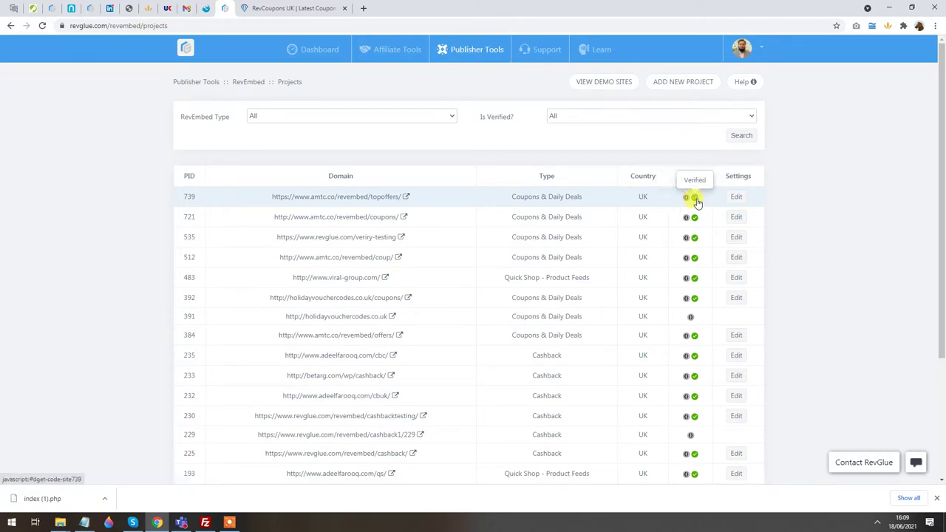
pyautogui.click(744, 201)
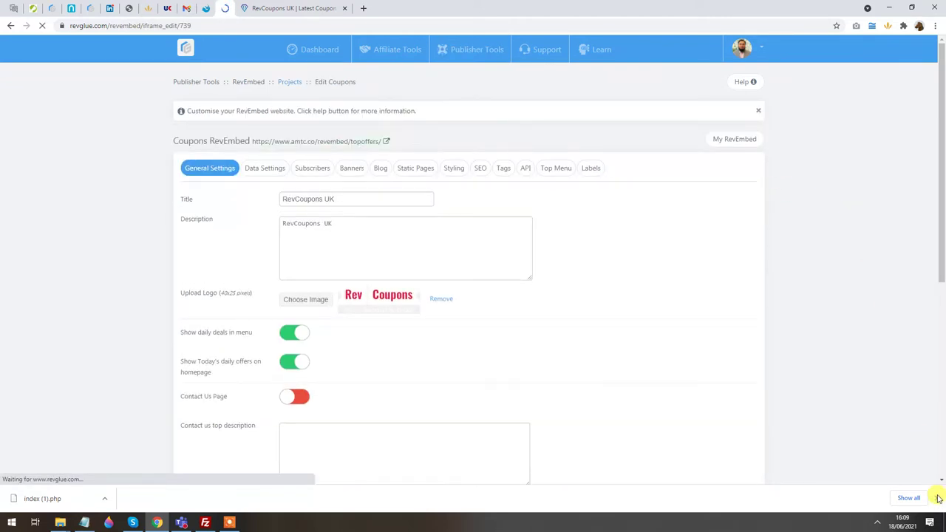
# Replace the site title and the site description with 'Top Offers UK'
pyautogui.click(937, 499)
pyautogui.scroll(-5, 147, 254)
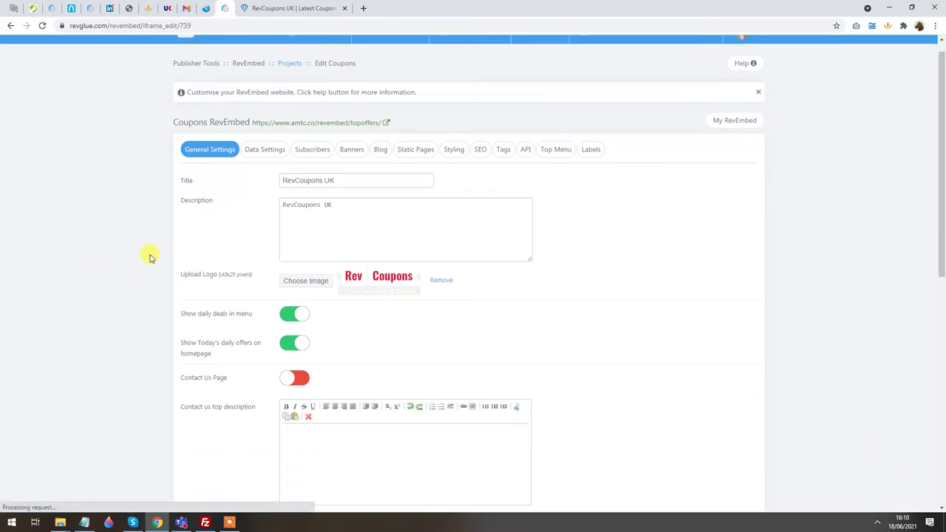
pyautogui.scroll(-2, 149, 256)
pyautogui.scroll(7, 149, 256)
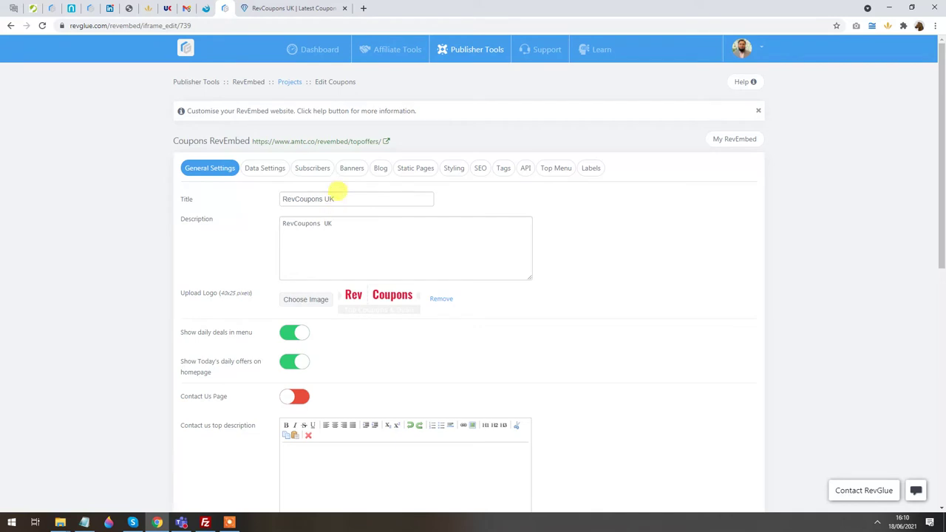
pyautogui.moveTo(334, 198); pyautogui.dragTo(191, 204)
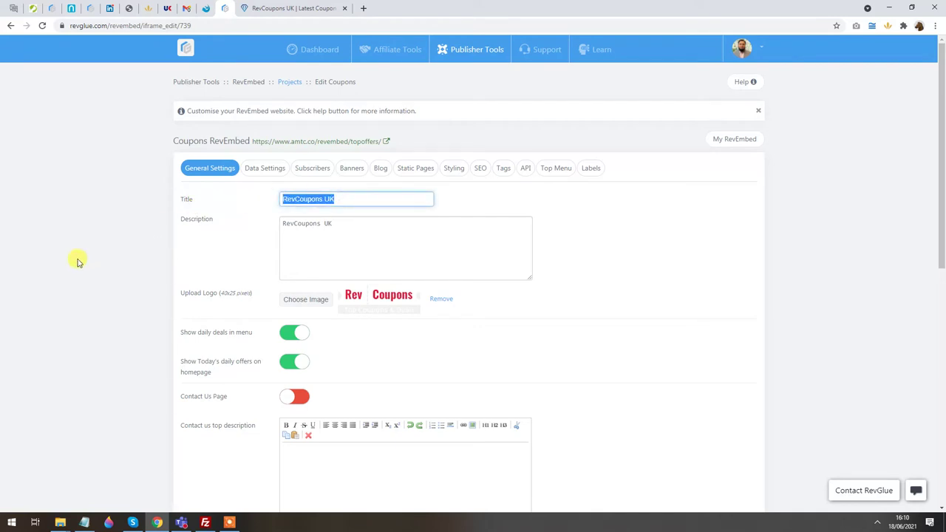
pyautogui.write('Top')
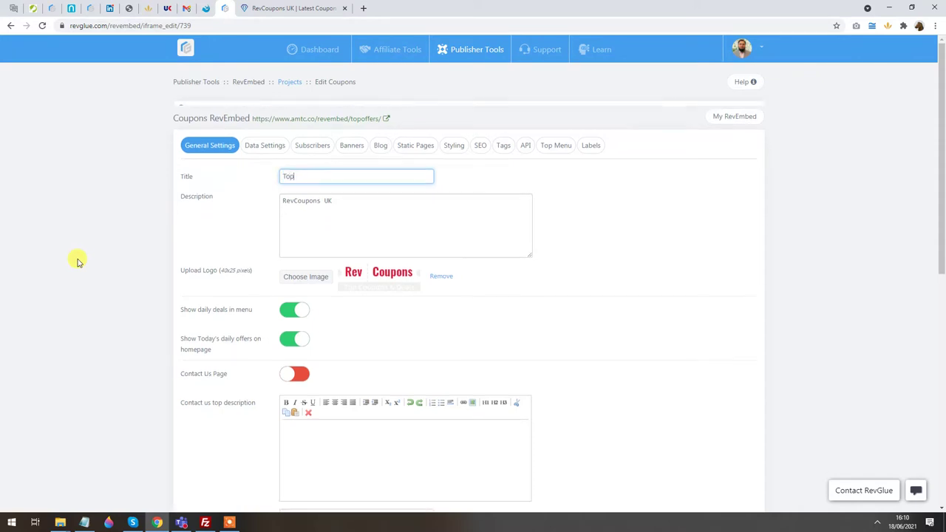
pyautogui.write(' Offers UK')
pyautogui.press('Tab')
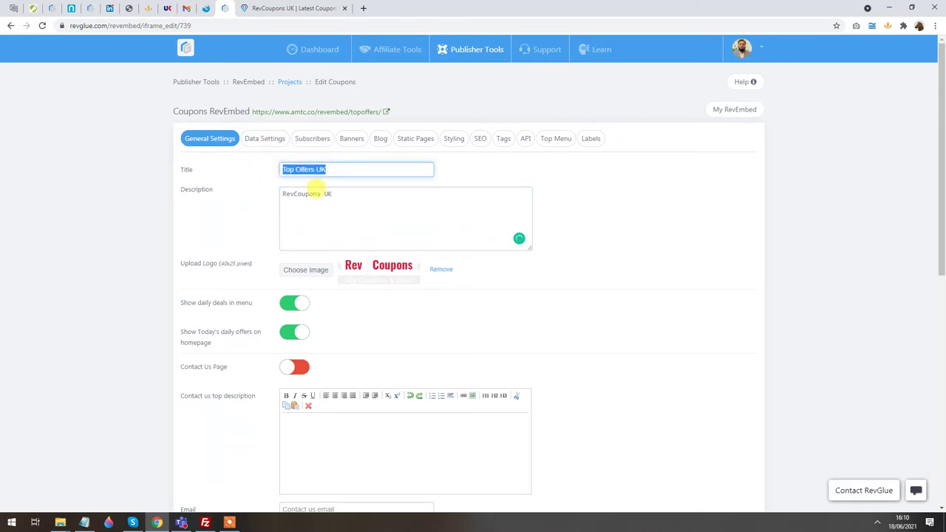
pyautogui.click(342, 195)
pyautogui.hotkey('ctrl', 'a')
pyautogui.write('Top Offers UK')
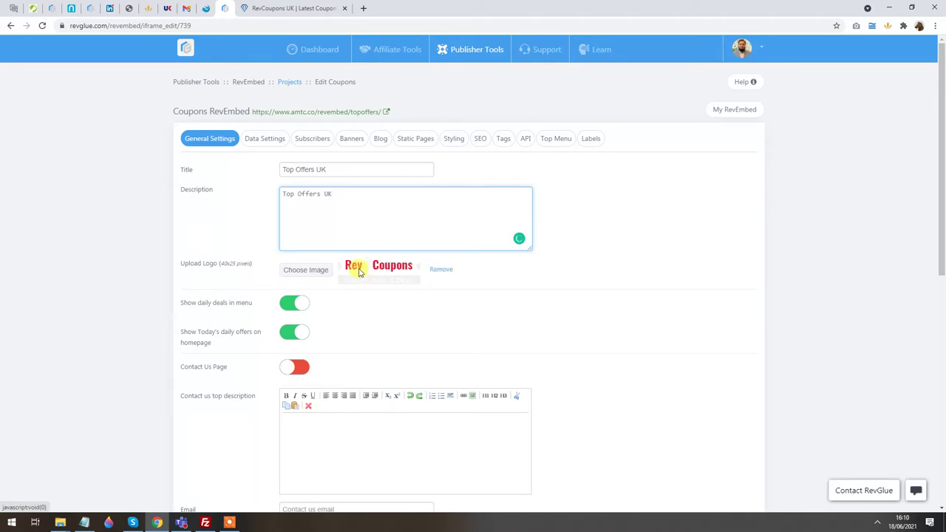
# Review the contact page, e-mail, address, header code and footer code fields
pyautogui.click(318, 269)
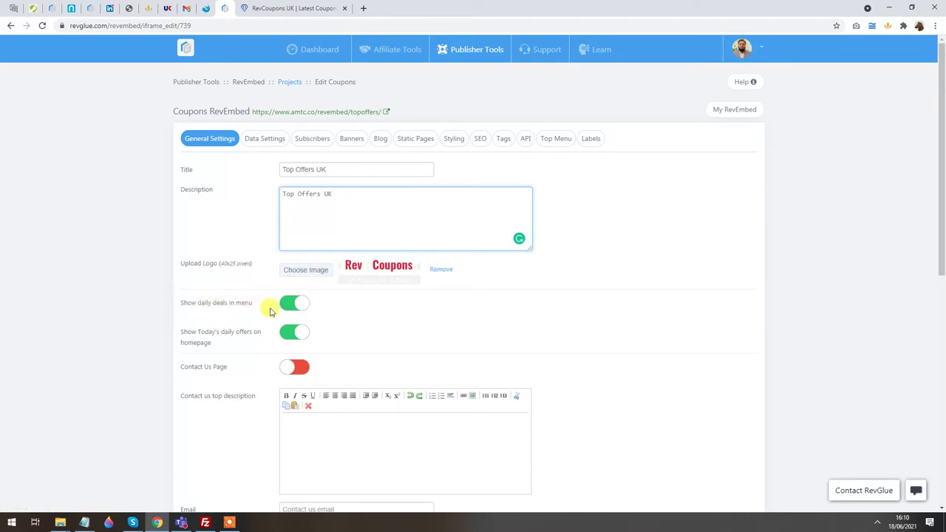
pyautogui.scroll(-2, 188, 351)
pyautogui.click(328, 306)
pyautogui.scroll(-3, 329, 304)
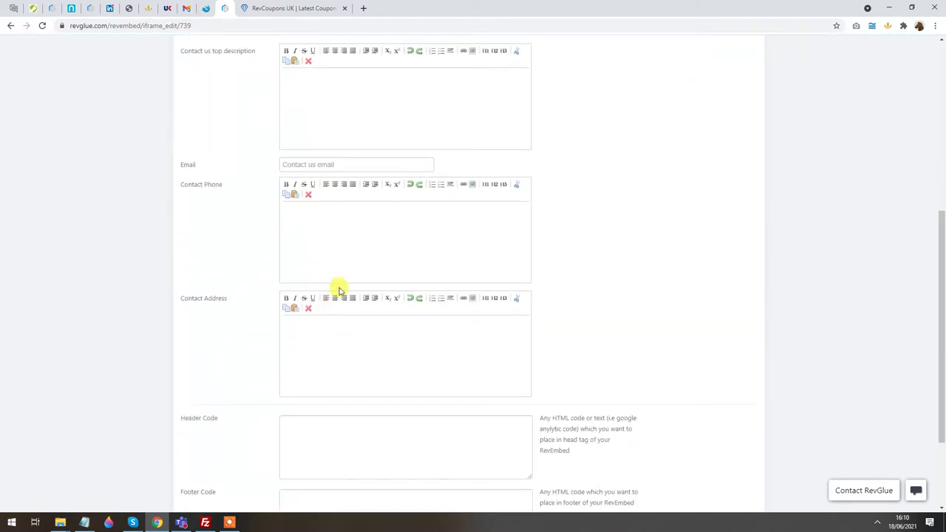
pyautogui.click(311, 158)
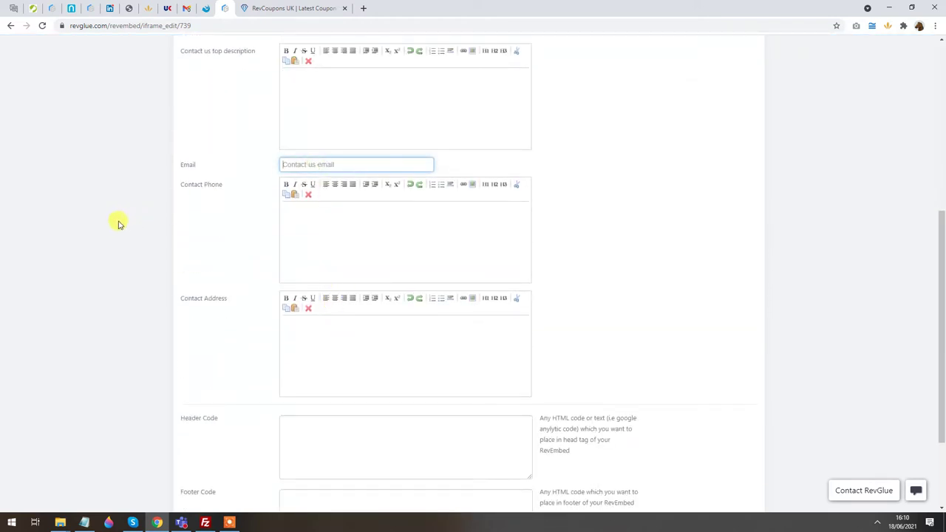
pyautogui.scroll(1, 124, 225)
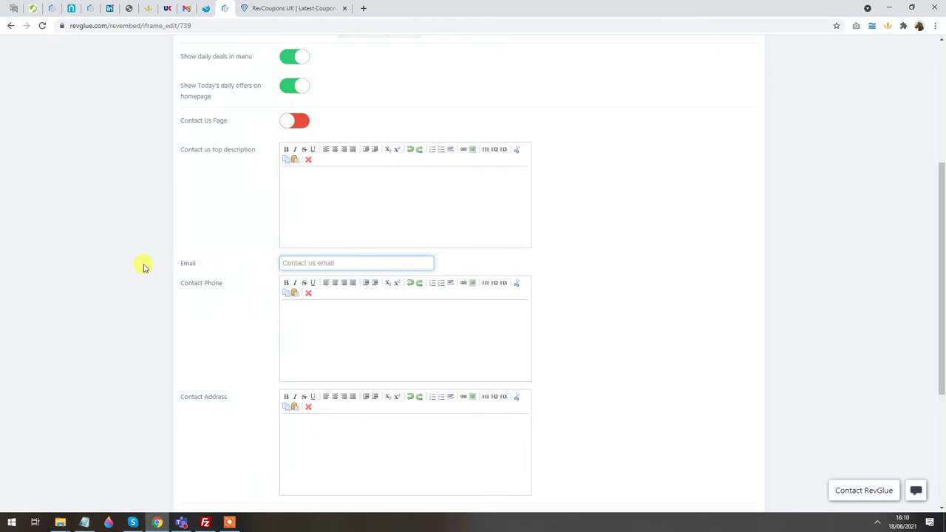
pyautogui.scroll(-5, 82, 303)
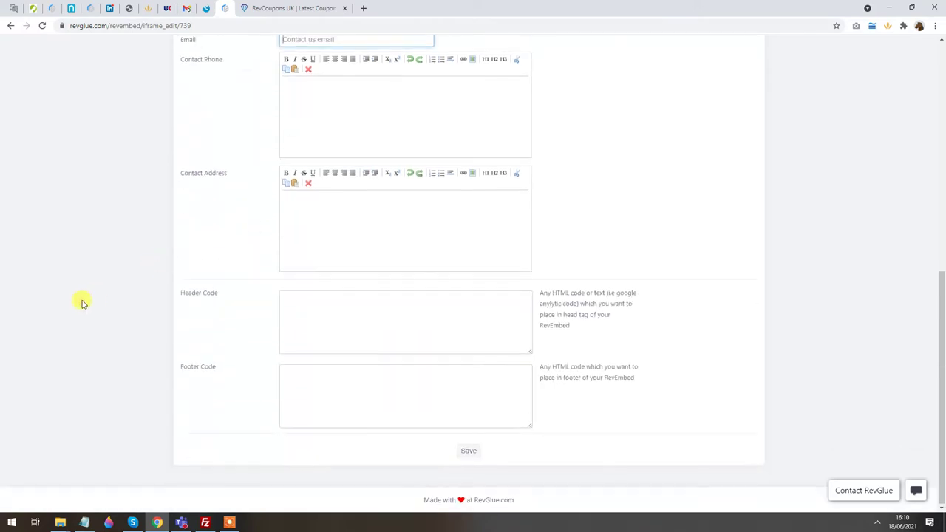
pyautogui.click(360, 244)
pyautogui.click(310, 330)
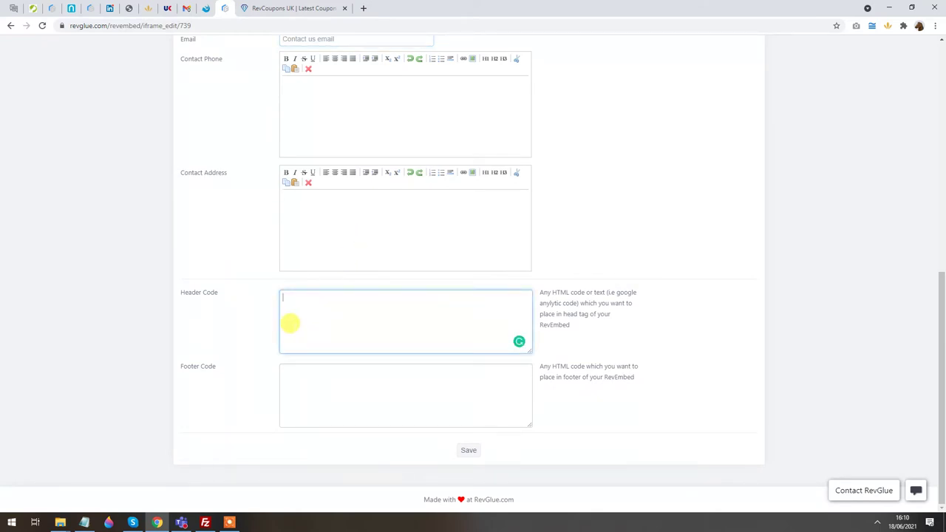
pyautogui.click(316, 399)
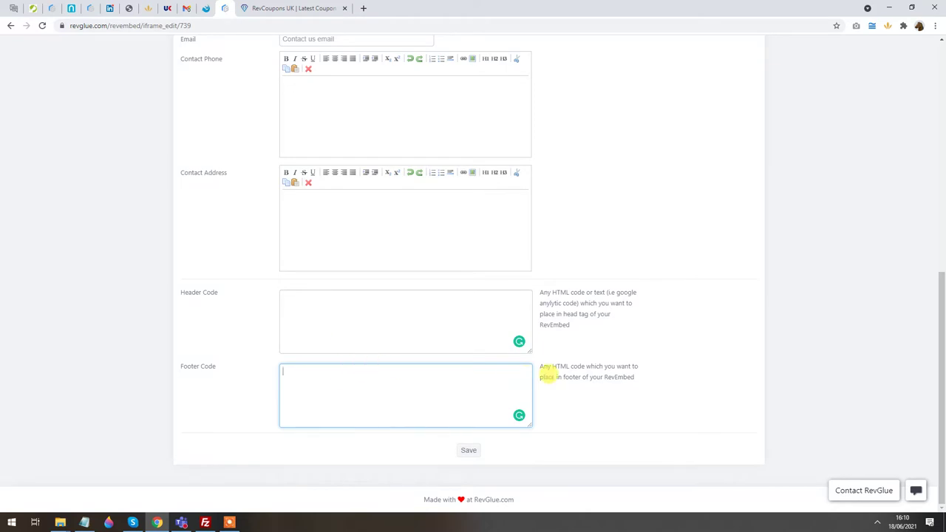
# Save the general settings, confirm the update, and switch to Data Settings
pyautogui.click(468, 450)
pyautogui.click(477, 297)
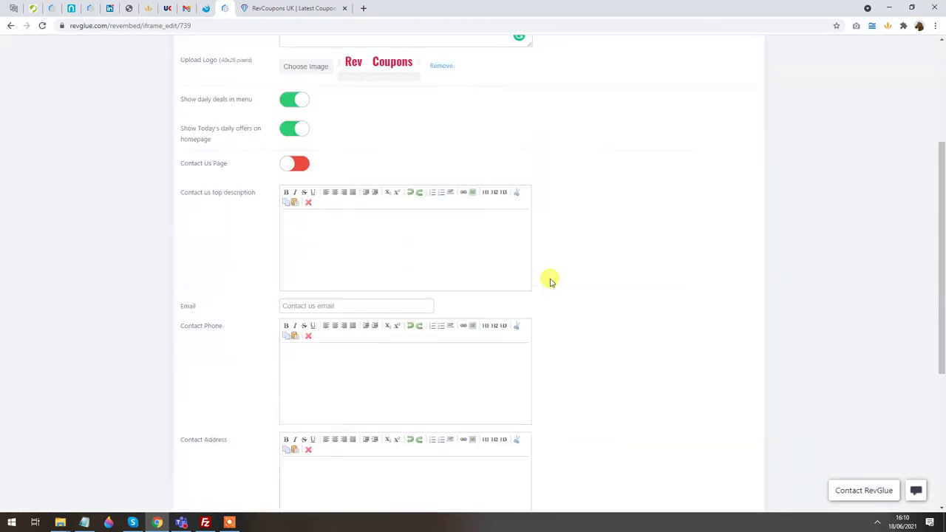
pyautogui.click(263, 139)
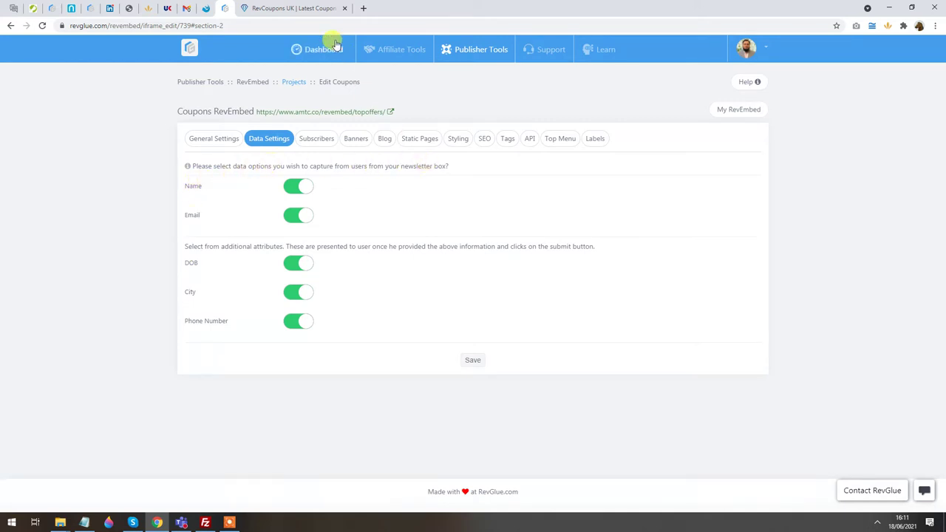
pyautogui.click(299, 8)
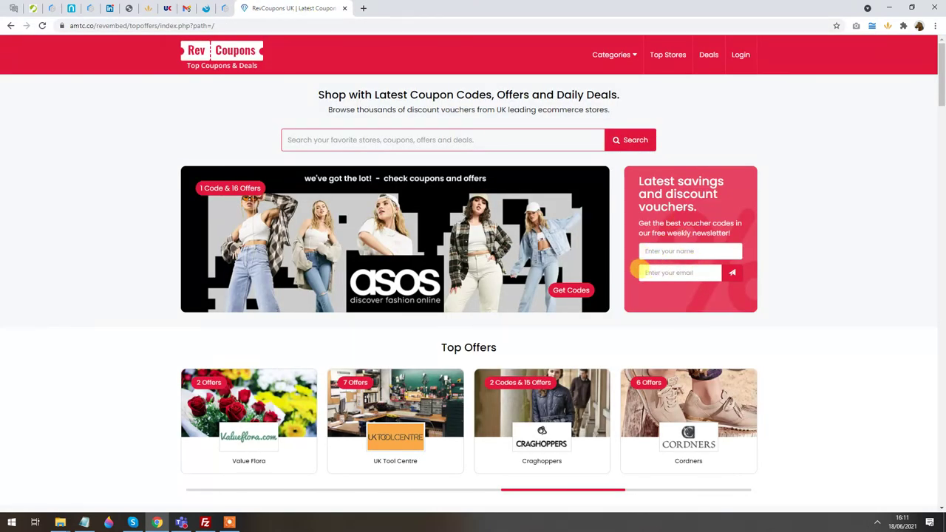
pyautogui.click(226, 9)
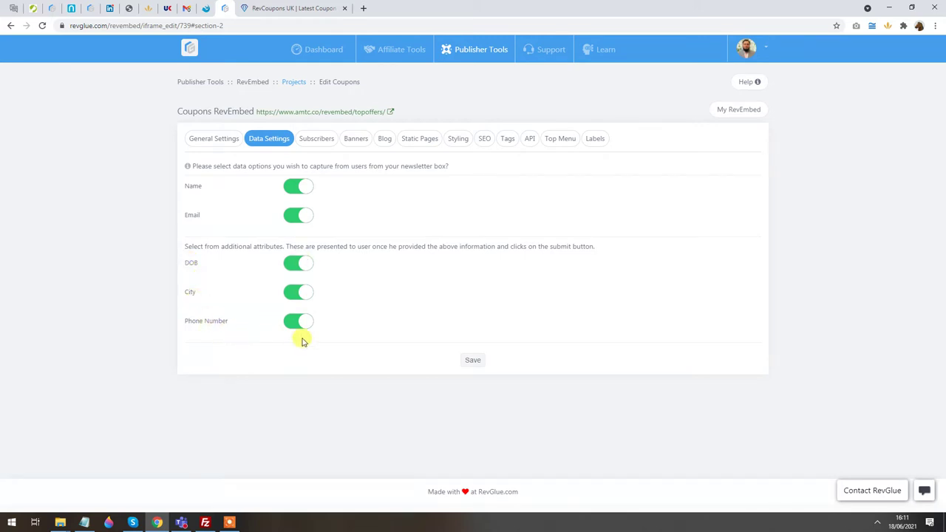
# Search newsletter subscribers with Type kept on NewsLetter, then reload the topoffers site
pyautogui.click(321, 143)
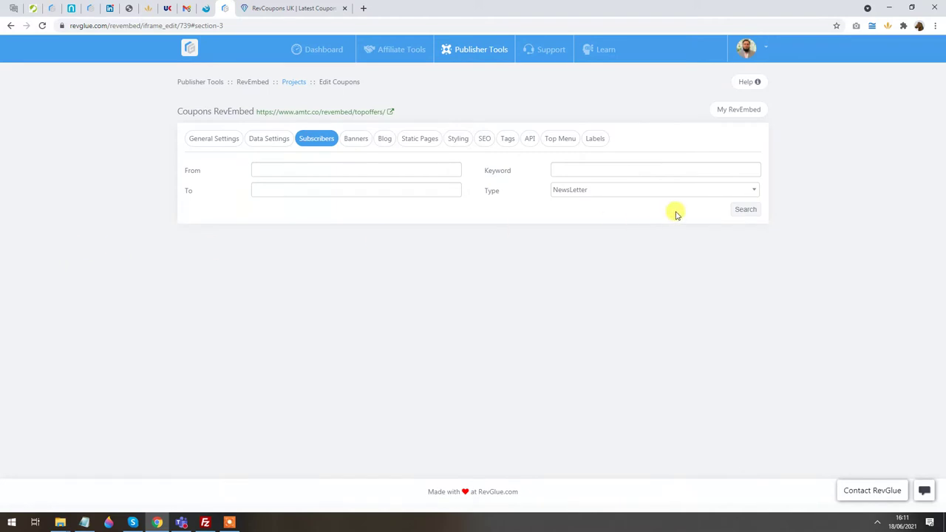
pyautogui.click(754, 210)
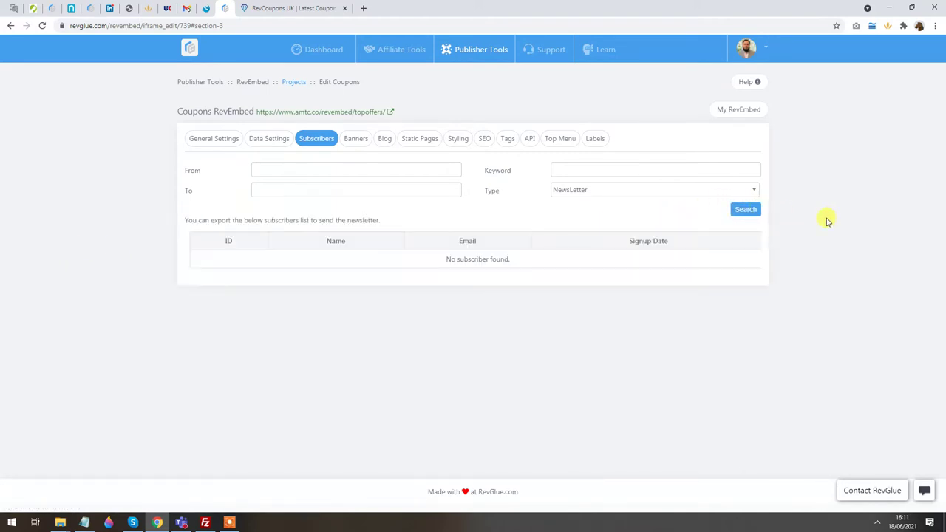
pyautogui.click(570, 191)
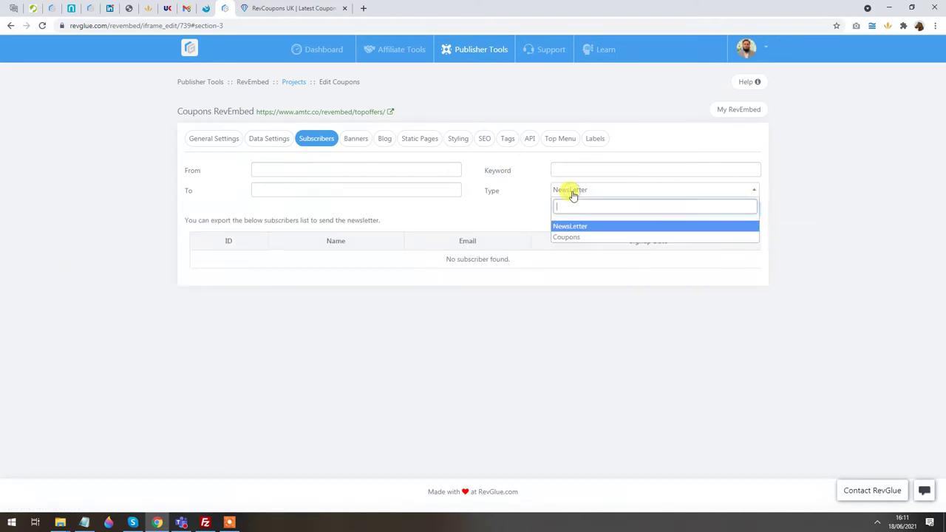
pyautogui.click(562, 226)
pyautogui.click(299, 8)
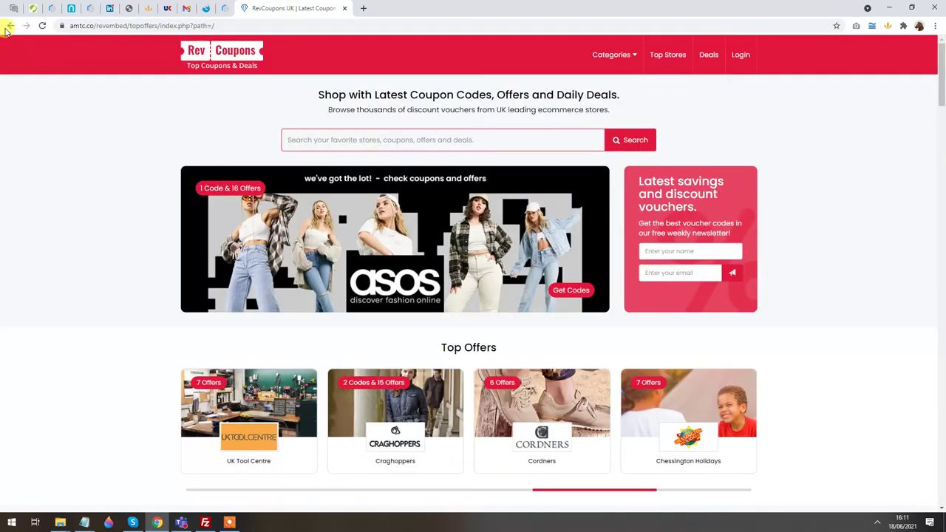
pyautogui.click(42, 26)
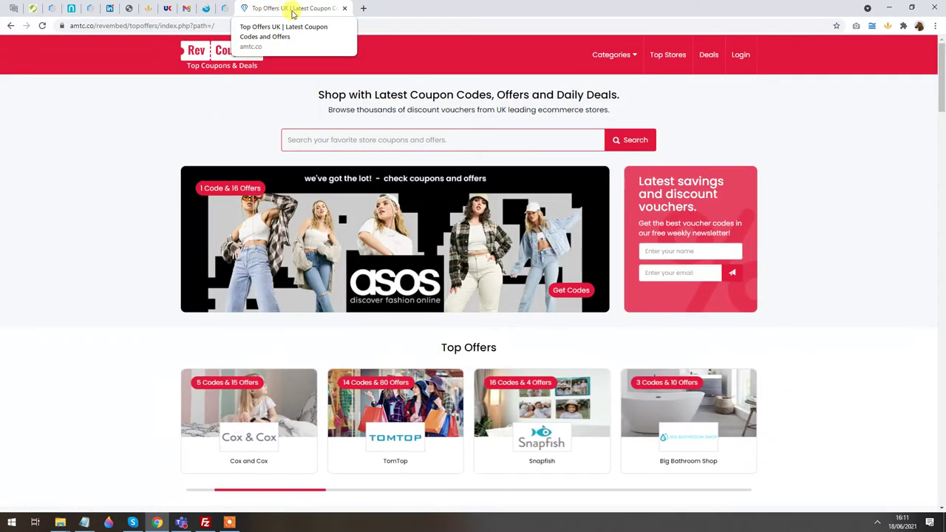
# Sign up a test name and e-mail for the newsletter, then refresh RevGlue's subscriber search
pyautogui.click(653, 250)
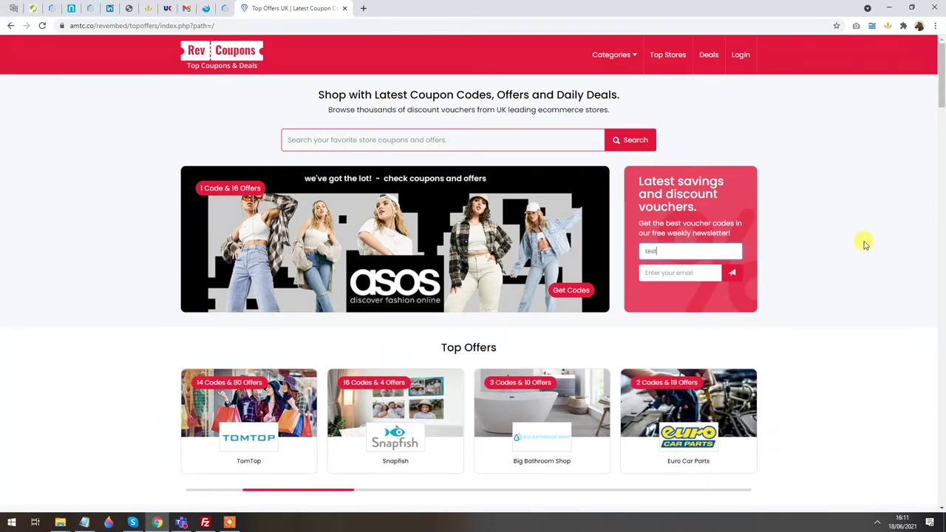
pyautogui.write('test@subs.com')
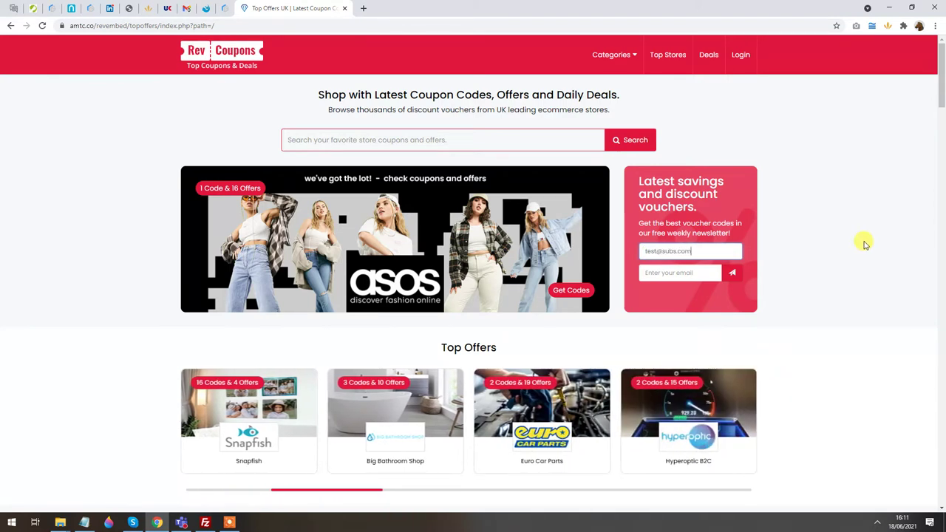
pyautogui.hotkey('ctrl', 'a')
pyautogui.hotkey('ctrl', 'c')
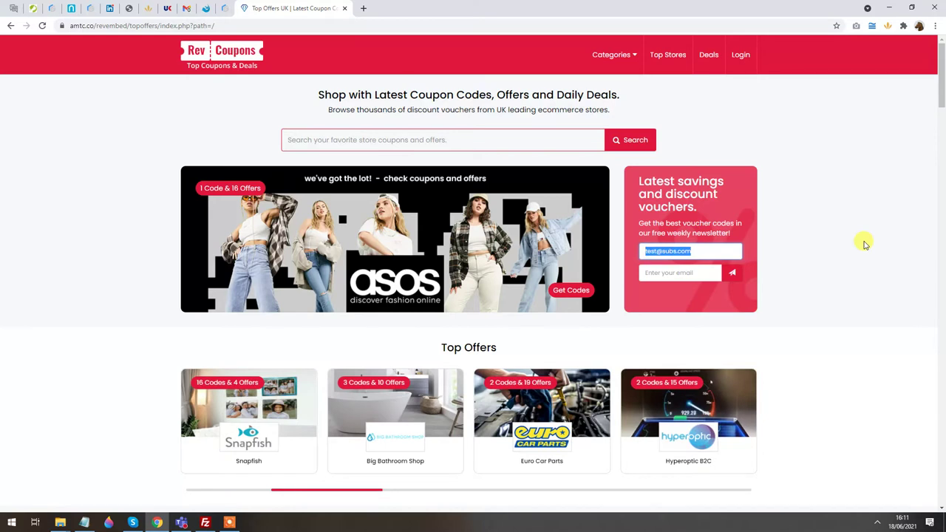
pyautogui.press('BackSpace')
pyautogui.write('John')
pyautogui.press('Tab')
pyautogui.hotkey('ctrl', 'v')
pyautogui.click(733, 274)
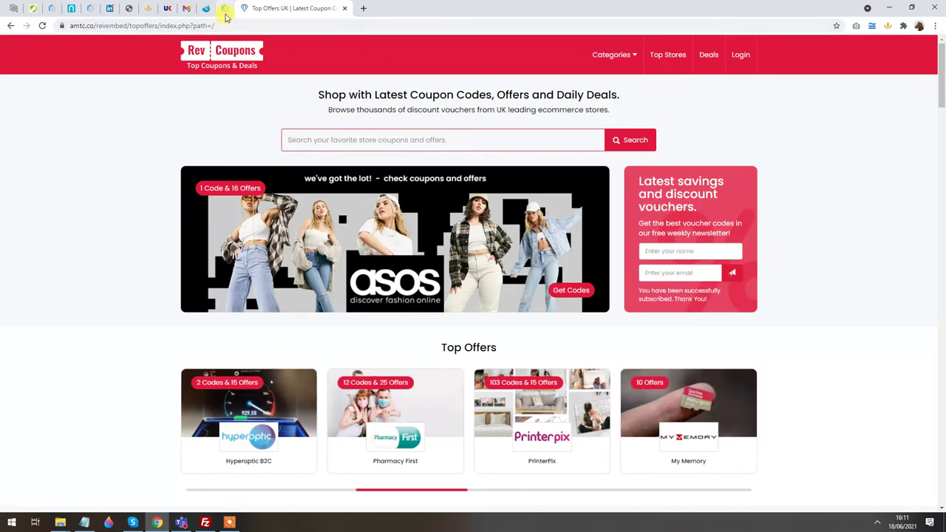
pyautogui.click(225, 8)
pyautogui.click(744, 209)
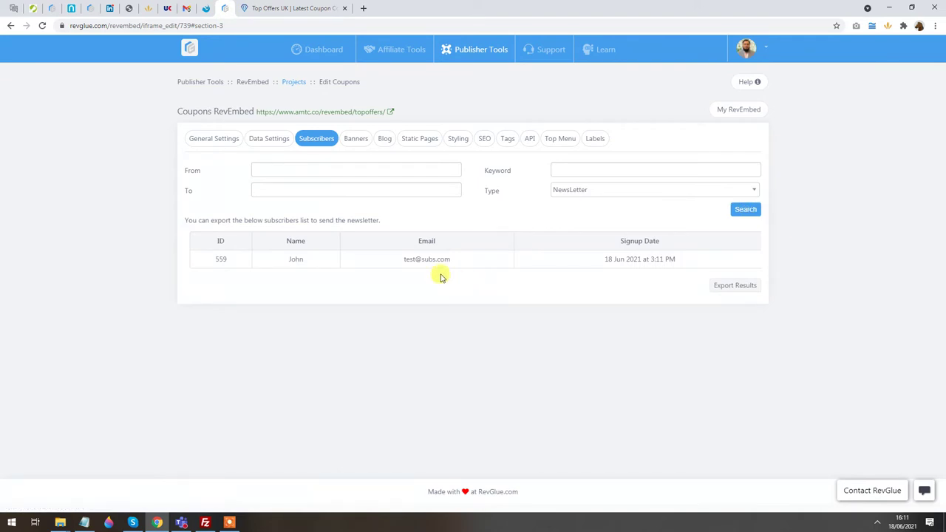
# Inspect the new subscriber's name and e-mail in the results, then return to Top Offers UK
pyautogui.doubleClick(296, 259)
pyautogui.moveTo(391, 257); pyautogui.dragTo(488, 255)
pyautogui.click(483, 285)
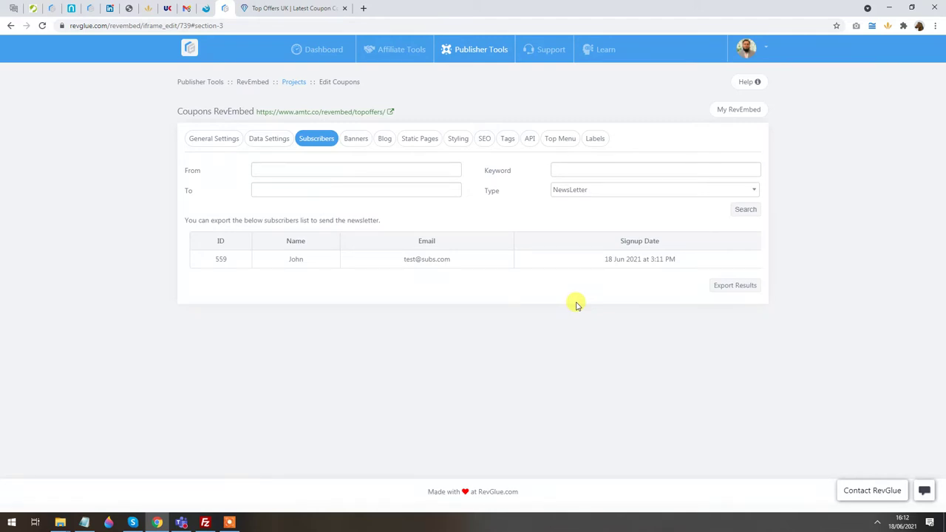
pyautogui.tripleClick(421, 259)
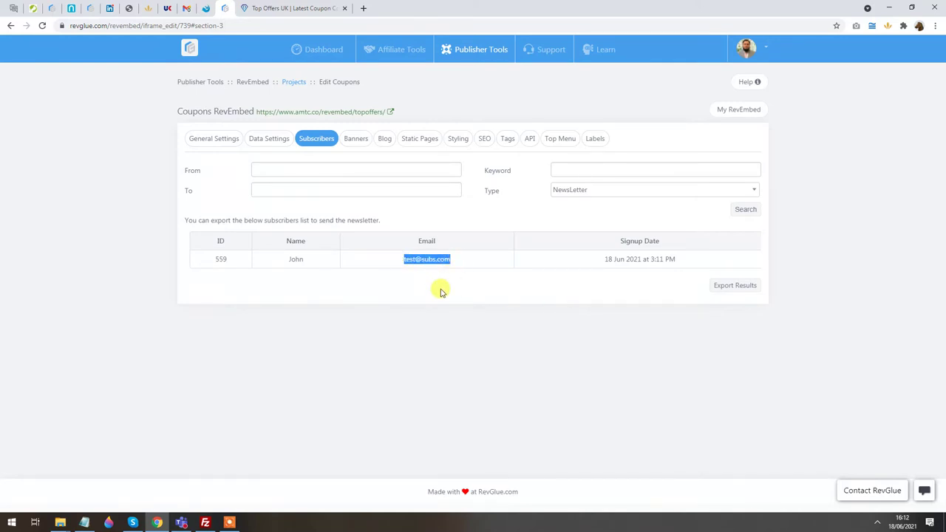
pyautogui.click(305, 10)
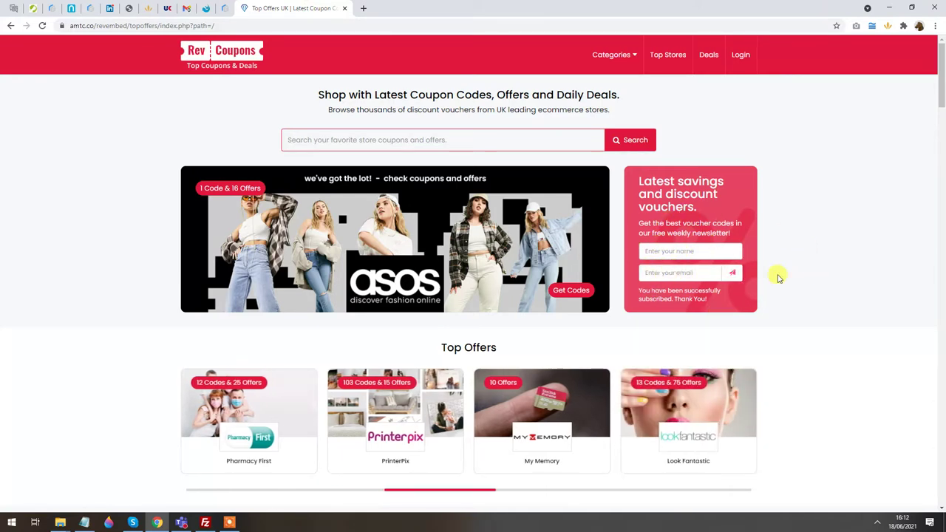
# Sign up for Traidcraft offer alerts on its store page using the autofilled test e-mail
pyautogui.scroll(-3, 436, 270)
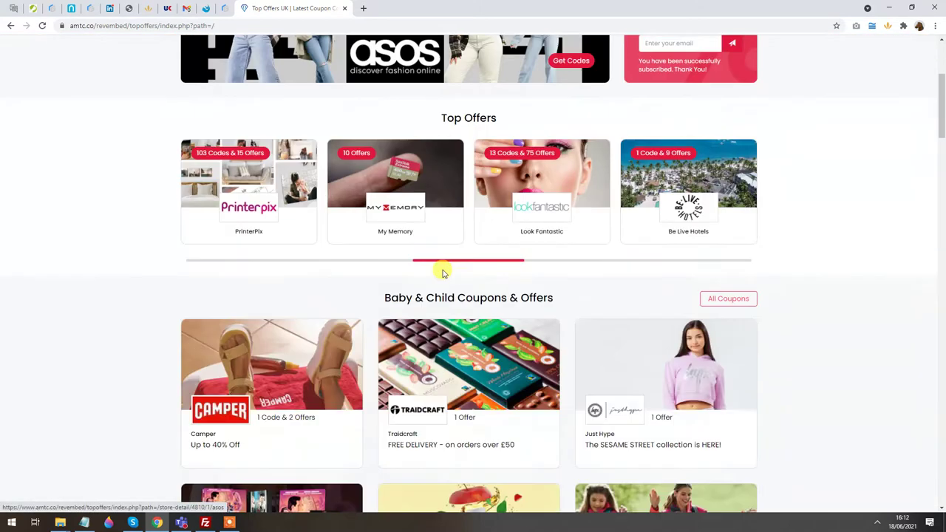
pyautogui.click(408, 338)
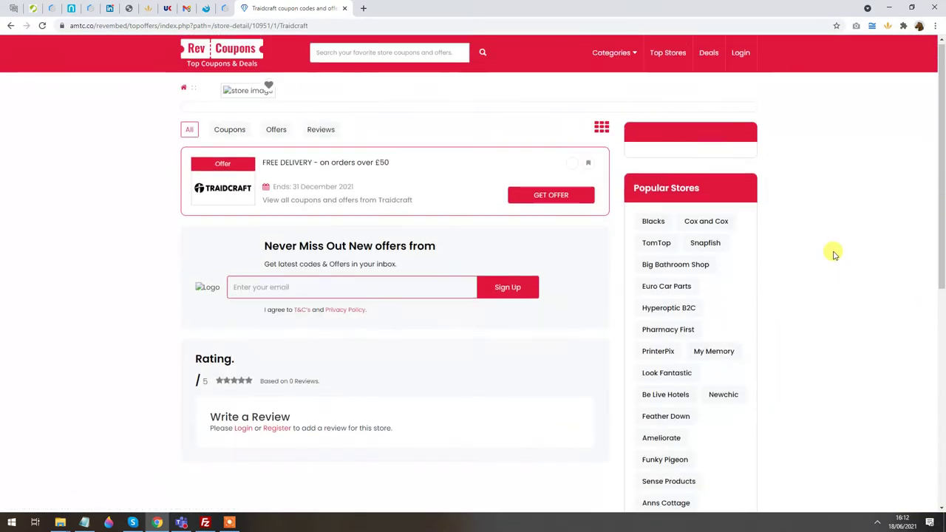
pyautogui.moveTo(299, 345); pyautogui.dragTo(485, 346)
pyautogui.click(367, 355)
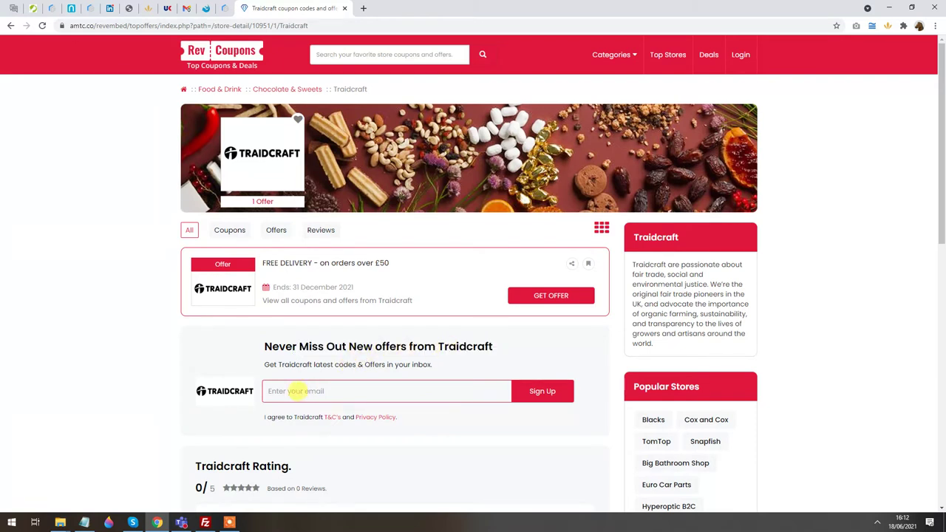
pyautogui.click(282, 390)
pyautogui.click(207, 372)
pyautogui.click(294, 384)
pyautogui.click(299, 417)
pyautogui.click(550, 395)
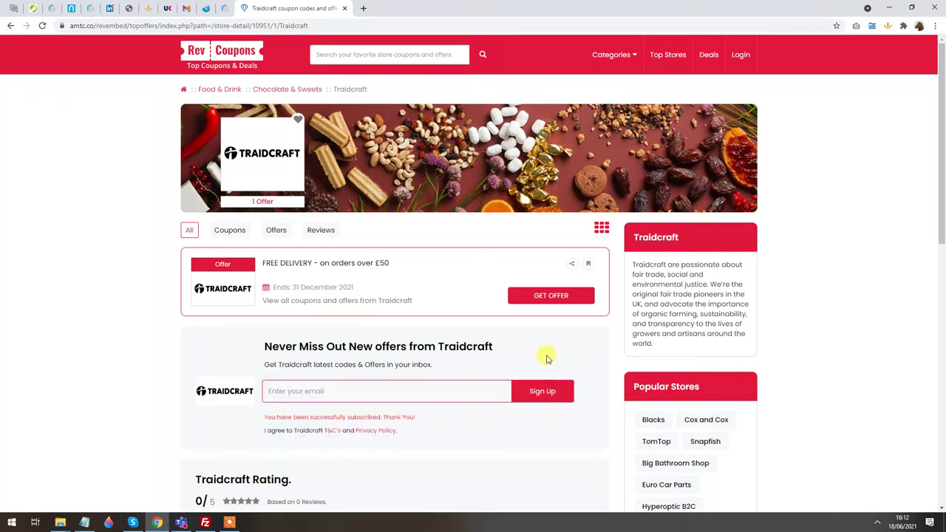
pyautogui.click(226, 8)
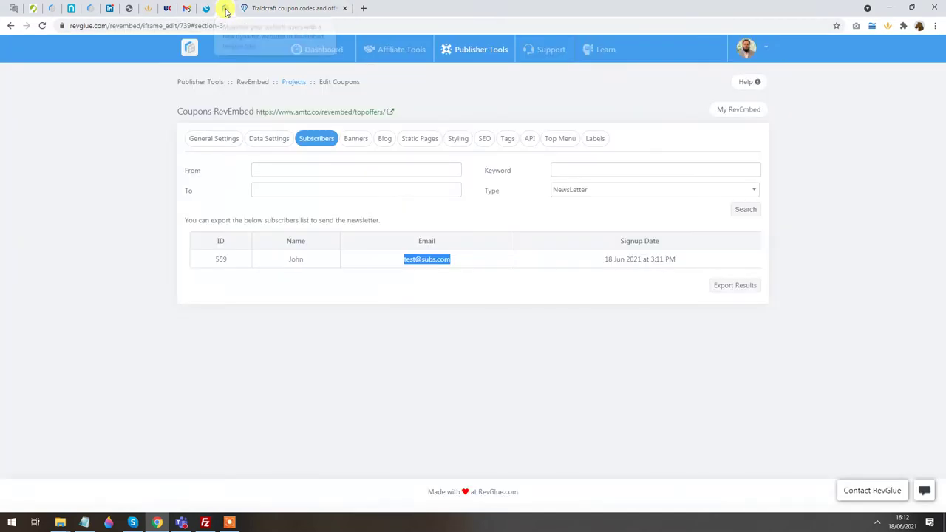
# Search Coupons-type subscribers, recheck NewsLetter, then search Coupons again, finding no entries
pyautogui.click(566, 190)
pyautogui.click(573, 237)
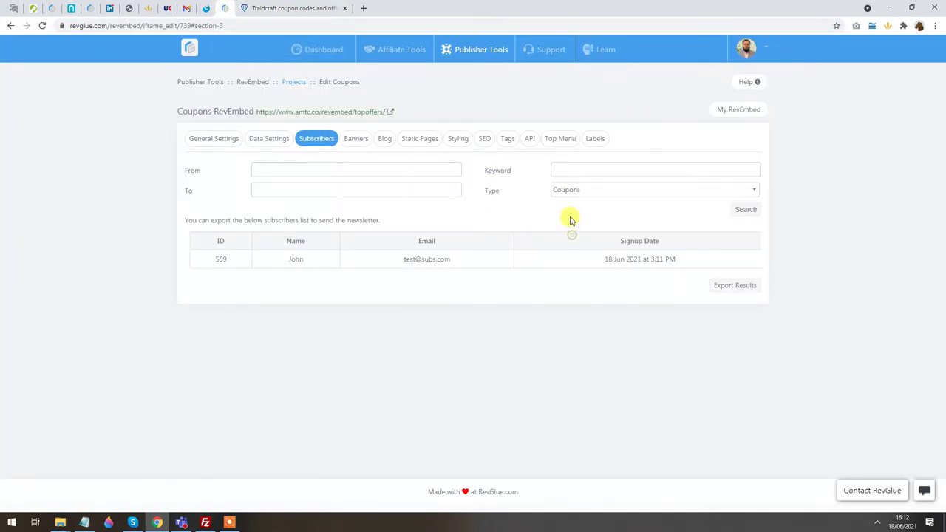
pyautogui.click(745, 210)
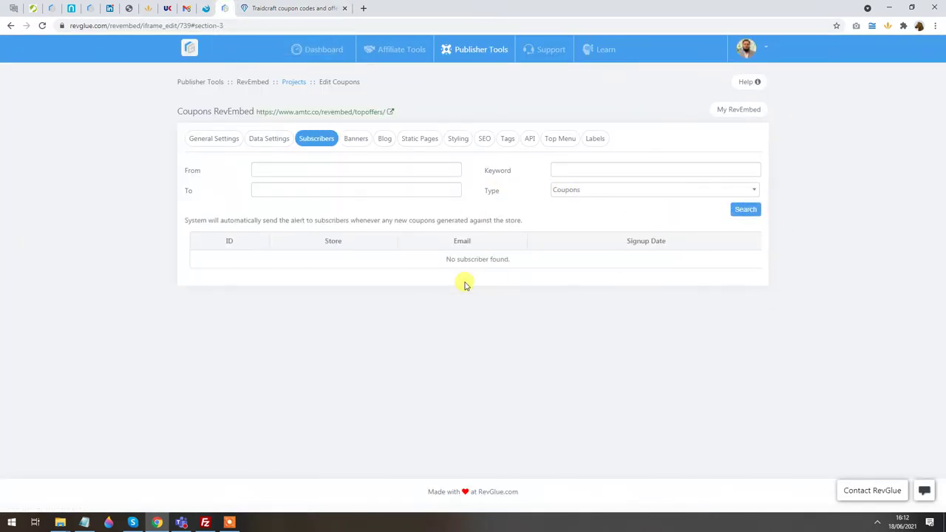
pyautogui.click(553, 190)
pyautogui.click(573, 225)
pyautogui.click(746, 210)
pyautogui.click(591, 191)
pyautogui.click(573, 237)
pyautogui.click(745, 209)
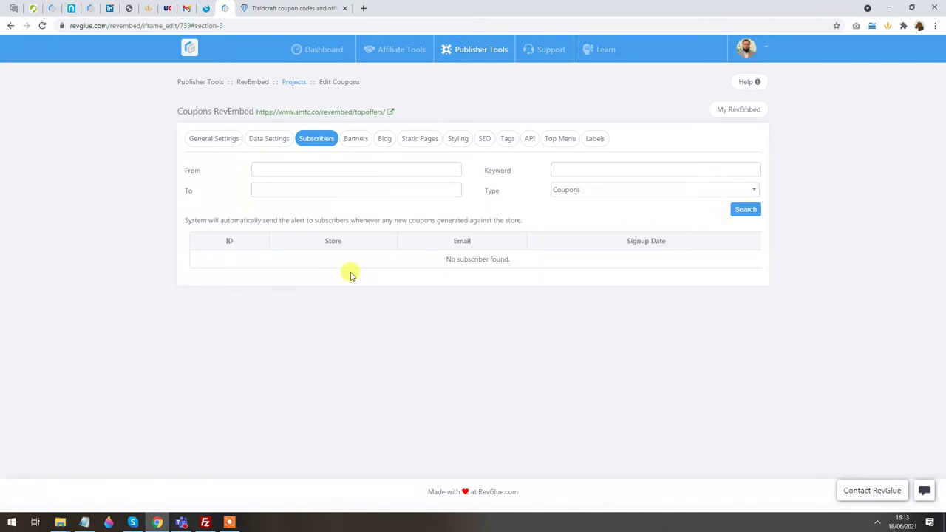
pyautogui.click(266, 9)
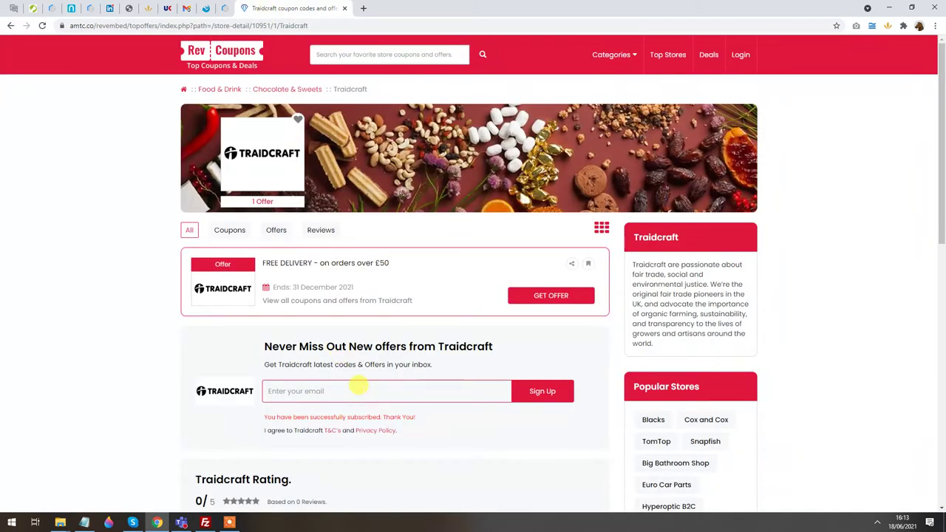
# Sign up a second e-mail for Traidcraft offer alerts, then reload RevGlue's Edit Coupons page
pyautogui.click(359, 387)
pyautogui.write('dadd')
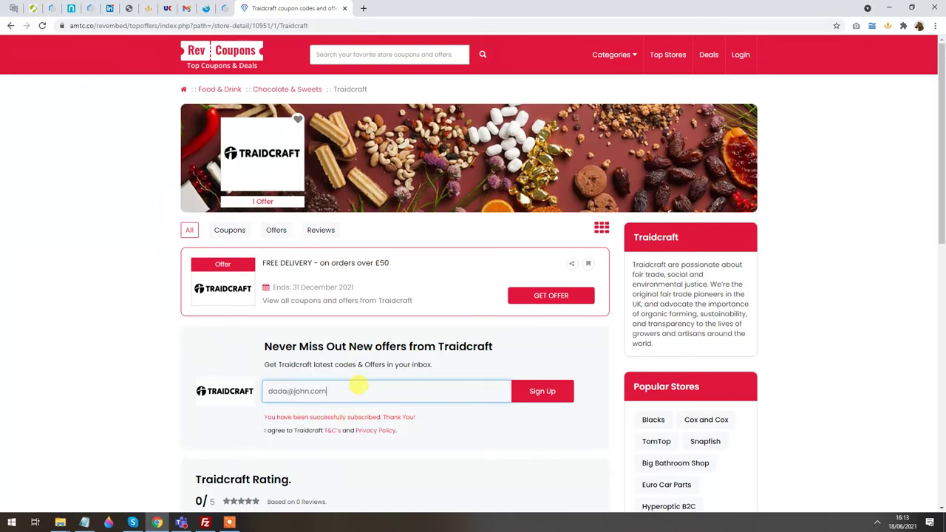
pyautogui.click(553, 392)
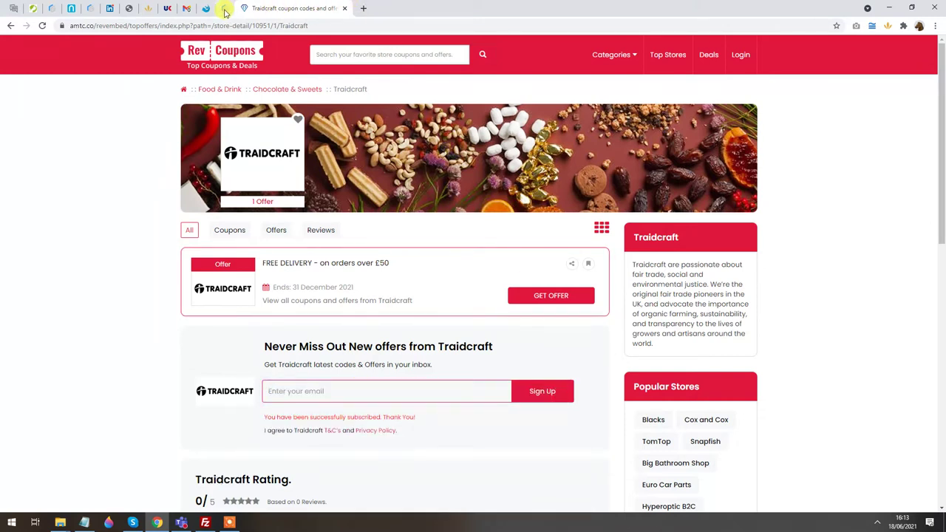
pyautogui.click(224, 8)
pyautogui.click(232, 25)
pyautogui.press('Return')
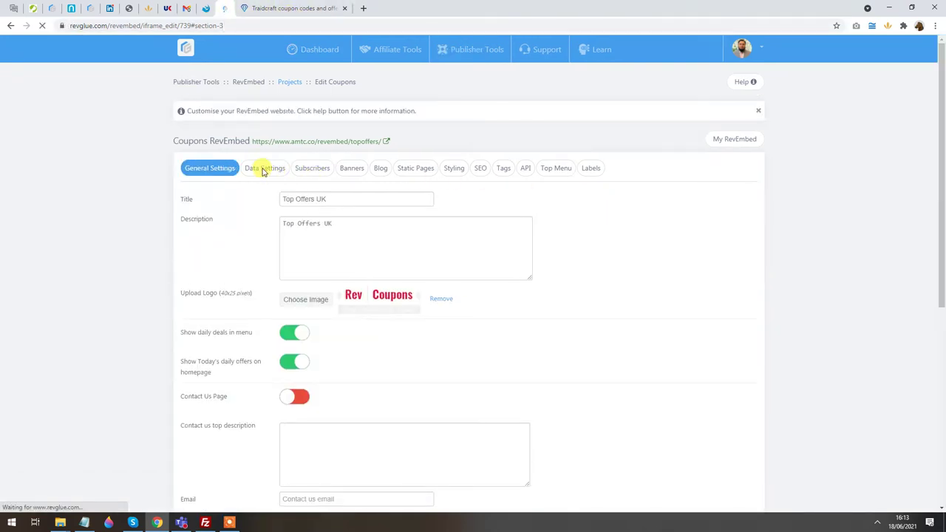
# Search Subscribers for Coupons-type entries and inspect the new coupon subscriber's e-mail
pyautogui.click(263, 171)
pyautogui.click(323, 171)
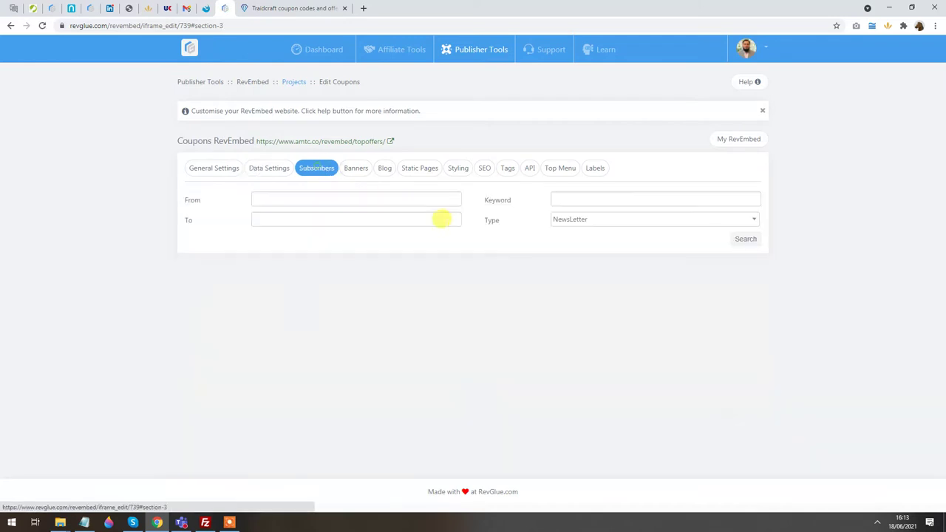
pyautogui.click(580, 220)
pyautogui.click(574, 267)
pyautogui.click(745, 239)
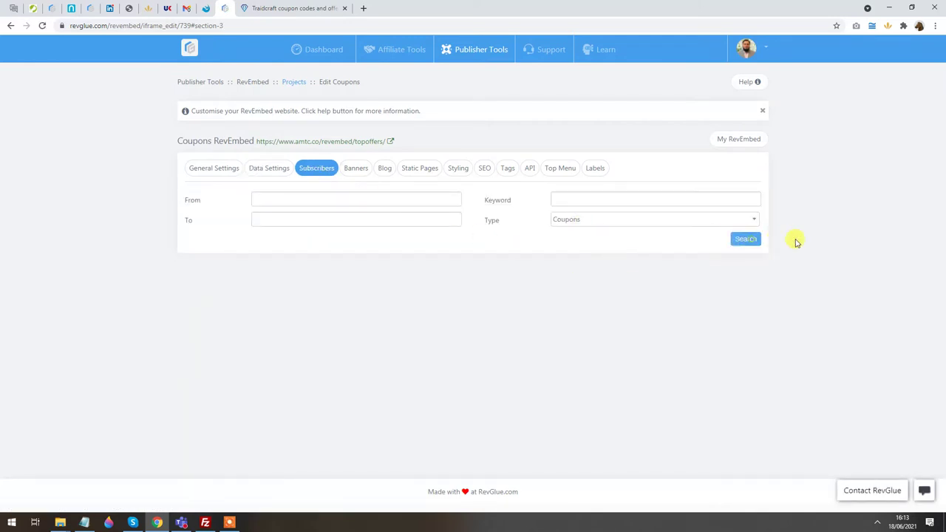
pyautogui.moveTo(419, 289); pyautogui.dragTo(492, 306)
pyautogui.click(450, 342)
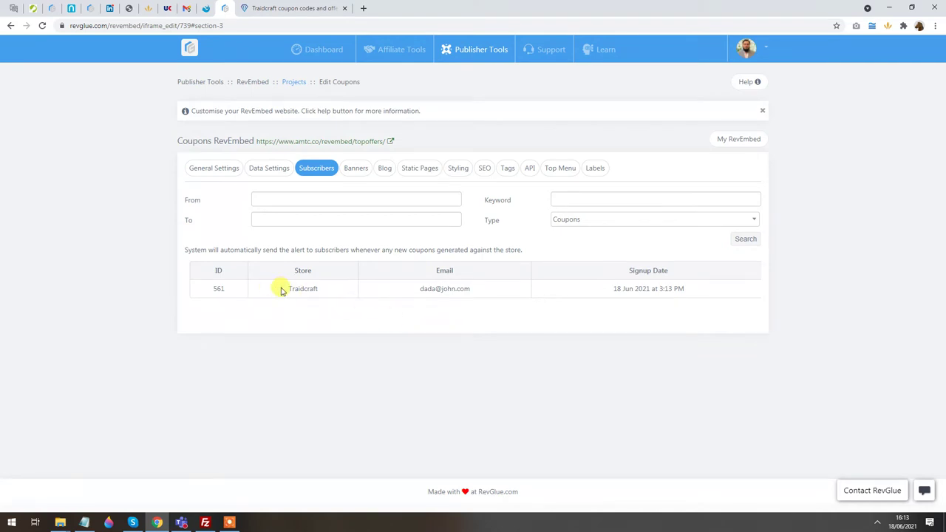
# Review the Traidcraft store and subscriber e-mail, then search NewsLetter subscribers and go to Banners
pyautogui.moveTo(281, 289); pyautogui.dragTo(343, 292)
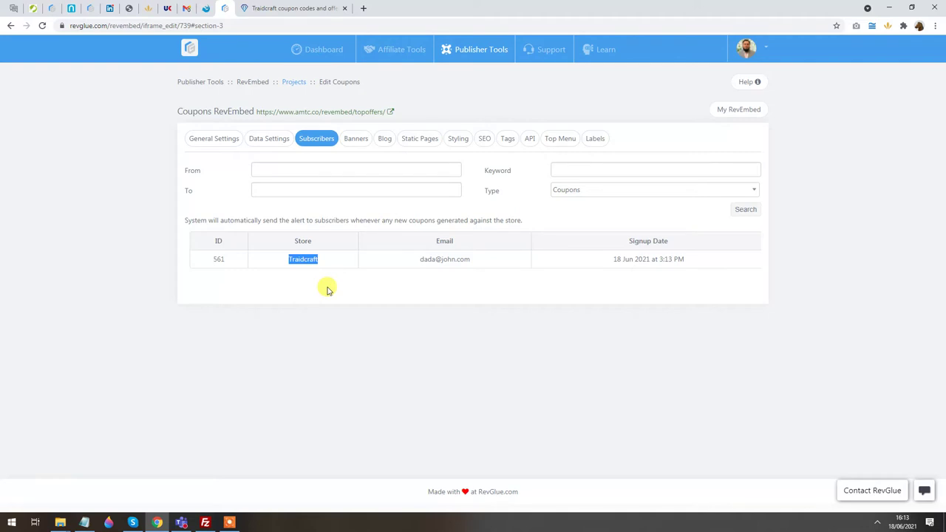
pyautogui.moveTo(281, 258); pyautogui.dragTo(321, 283)
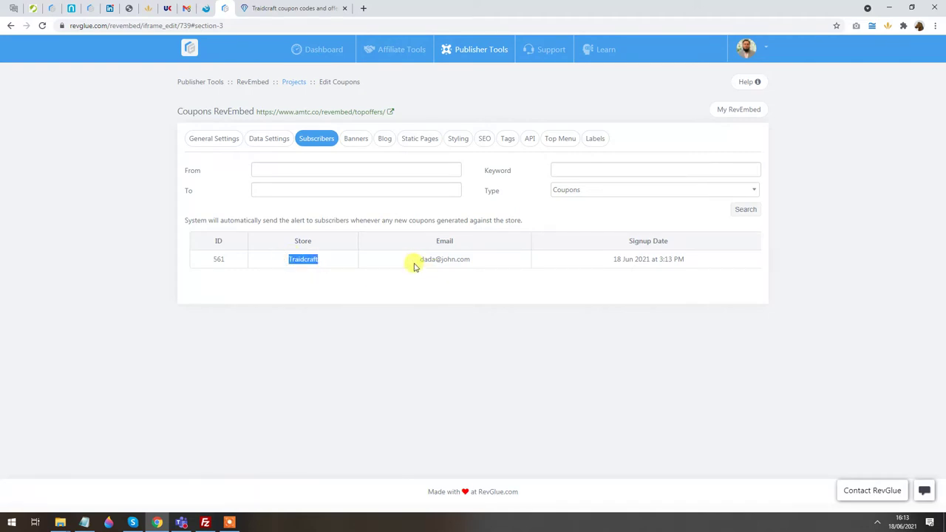
pyautogui.moveTo(409, 258); pyautogui.dragTo(514, 265)
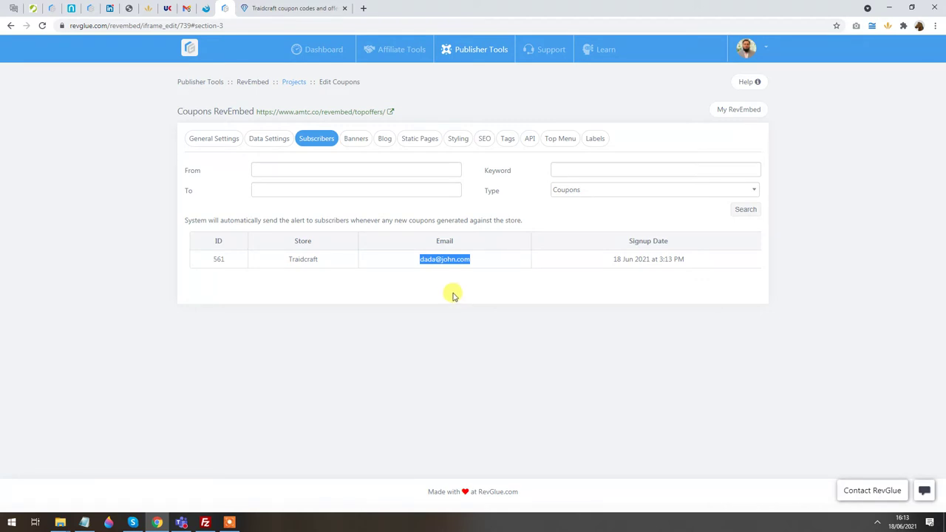
pyautogui.moveTo(281, 259); pyautogui.dragTo(333, 256)
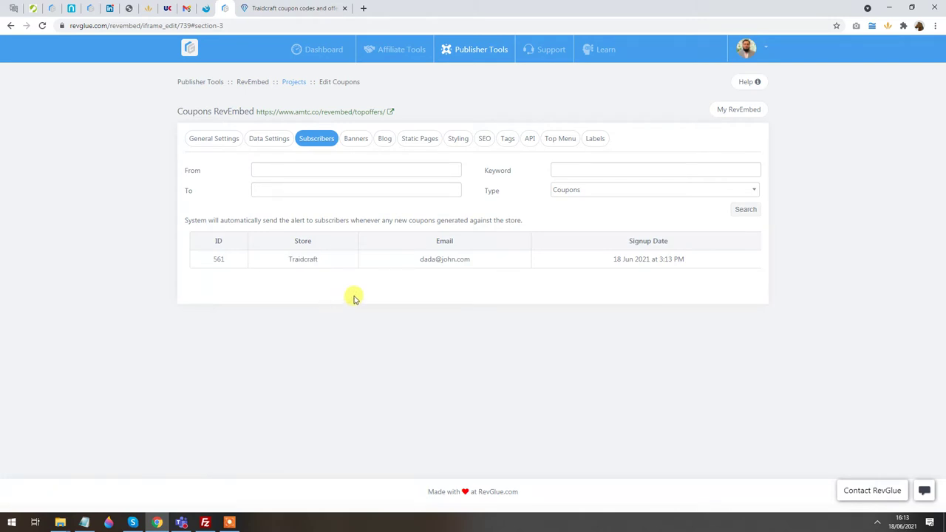
pyautogui.moveTo(484, 264); pyautogui.dragTo(415, 261)
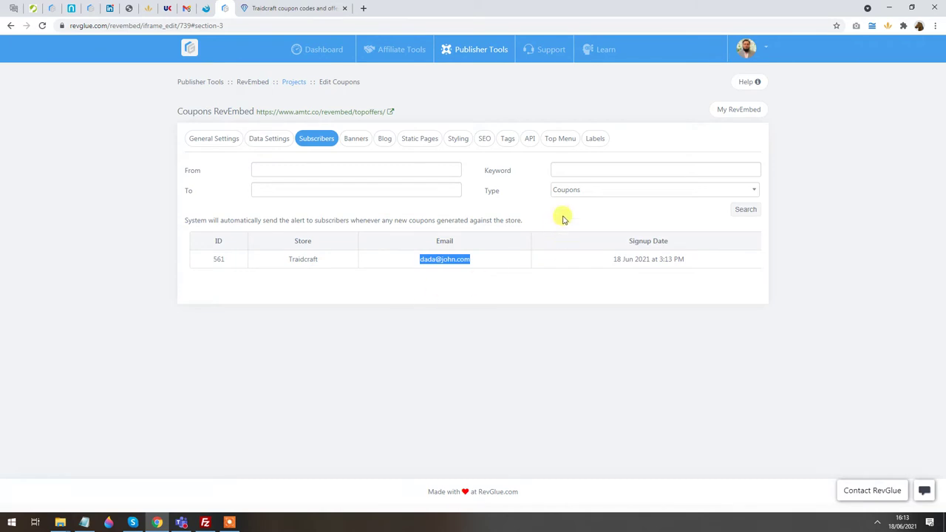
pyautogui.click(568, 190)
pyautogui.click(575, 226)
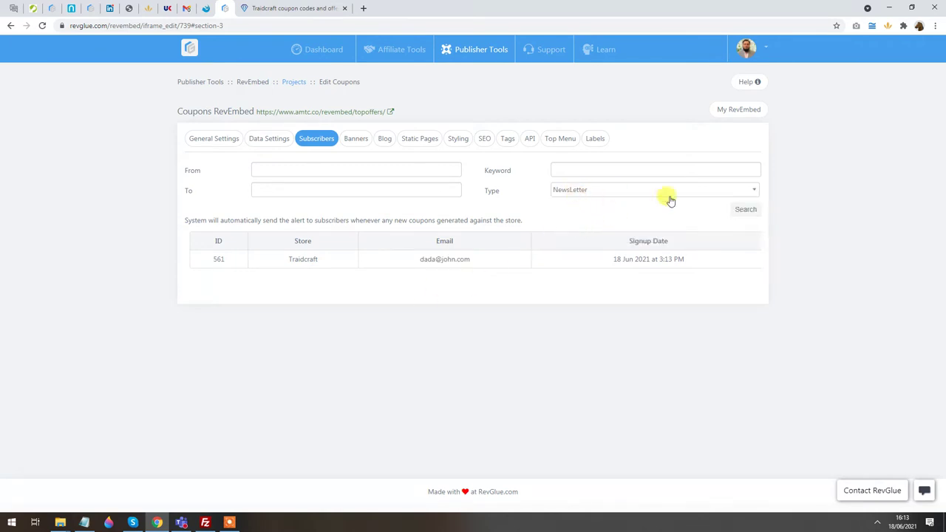
pyautogui.click(737, 211)
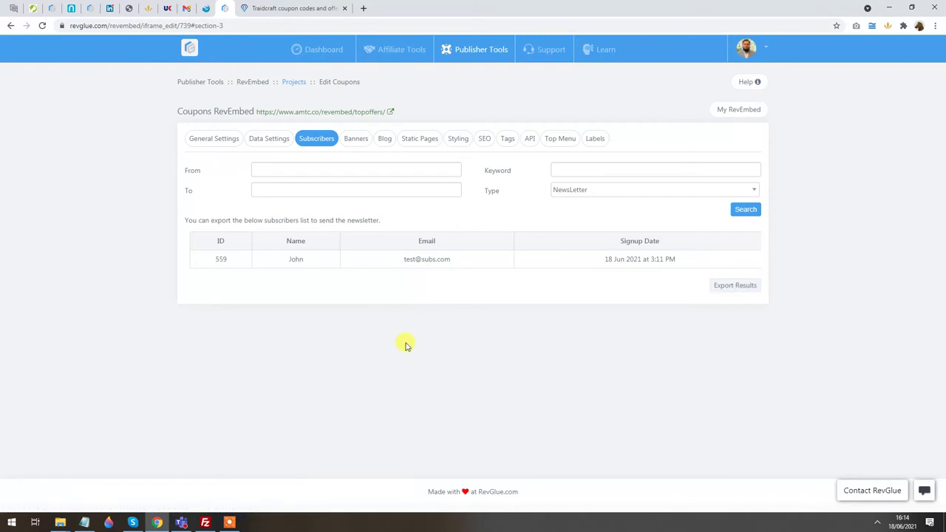
pyautogui.click(355, 139)
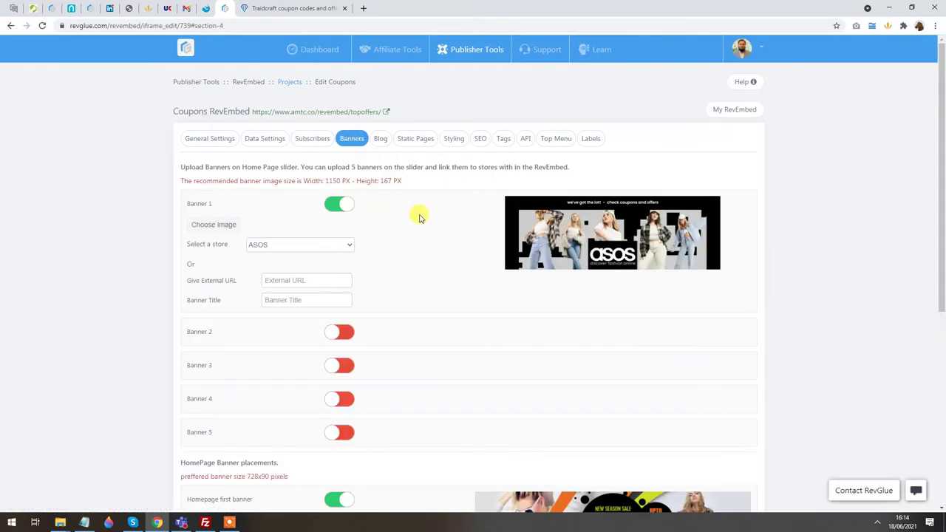
pyautogui.scroll(-3, 418, 216)
pyautogui.scroll(2, 251, 140)
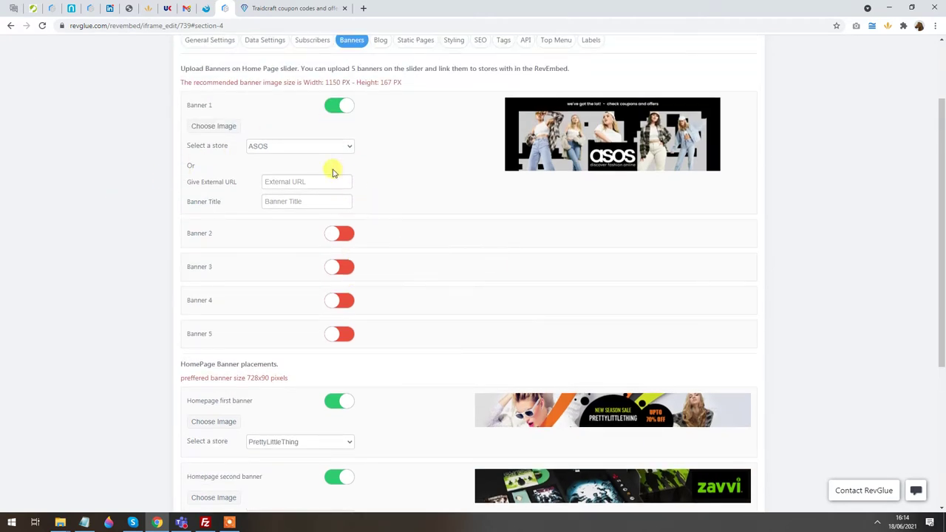
pyautogui.click(272, 148)
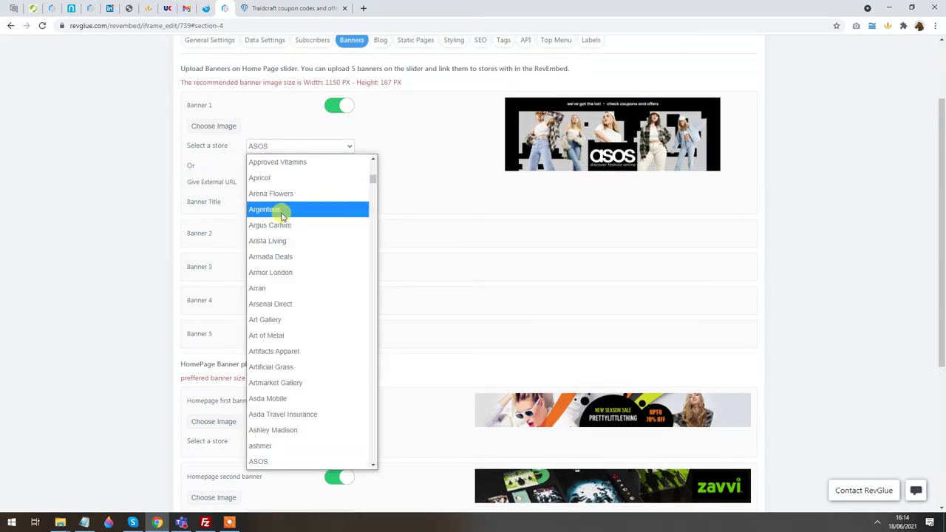
pyautogui.click(121, 180)
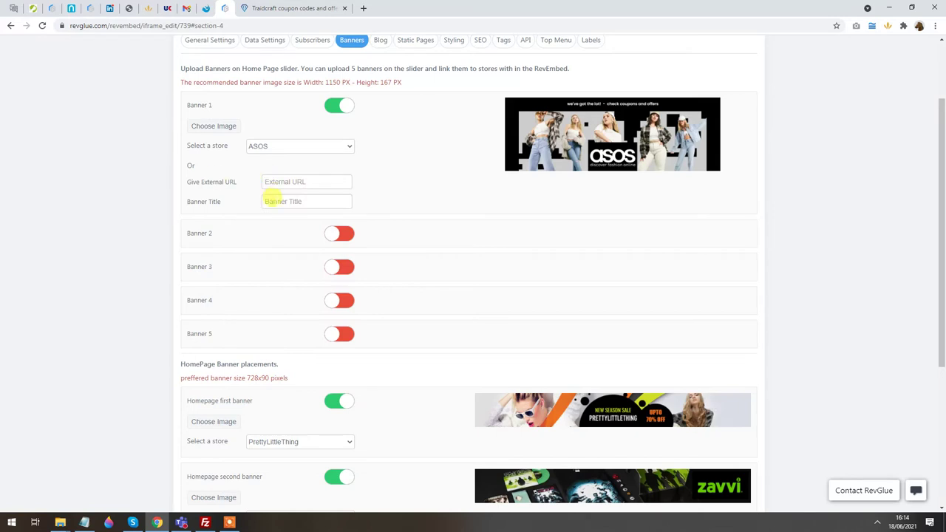
pyautogui.scroll(-5, 94, 232)
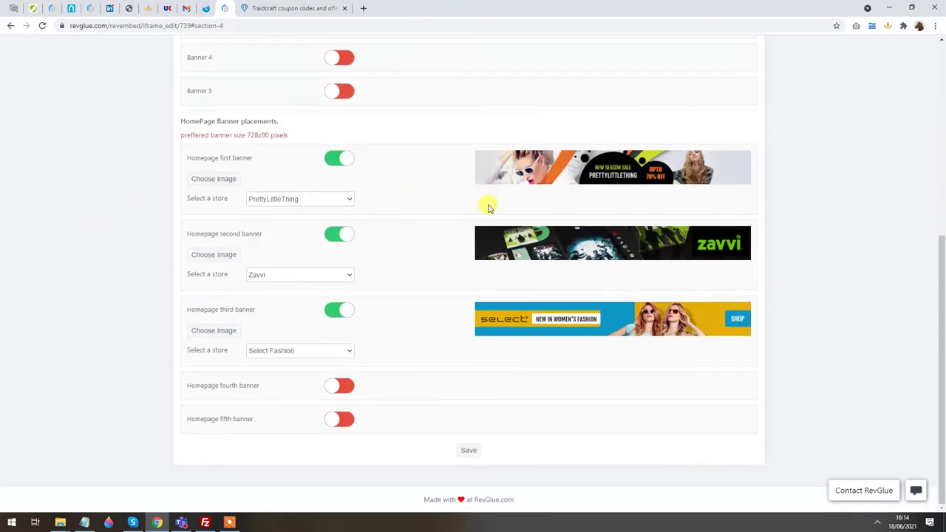
pyautogui.scroll(1, 403, 257)
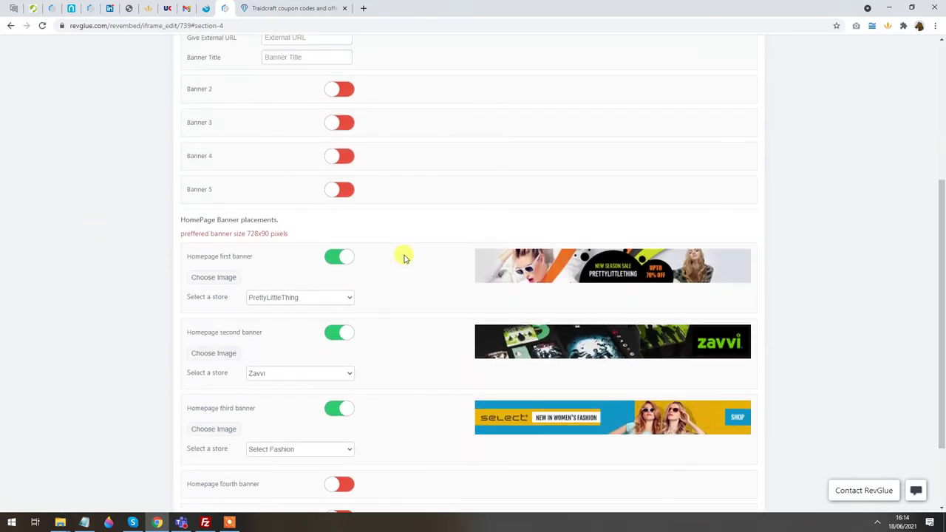
pyautogui.click(273, 9)
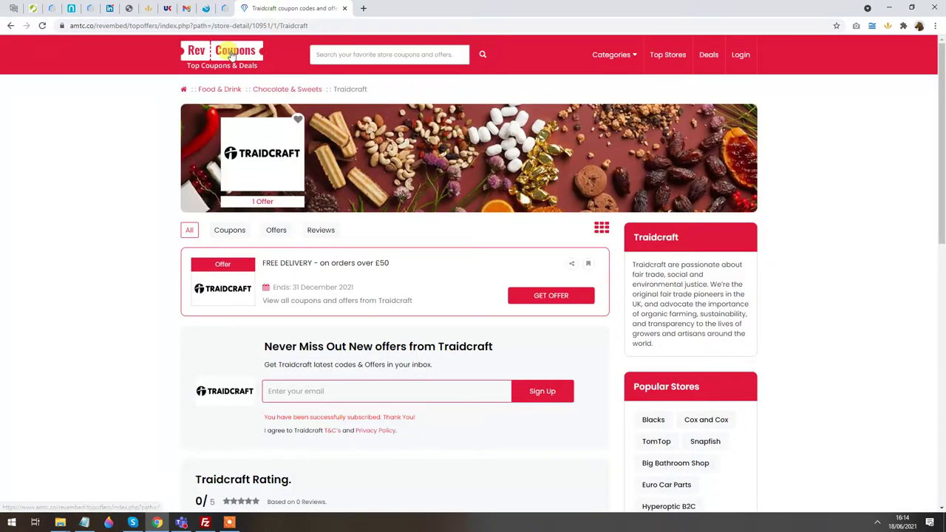
pyautogui.click(229, 52)
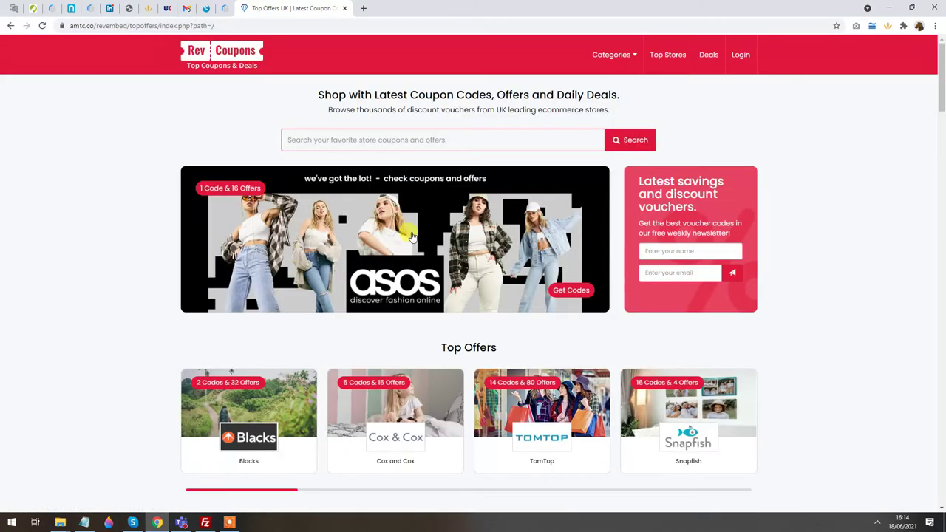
pyautogui.scroll(-7, 413, 236)
pyautogui.scroll(-4, 413, 236)
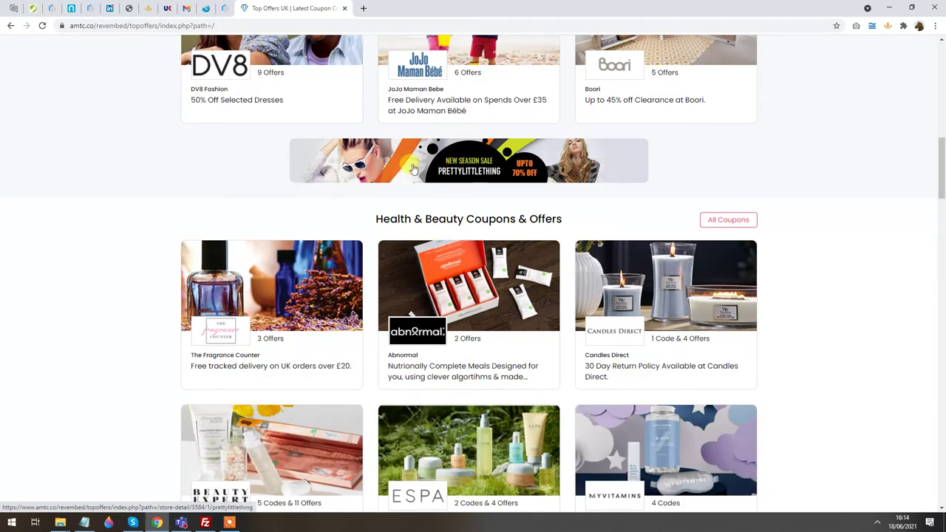
pyautogui.scroll(-5, 447, 174)
pyautogui.scroll(-5, 466, 248)
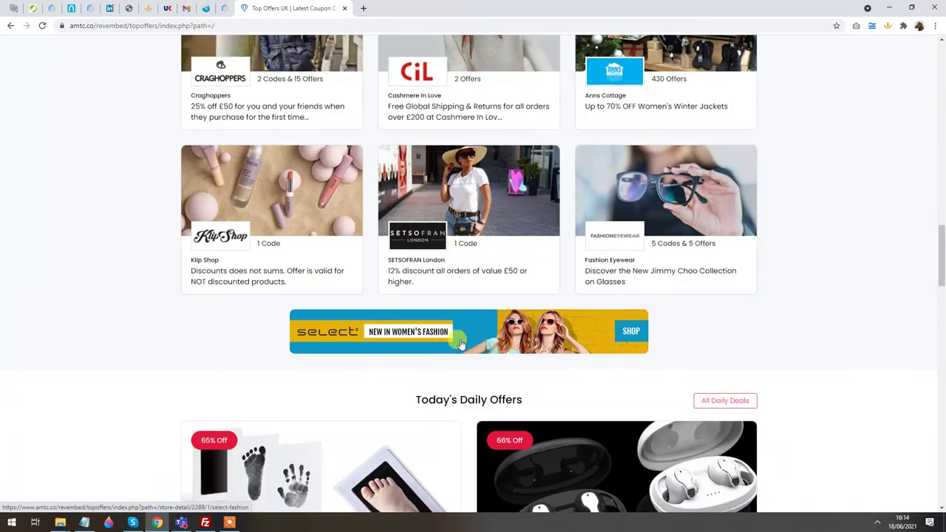
pyautogui.scroll(-7, 450, 343)
pyautogui.scroll(10, 392, 98)
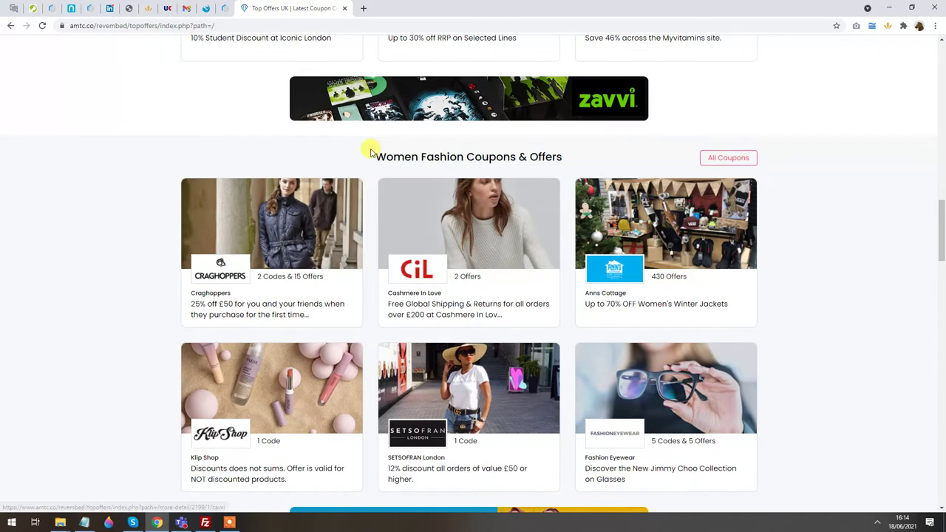
pyautogui.moveTo(371, 151); pyautogui.dragTo(551, 157)
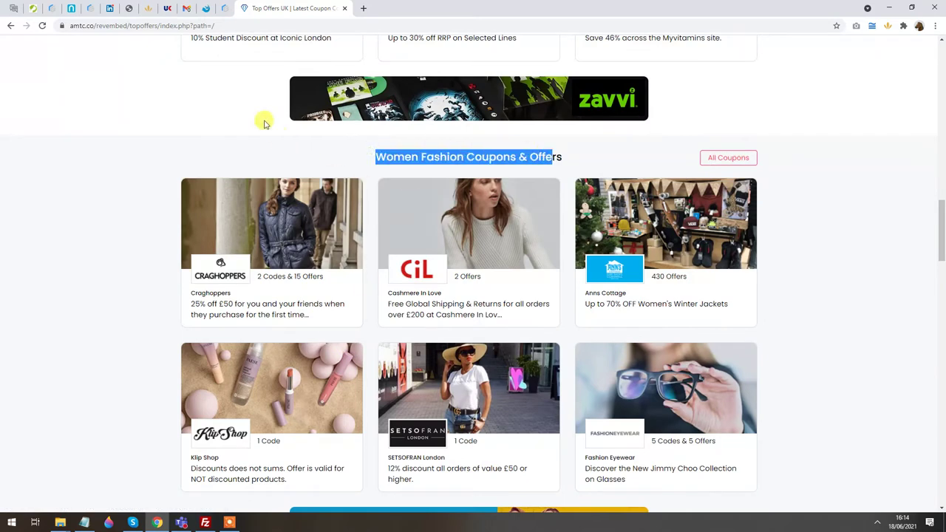
pyautogui.click(223, 9)
pyautogui.scroll(-2, 443, 355)
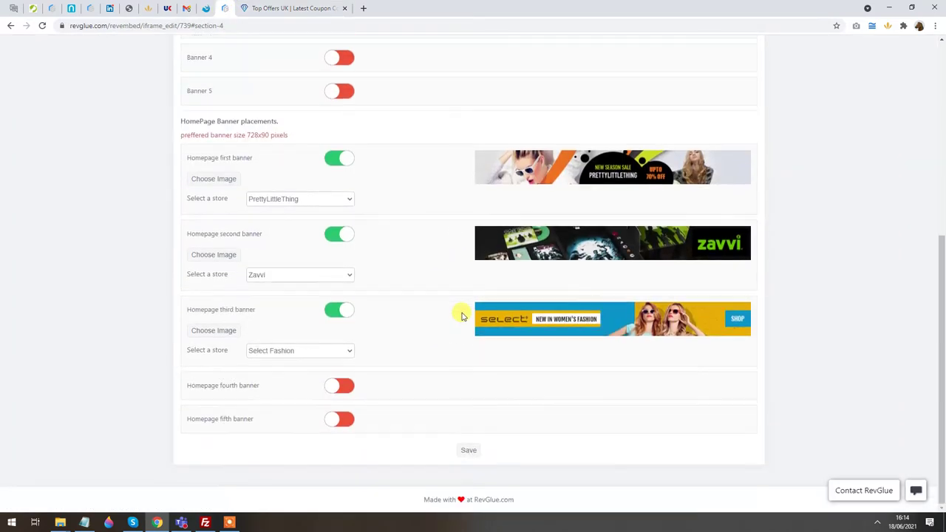
pyautogui.scroll(5, 433, 314)
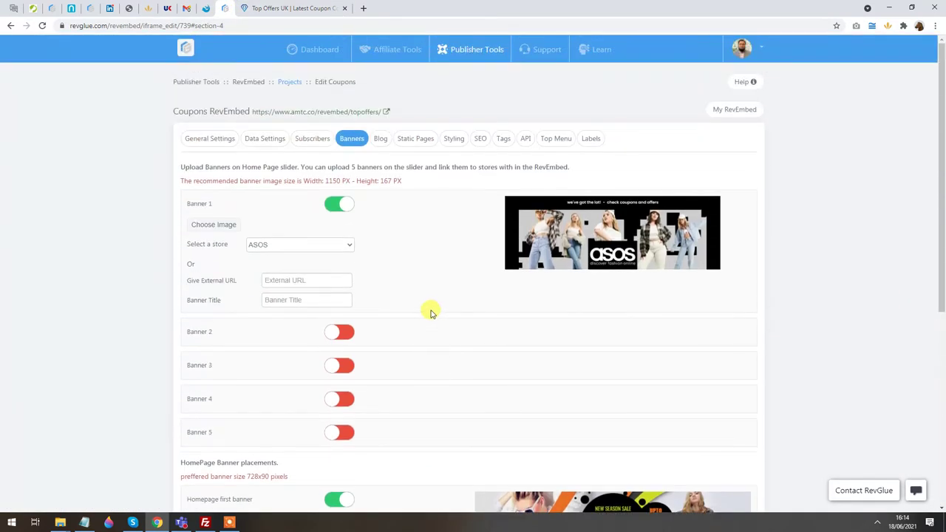
# Check the project's blog posts and view 'Coupons for Marketing Your Business' on the live site
pyautogui.click(384, 139)
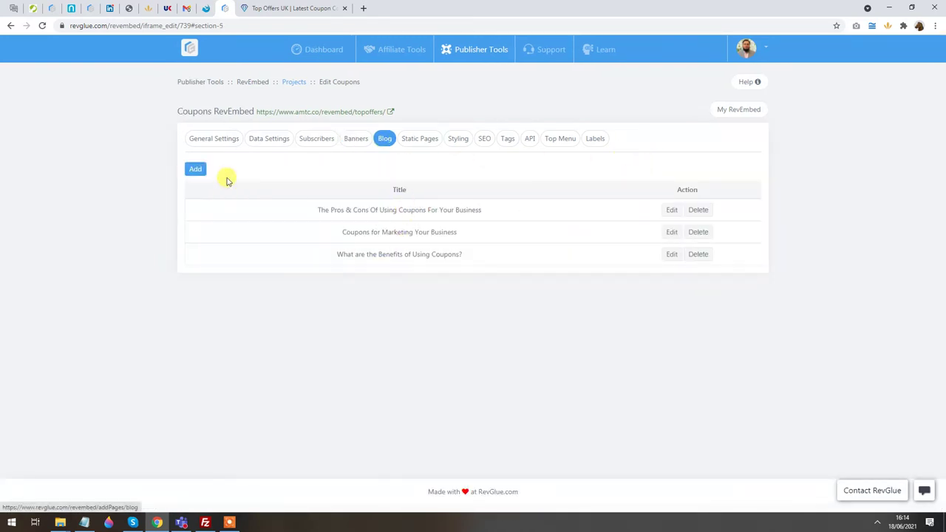
pyautogui.click(295, 8)
pyautogui.scroll(-3, 373, 353)
pyautogui.scroll(-20, 373, 354)
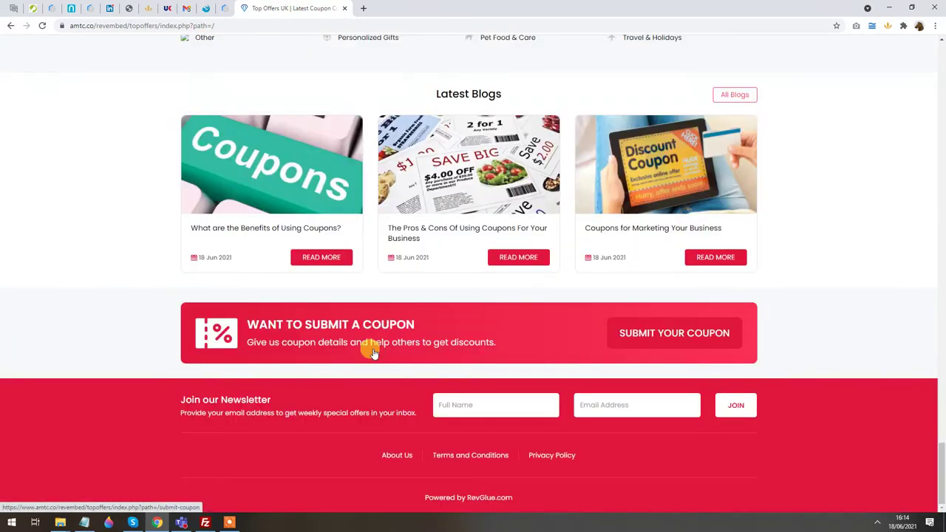
pyautogui.click(734, 94)
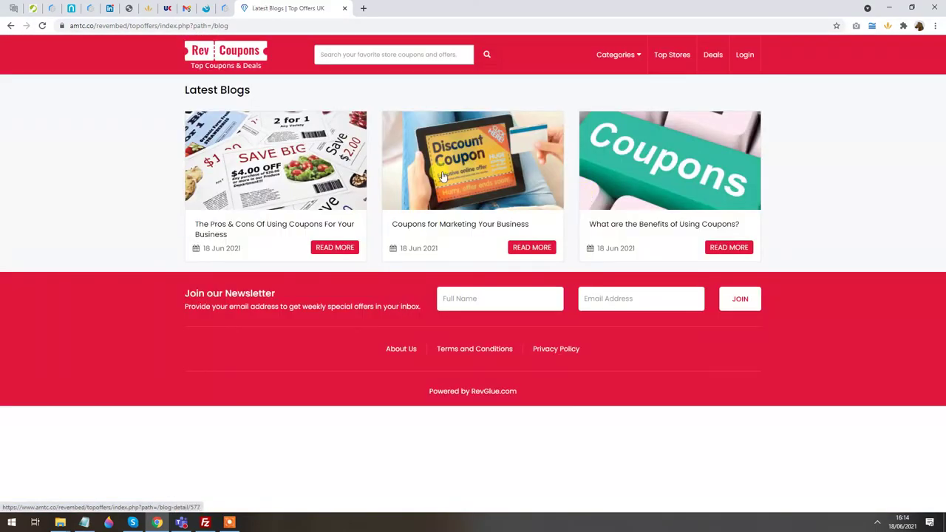
pyautogui.click(430, 178)
pyautogui.scroll(-4, 570, 303)
pyautogui.scroll(3, 451, 176)
pyautogui.scroll(2, 449, 176)
pyautogui.click(227, 8)
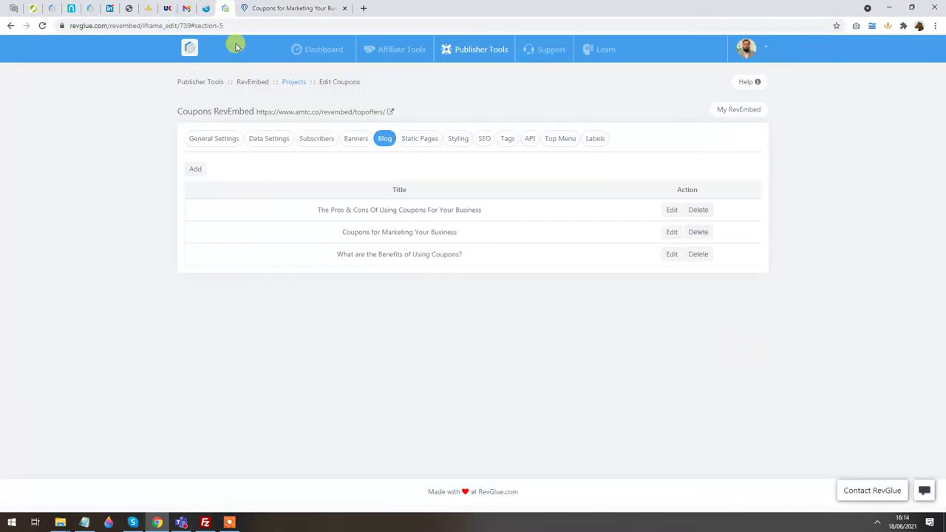
# Check the static pages against the live site's home page, then go to Styling
pyautogui.click(419, 140)
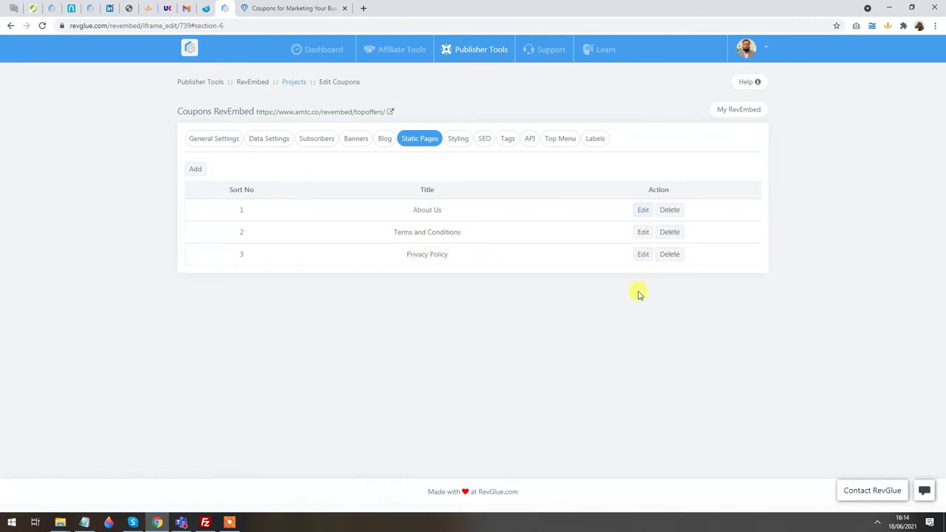
pyautogui.click(305, 112)
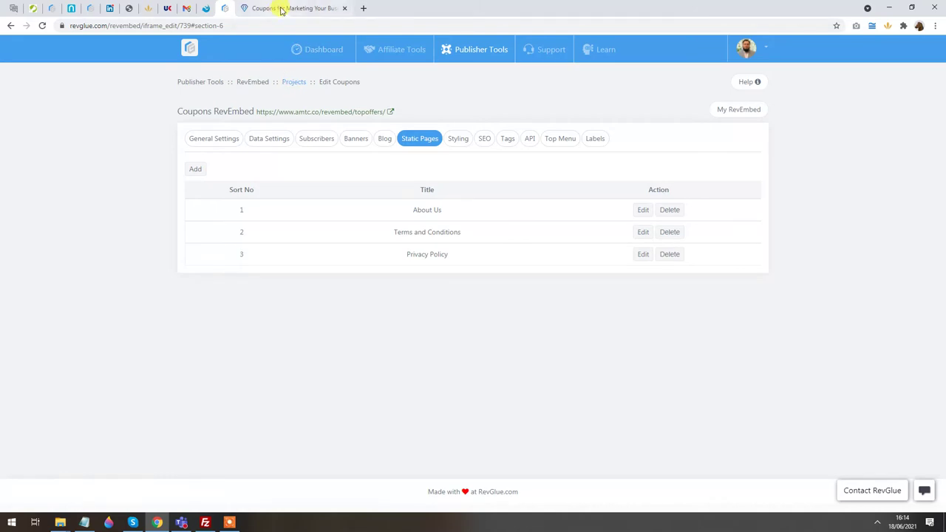
pyautogui.click(227, 59)
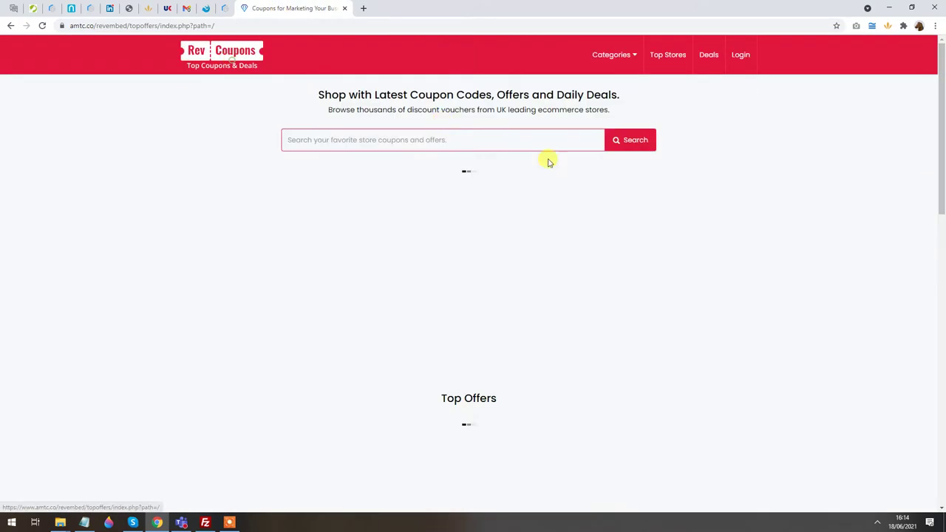
pyautogui.moveTo(942, 72); pyautogui.dragTo(939, 480)
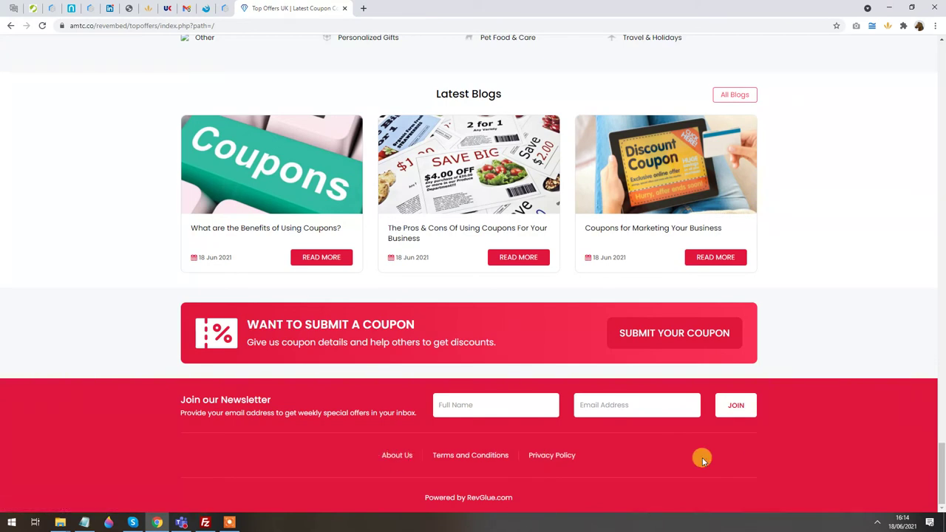
pyautogui.click(227, 10)
pyautogui.click(458, 138)
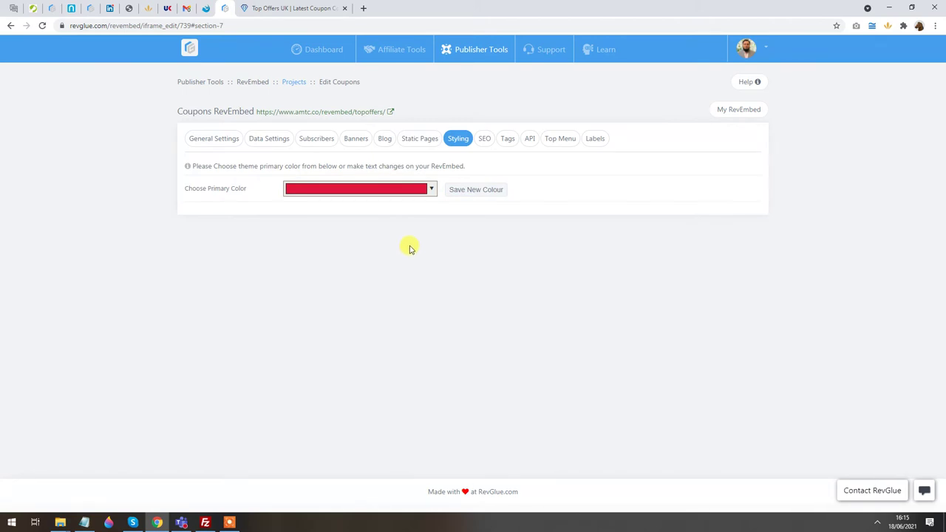
# Set the site's primary colour to teal and save it
pyautogui.click(430, 190)
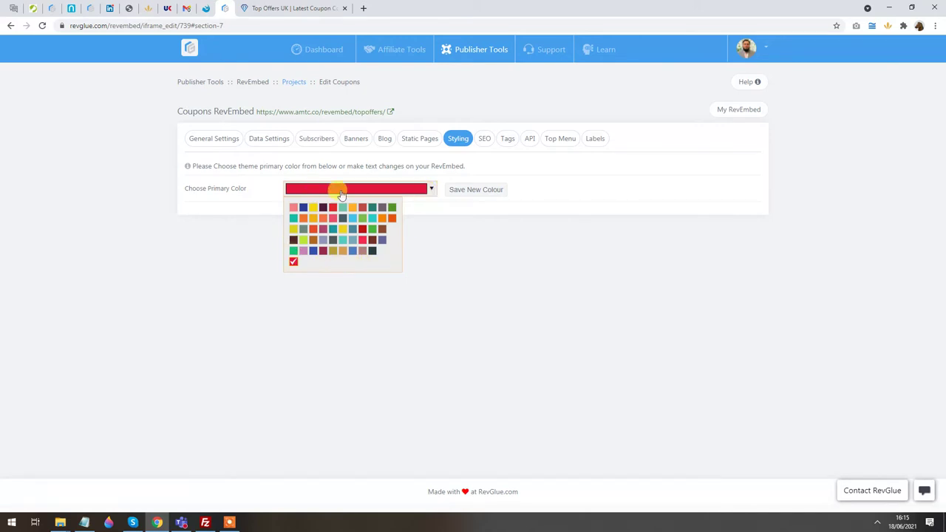
pyautogui.click(334, 230)
pyautogui.click(475, 189)
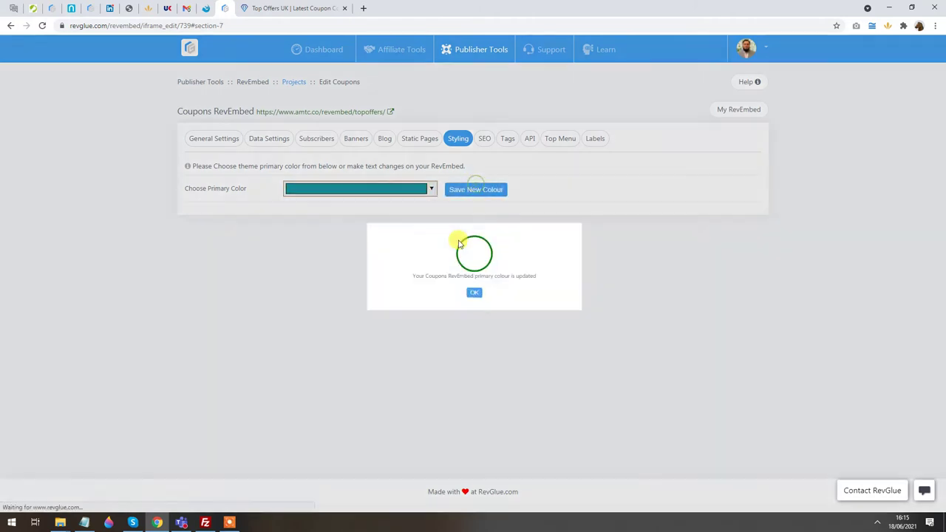
pyautogui.click(475, 299)
# Reload the live site to see the teal theme and browse its categories list
pyautogui.click(295, 8)
pyautogui.scroll(10, 152, 170)
pyautogui.scroll(15, 152, 170)
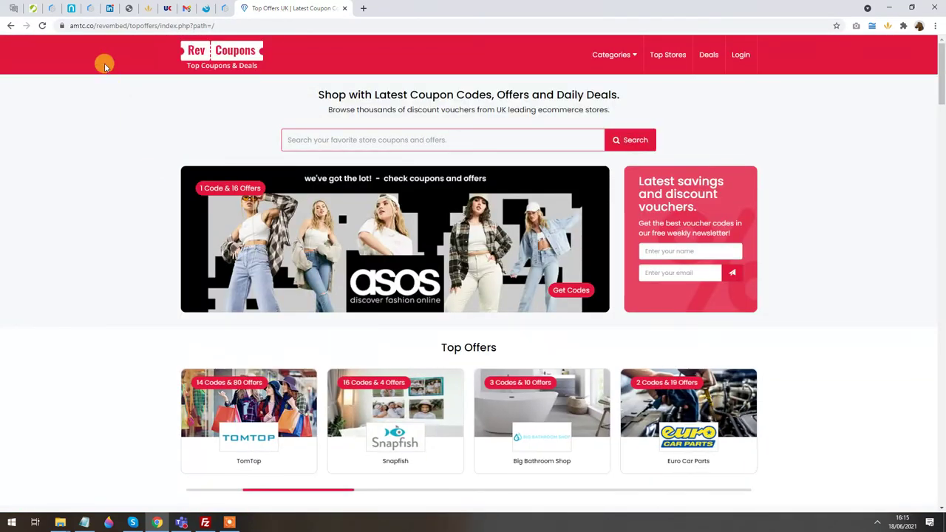
pyautogui.click(43, 25)
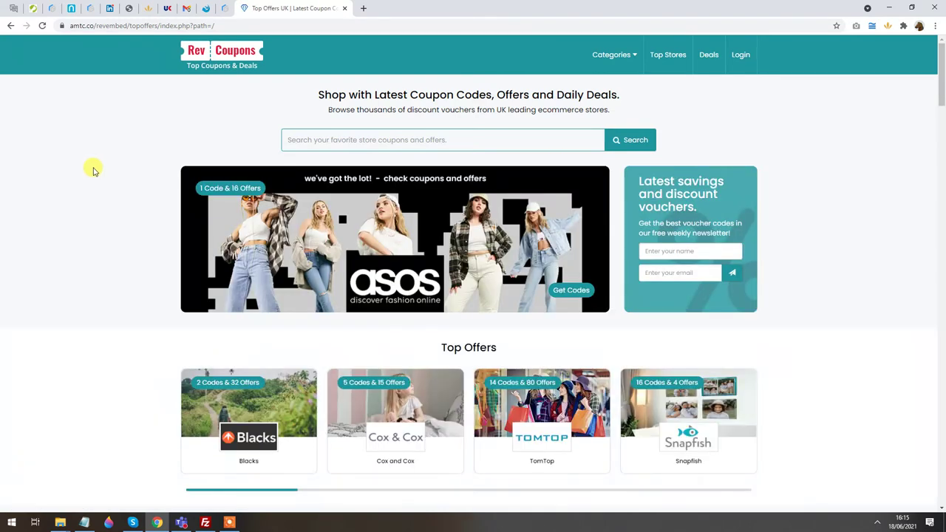
pyautogui.click(625, 67)
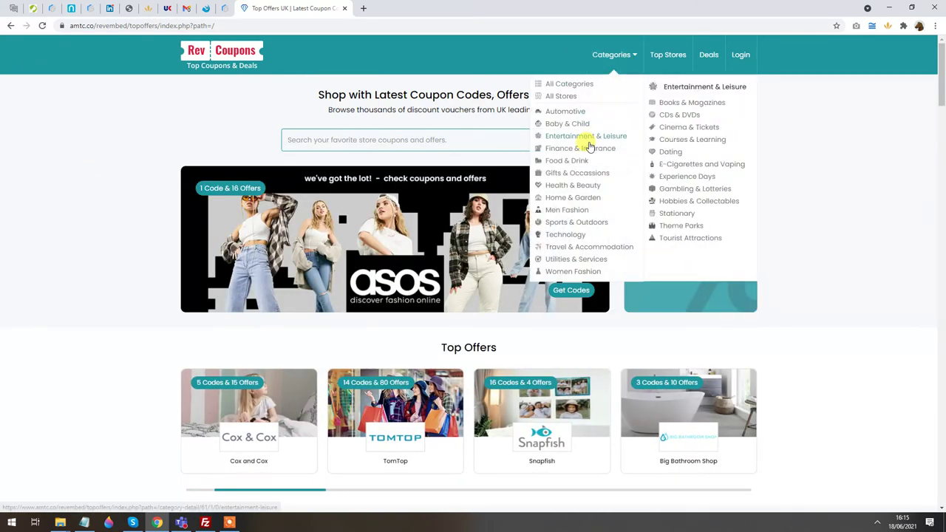
pyautogui.scroll(-4, 781, 312)
pyautogui.scroll(-5, 517, 266)
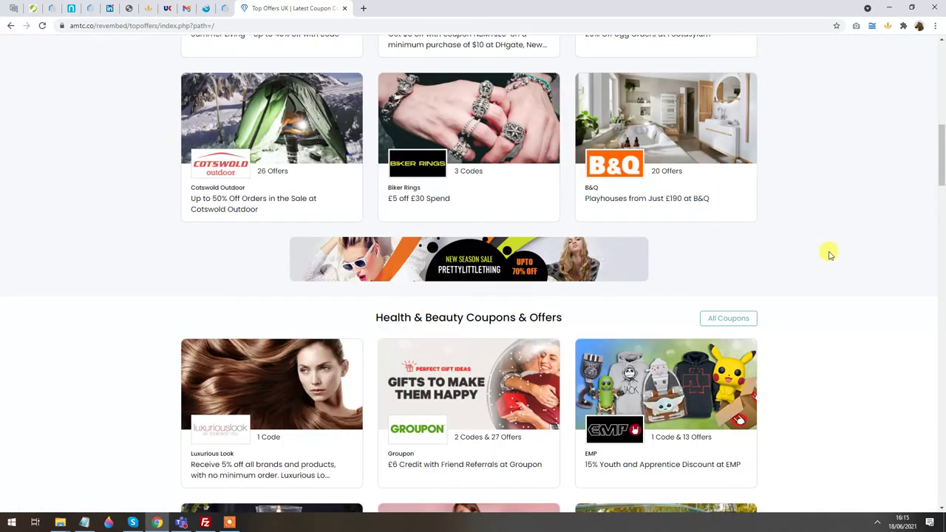
pyautogui.moveTo(939, 164)
pyautogui.mouseDown()
pyautogui.moveTo(914, 504)
pyautogui.moveTo(914, 66)
pyautogui.moveTo(835, 38)
pyautogui.mouseUp()
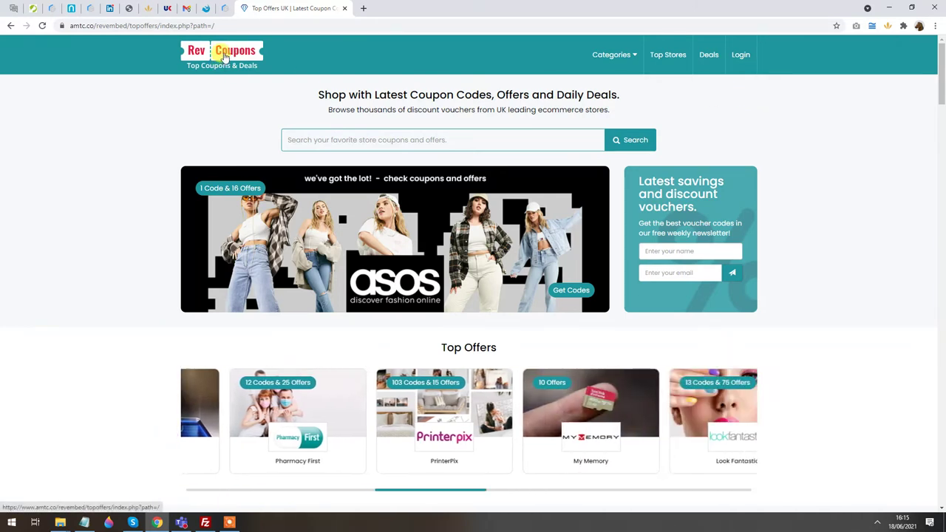
# Close the primary colour palette in RevGlue and move to the SEO settings
pyautogui.click(224, 8)
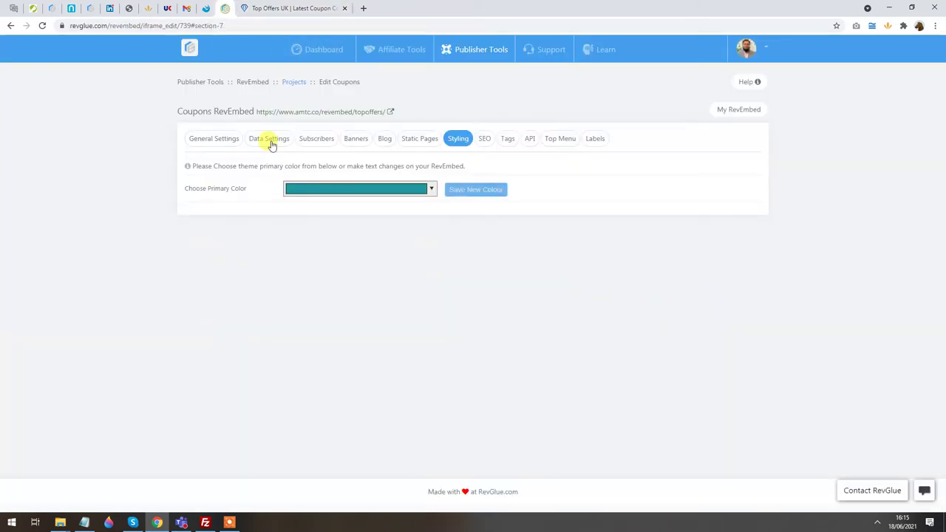
pyautogui.click(338, 190)
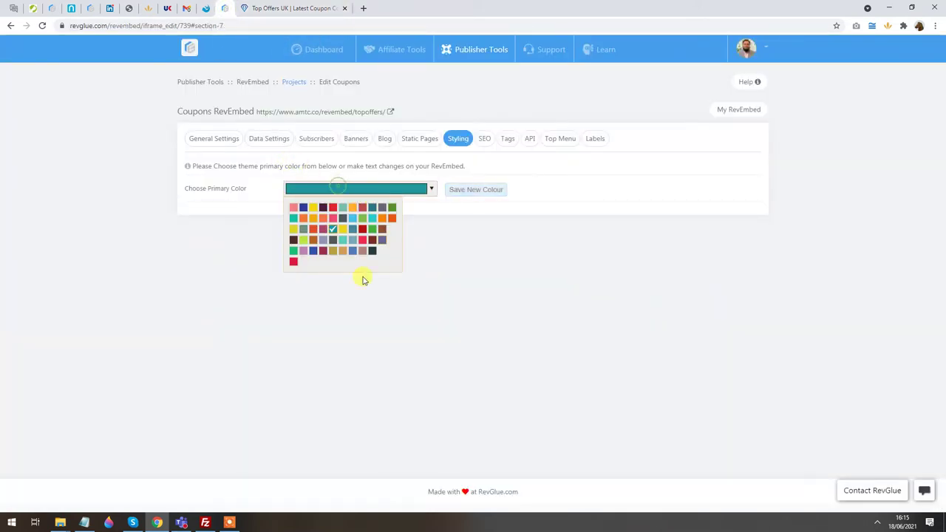
pyautogui.click(497, 280)
pyautogui.click(483, 139)
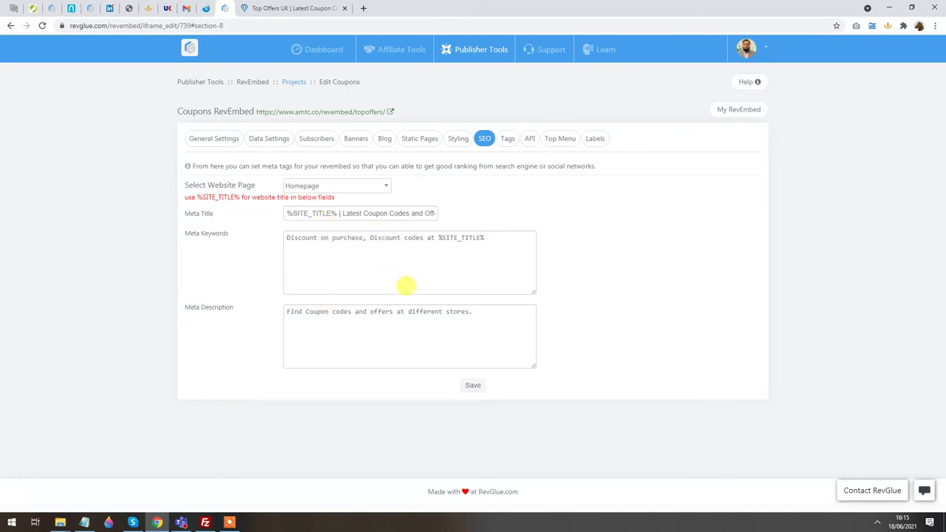
# Open the store Tags settings and compare them with the live coupon site
pyautogui.click(507, 139)
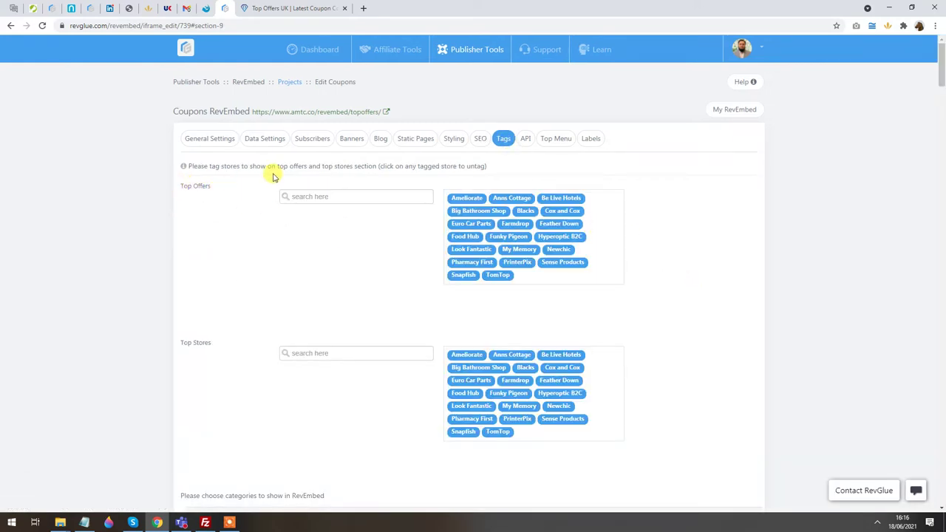
pyautogui.click(289, 9)
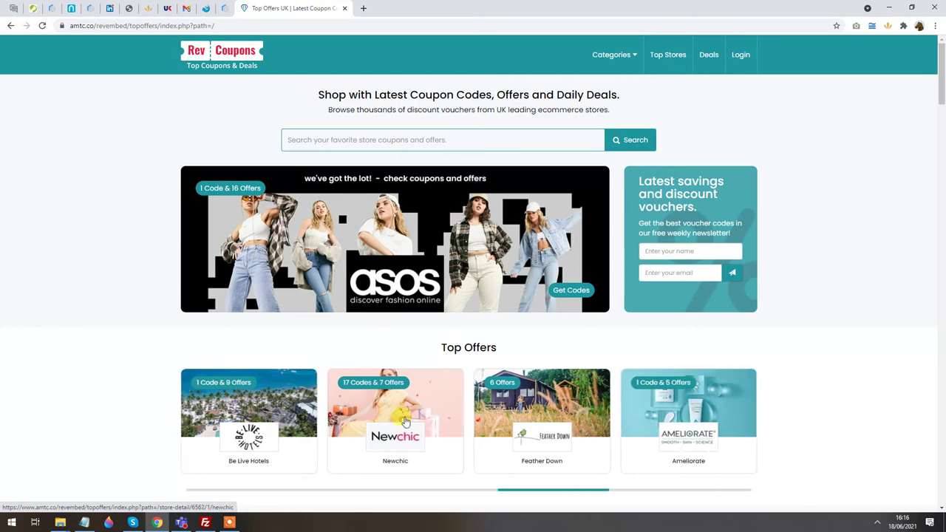
pyautogui.click(224, 8)
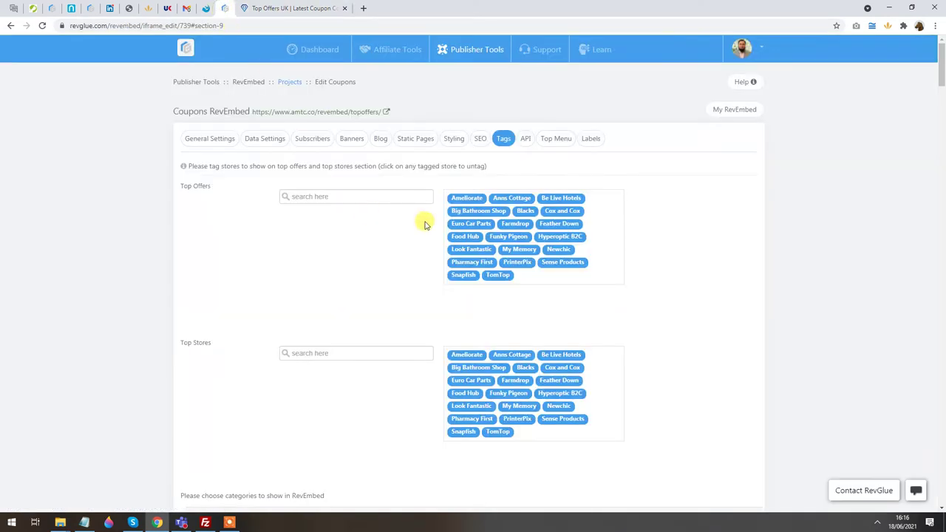
# Untag PrinterPix from the Top Offers stores, leaving it in Top Stores
pyautogui.click(322, 196)
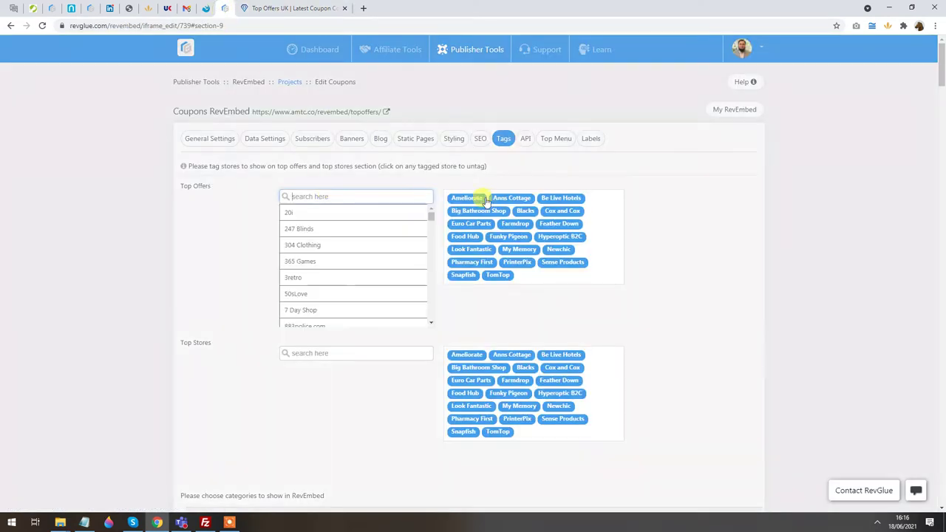
pyautogui.click(702, 290)
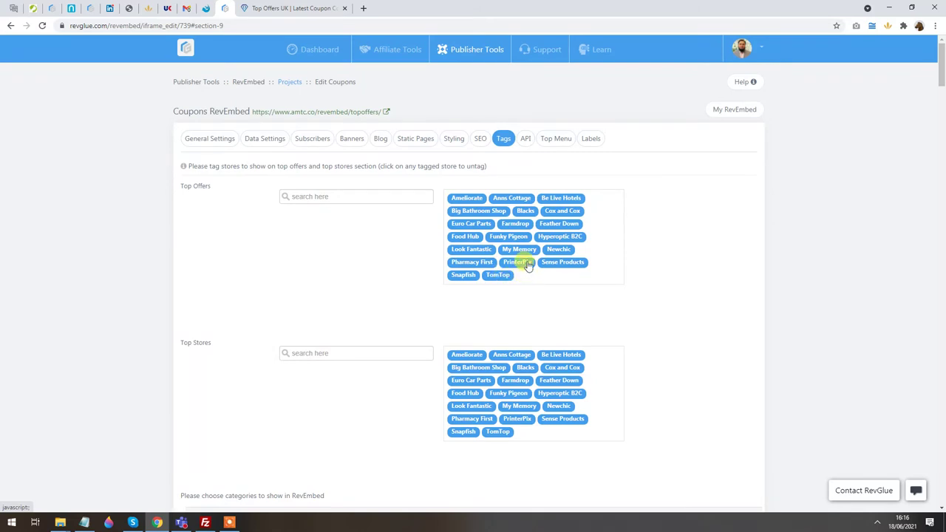
pyautogui.click(526, 264)
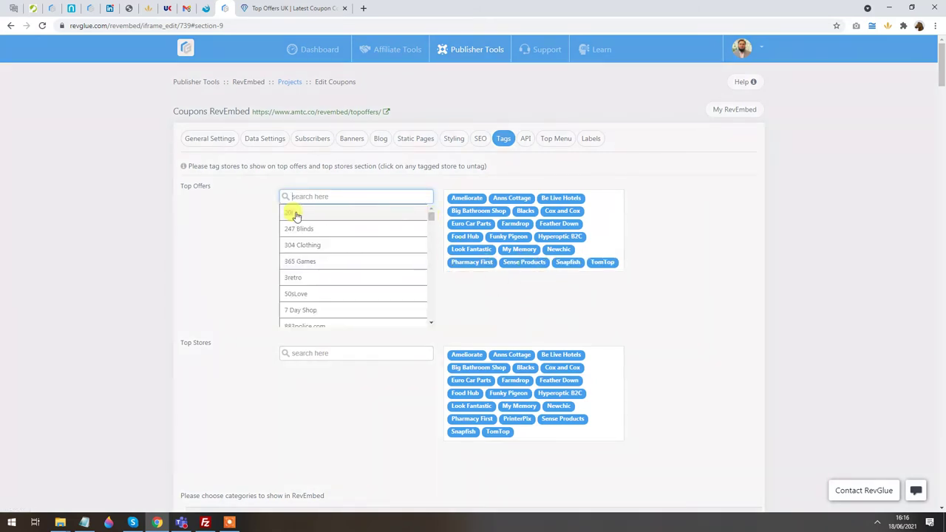
pyautogui.click(177, 225)
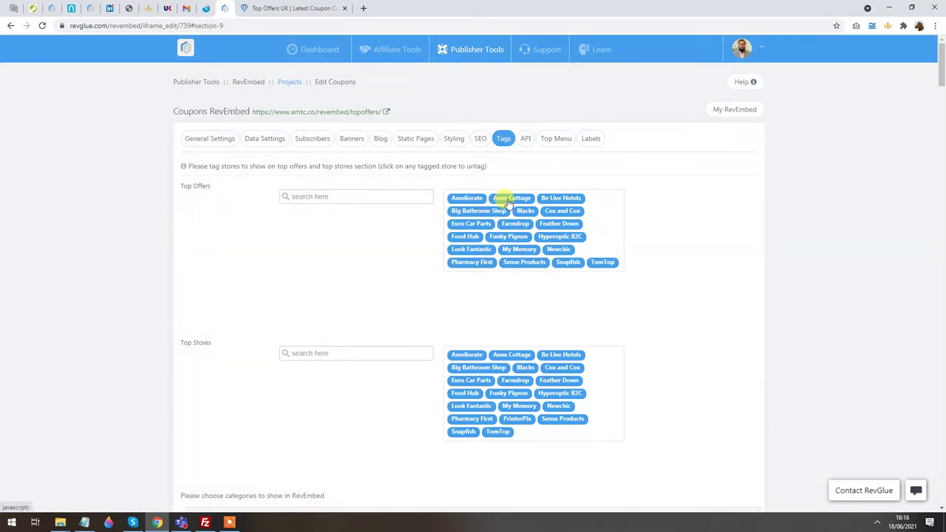
pyautogui.scroll(-3, 508, 203)
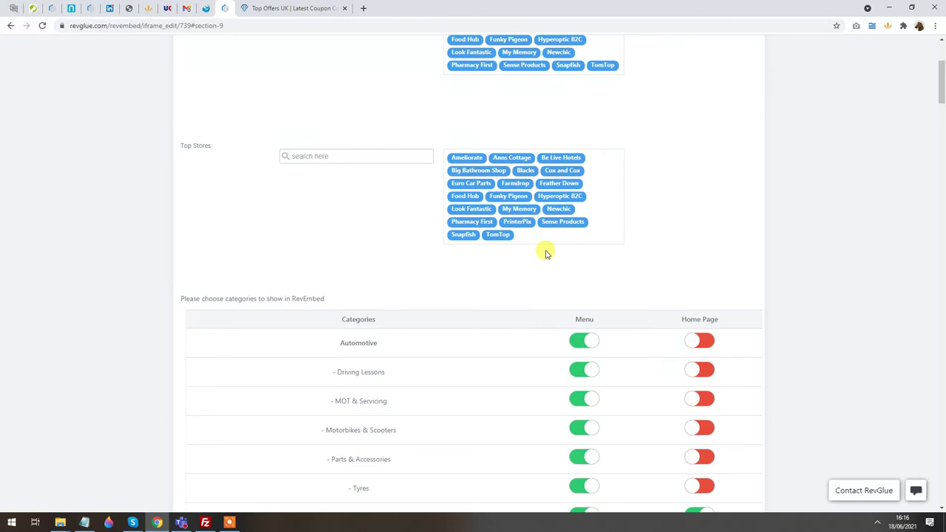
pyautogui.scroll(-3, 546, 253)
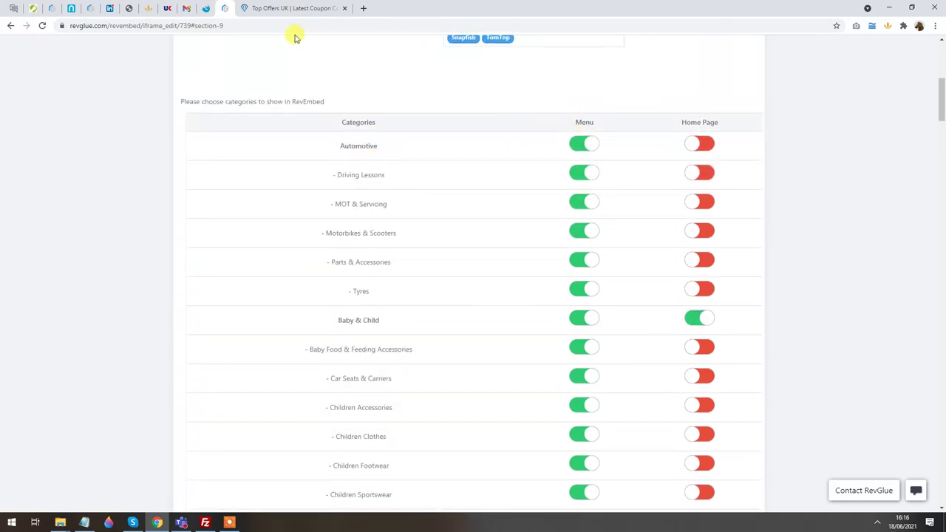
pyautogui.click(284, 8)
pyautogui.moveTo(614, 56)
pyautogui.moveTo(606, 176)
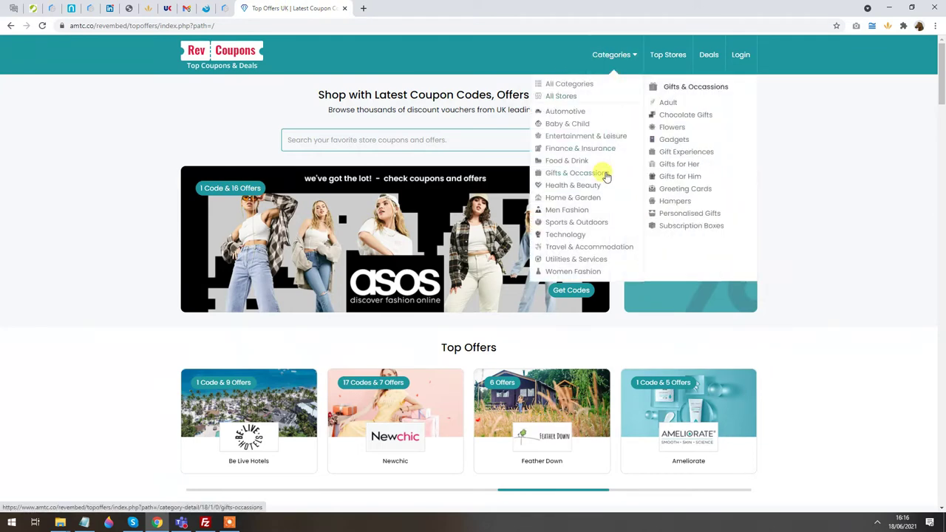
pyautogui.moveTo(573, 239)
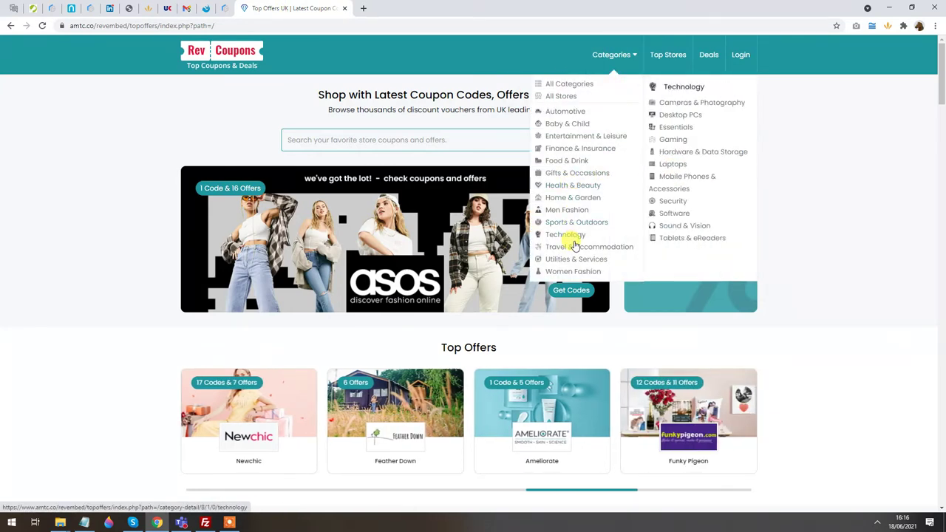
pyautogui.moveTo(584, 148)
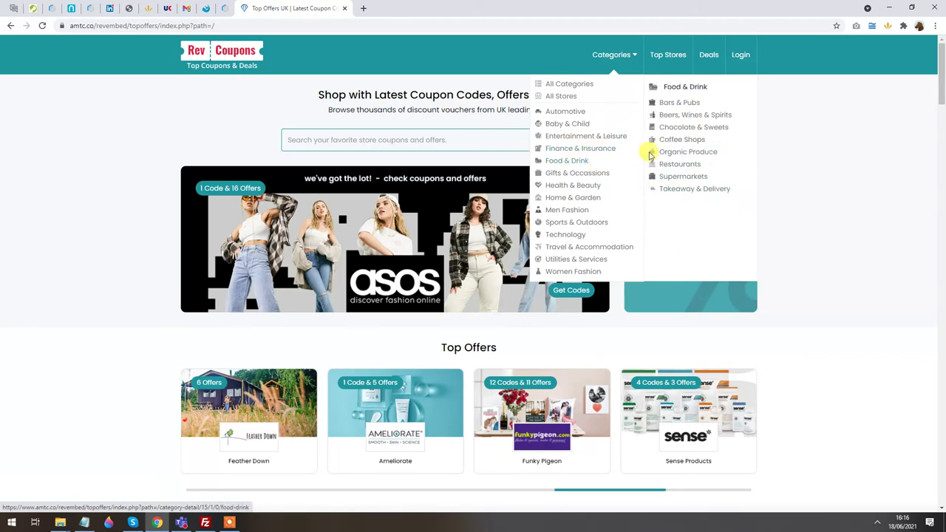
pyautogui.click(226, 9)
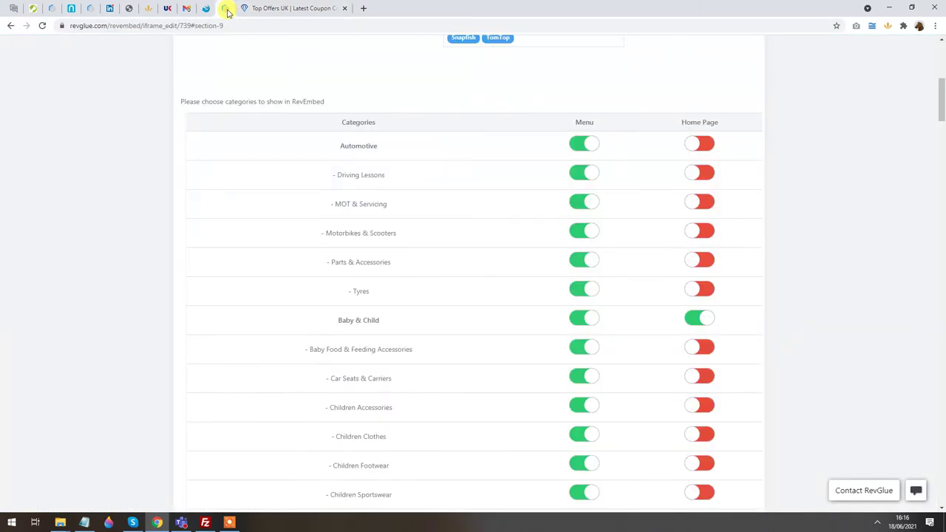
pyautogui.click(581, 145)
pyautogui.click(580, 147)
pyautogui.moveTo(940, 103); pyautogui.dragTo(941, 487)
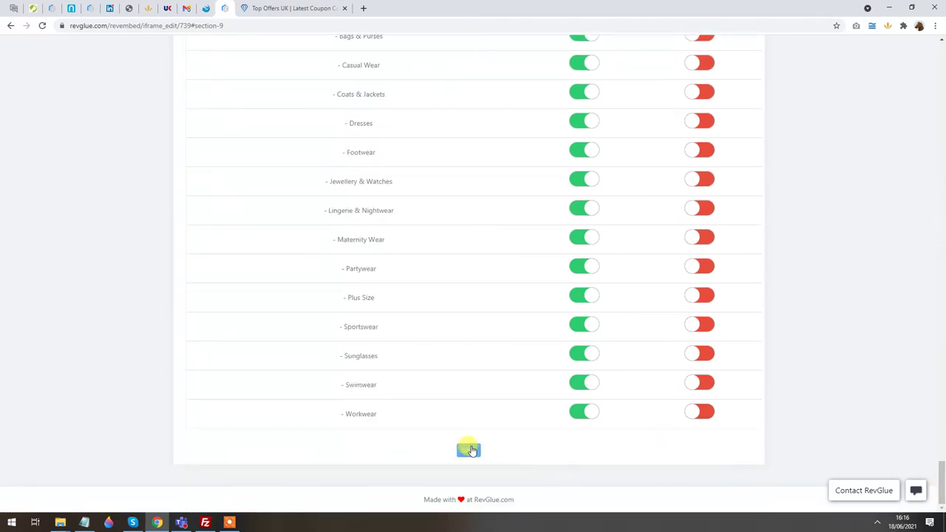
pyautogui.scroll(20, 838, 219)
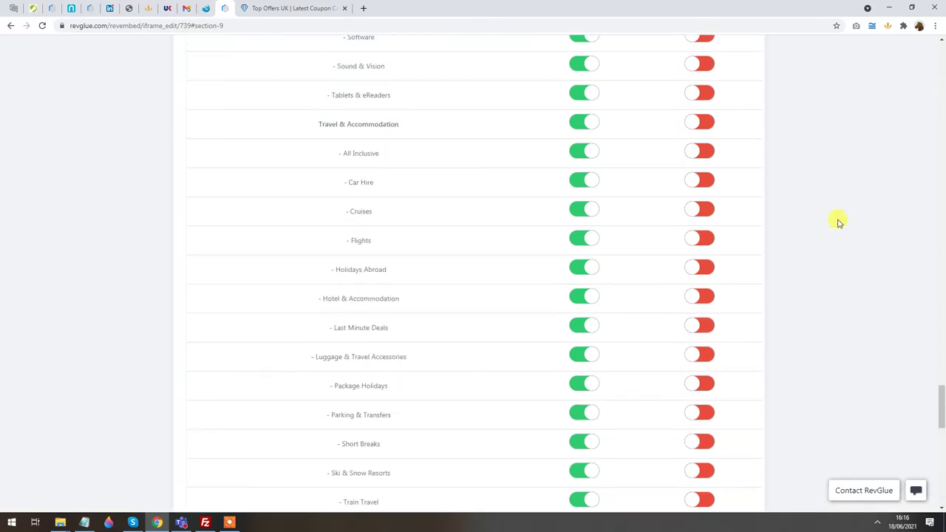
pyautogui.scroll(20, 703, 129)
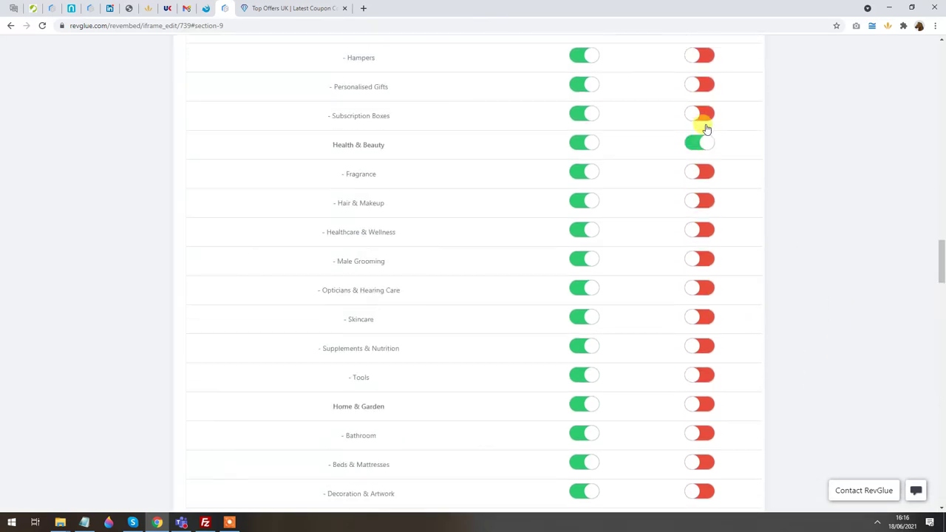
pyautogui.scroll(20, 706, 127)
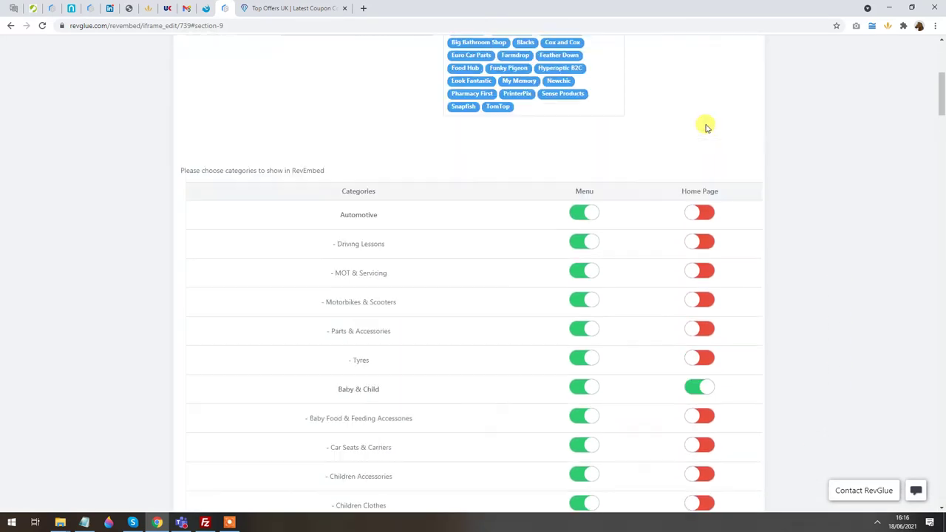
pyautogui.click(271, 8)
pyautogui.scroll(-4, 122, 273)
pyautogui.scroll(-2, 122, 274)
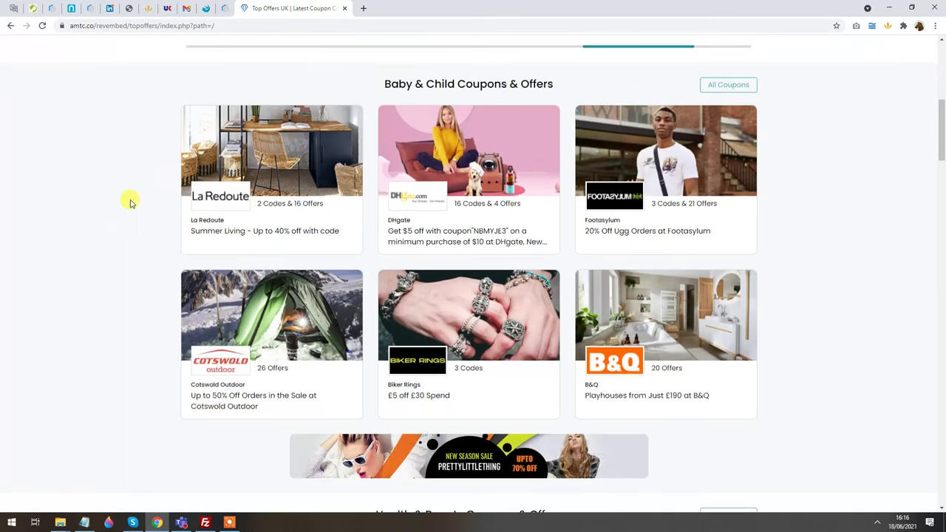
pyautogui.moveTo(386, 83); pyautogui.dragTo(589, 87)
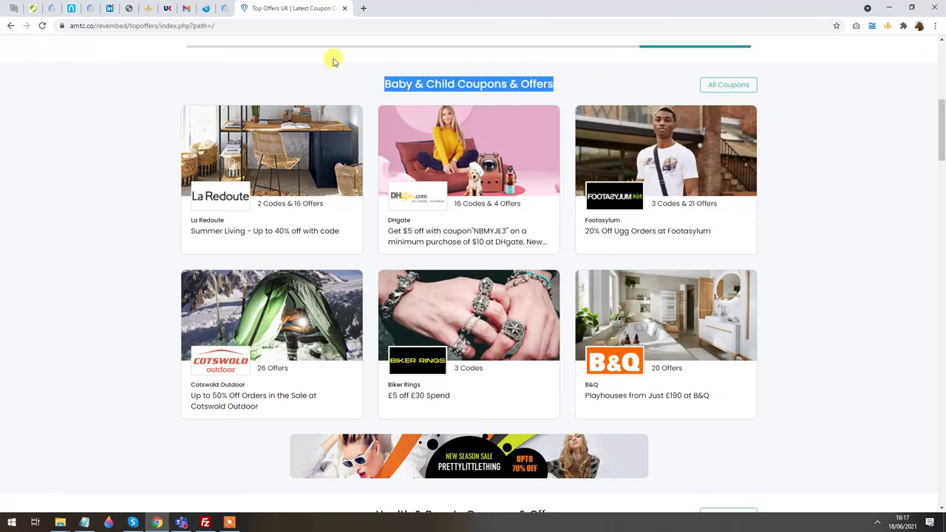
pyautogui.click(225, 8)
pyautogui.hotkey('ctrl', 'f')
# Find Travel & Accommodation via 'travel', switch its Home Page toggle on, and save the categories
pyautogui.write('travel')
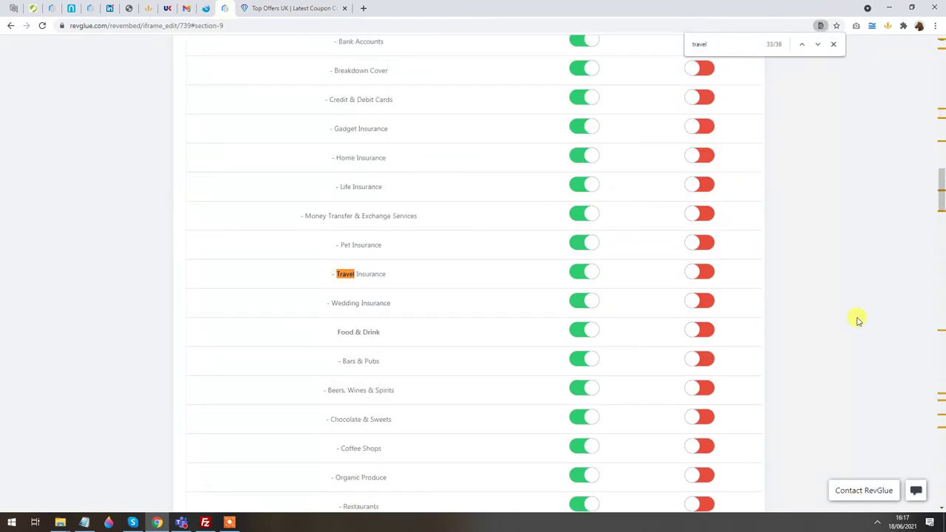
pyautogui.press('Return')
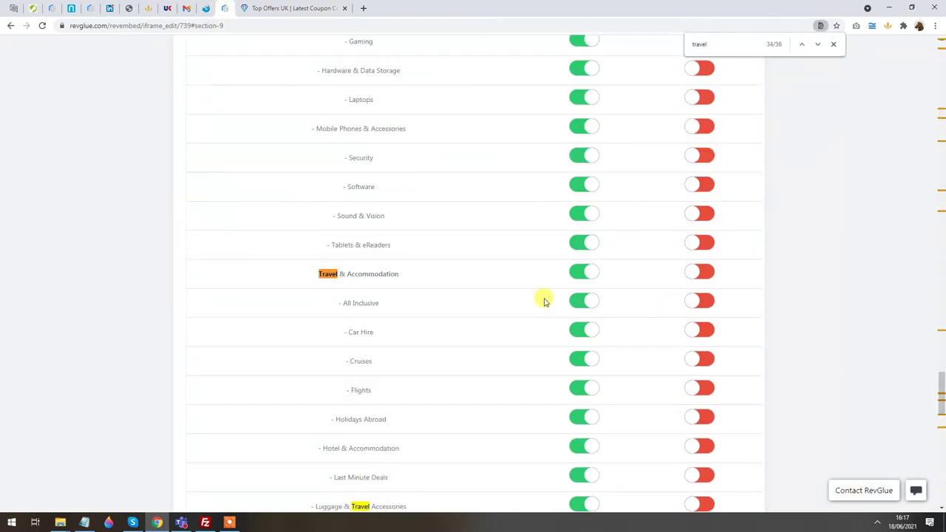
pyautogui.click(701, 274)
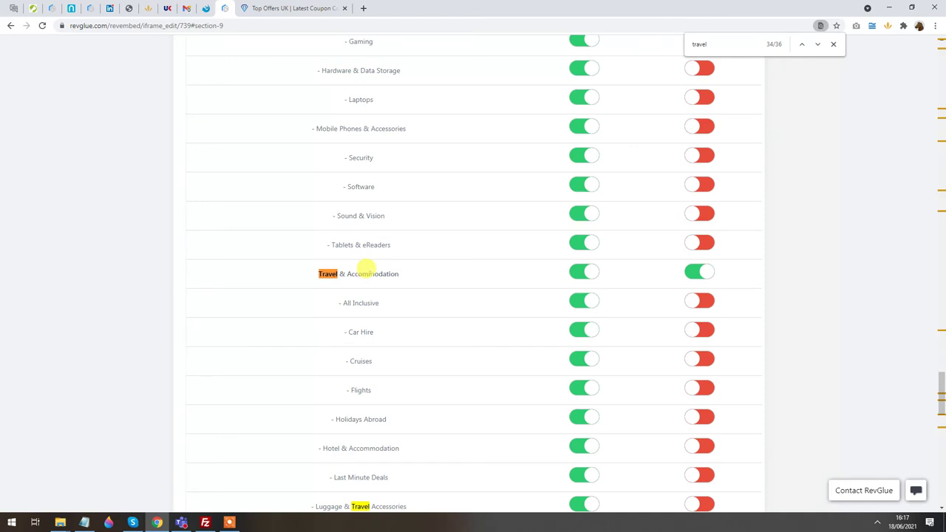
pyautogui.scroll(-12, 756, 279)
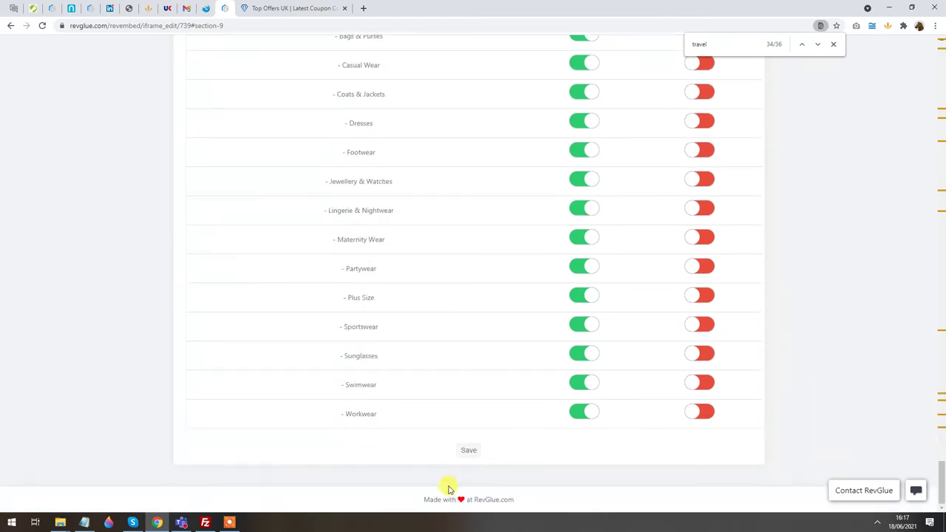
pyautogui.click(469, 450)
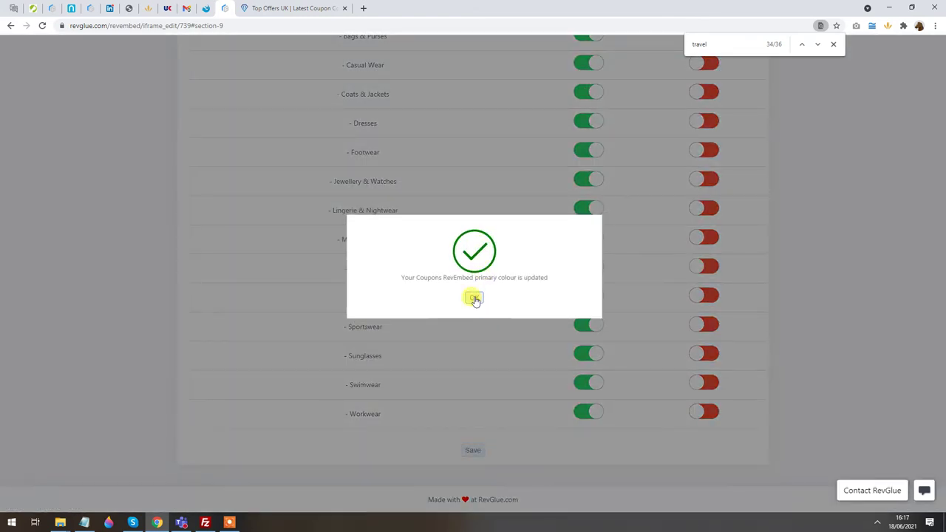
pyautogui.click(475, 301)
pyautogui.click(280, 9)
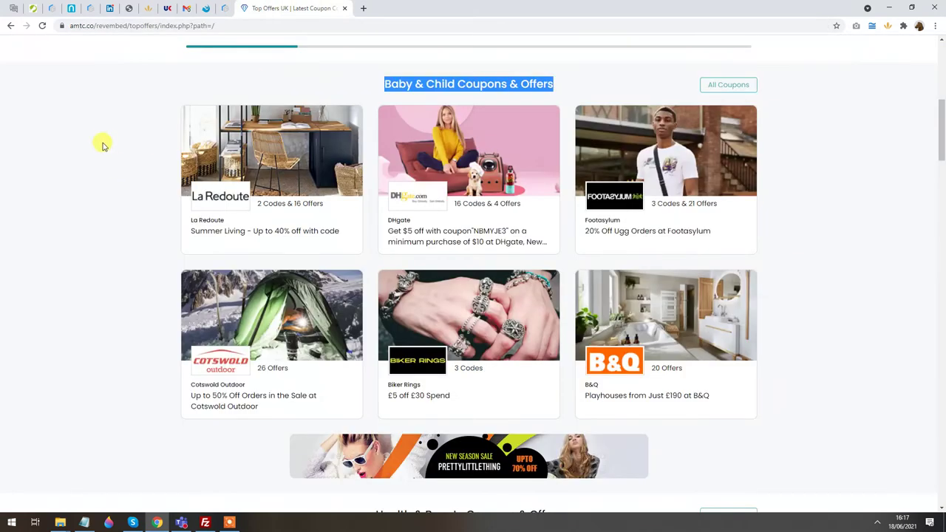
# Reload the coupon site and find the new Travel & Accommodation Coupons & Offers section
pyautogui.click(42, 25)
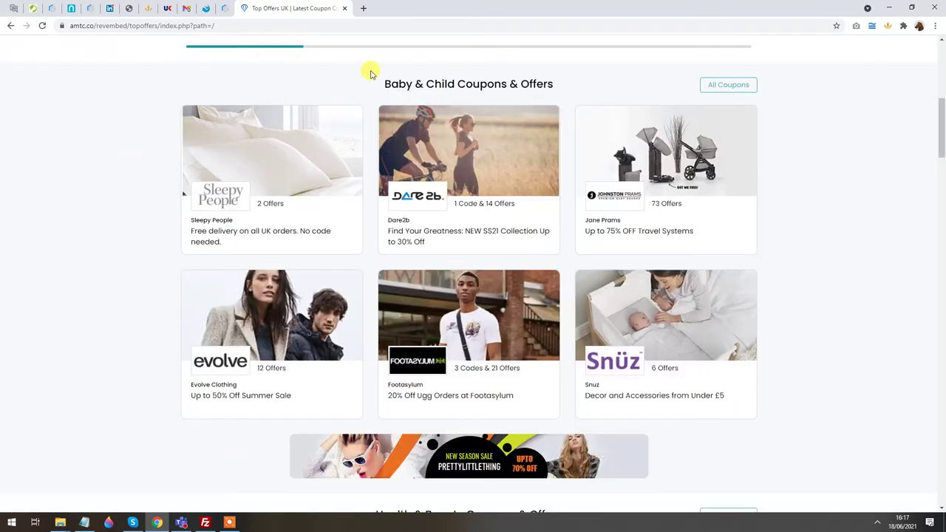
pyautogui.scroll(-5, 469, 189)
pyautogui.scroll(-5, 433, 163)
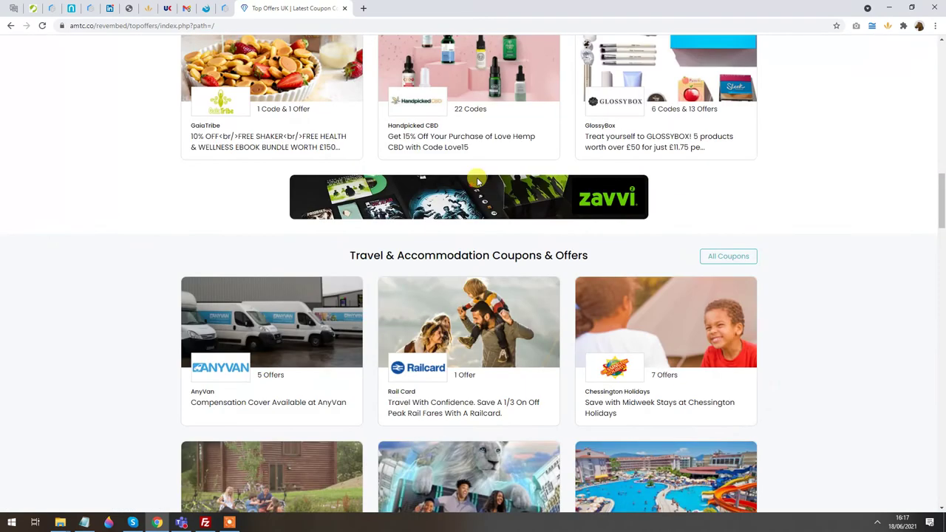
pyautogui.moveTo(436, 221); pyautogui.dragTo(516, 251)
pyautogui.scroll(-3, 443, 288)
pyautogui.scroll(1, 370, 289)
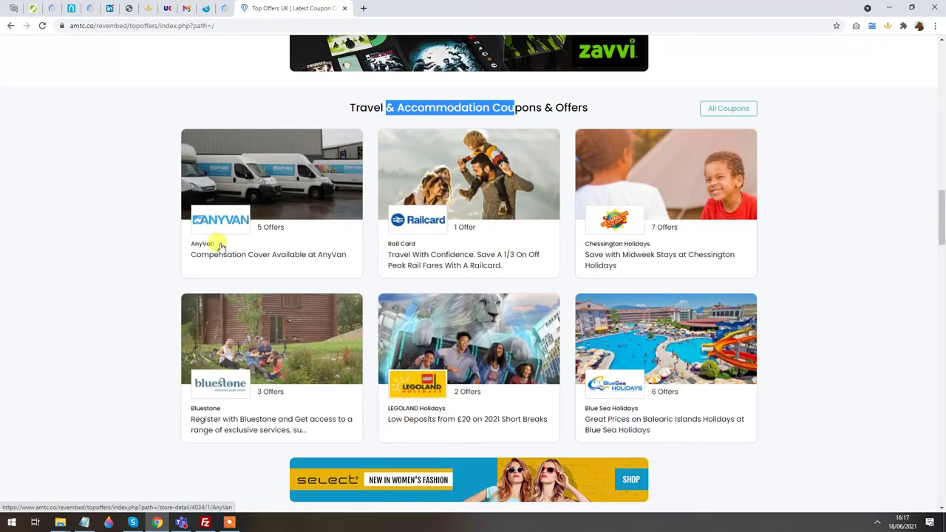
pyautogui.scroll(-2, 627, 305)
pyautogui.scroll(2, 626, 304)
pyautogui.click(569, 95)
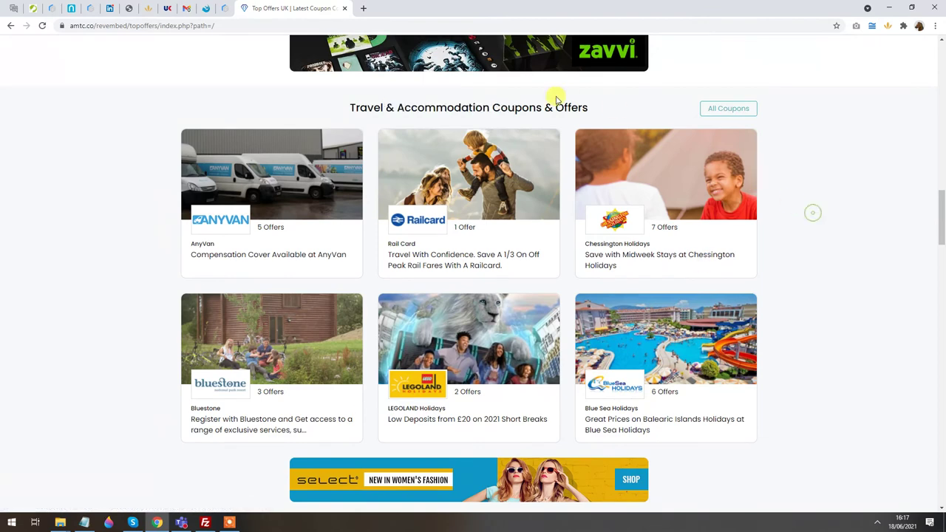
pyautogui.moveTo(347, 107); pyautogui.dragTo(596, 109)
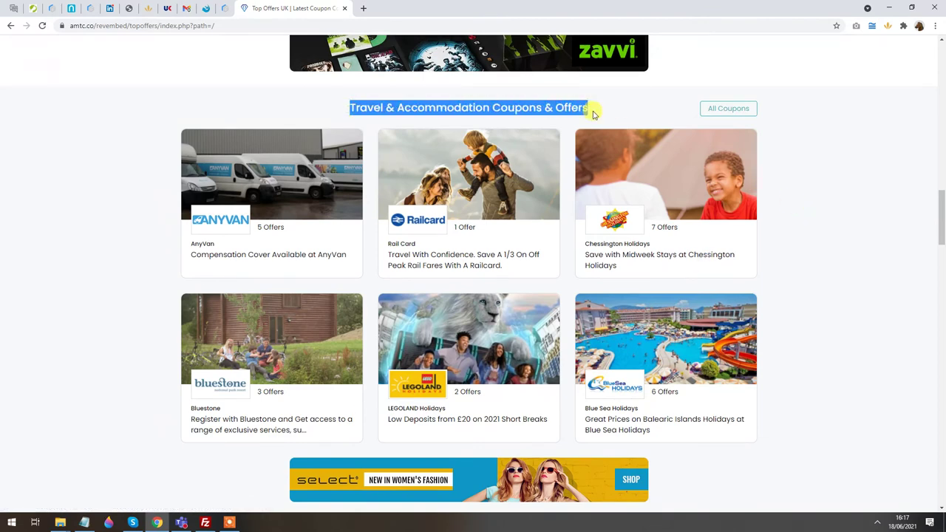
# Review the site's other category sections and daily offers, then return to RevGlue's category list
pyautogui.scroll(1, 798, 293)
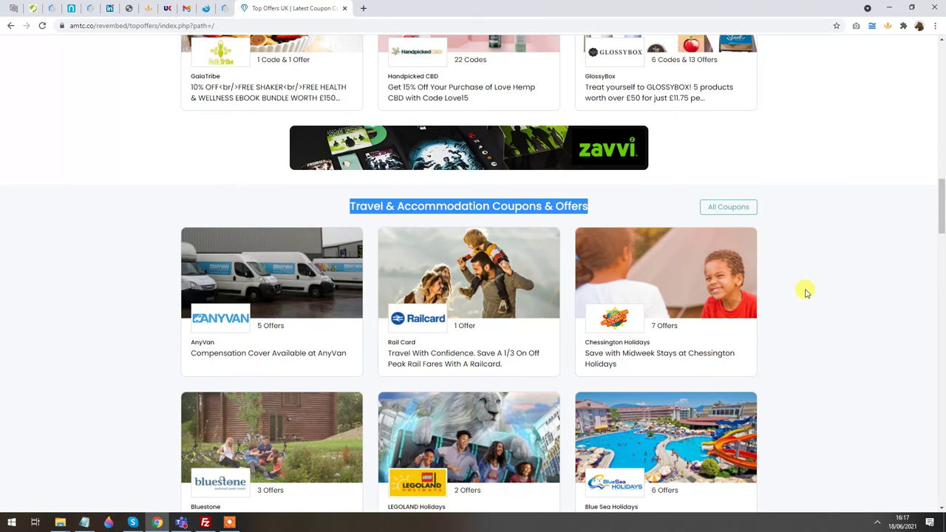
pyautogui.scroll(3, 806, 293)
pyautogui.scroll(4, 690, 228)
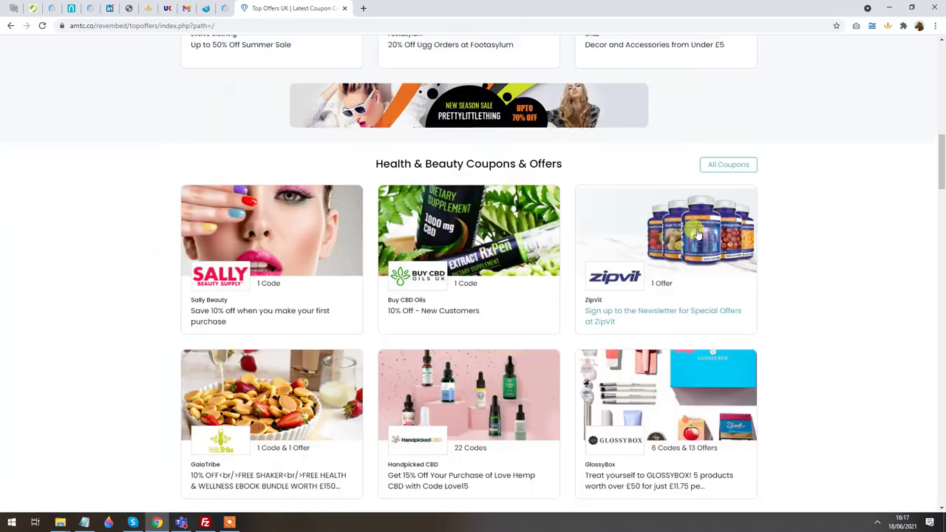
pyautogui.scroll(3, 510, 162)
pyautogui.scroll(-4, 547, 294)
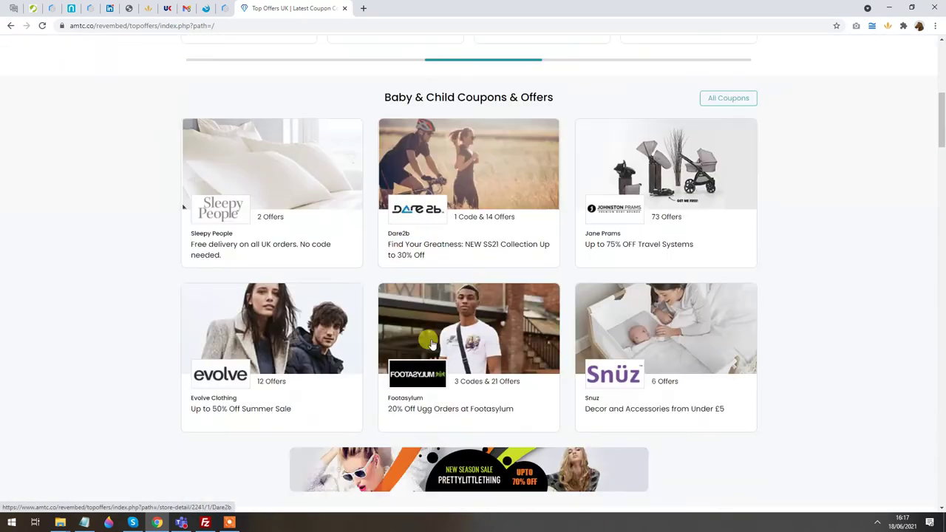
pyautogui.scroll(-10, 522, 302)
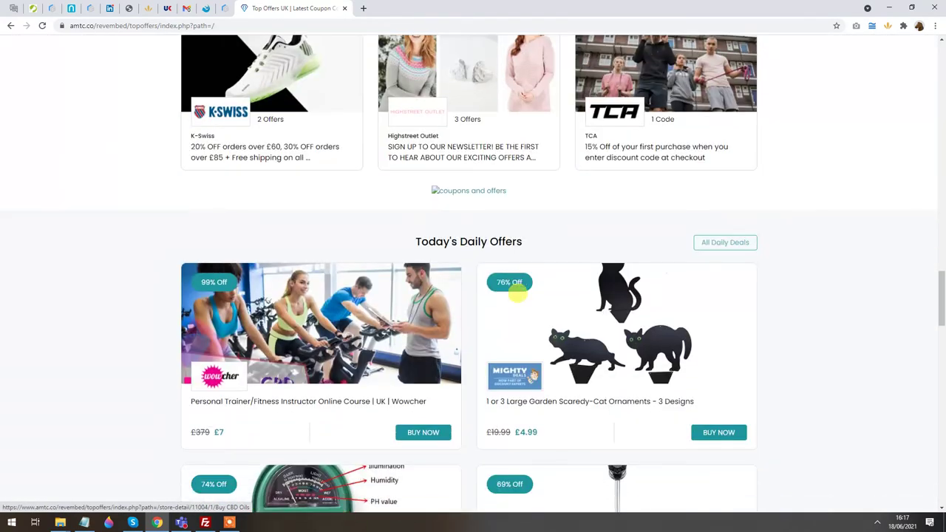
pyautogui.scroll(1, 517, 293)
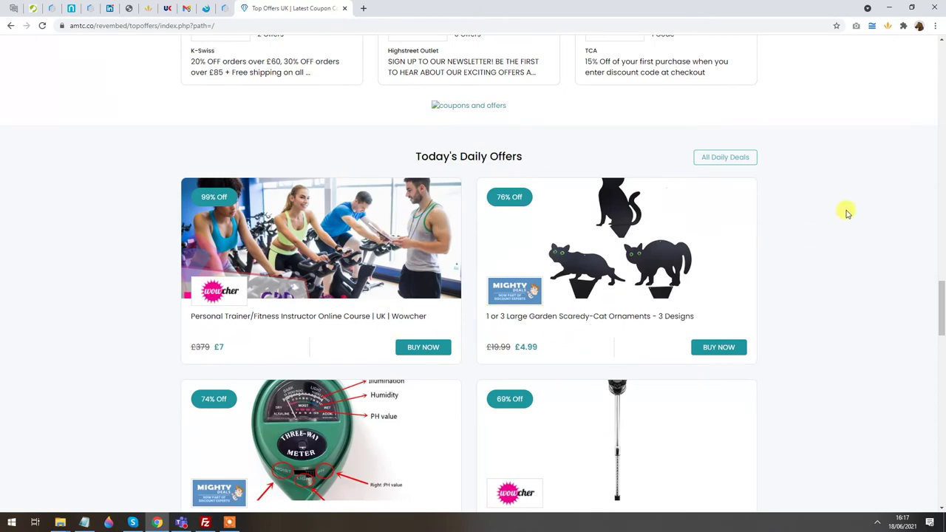
pyautogui.click(225, 8)
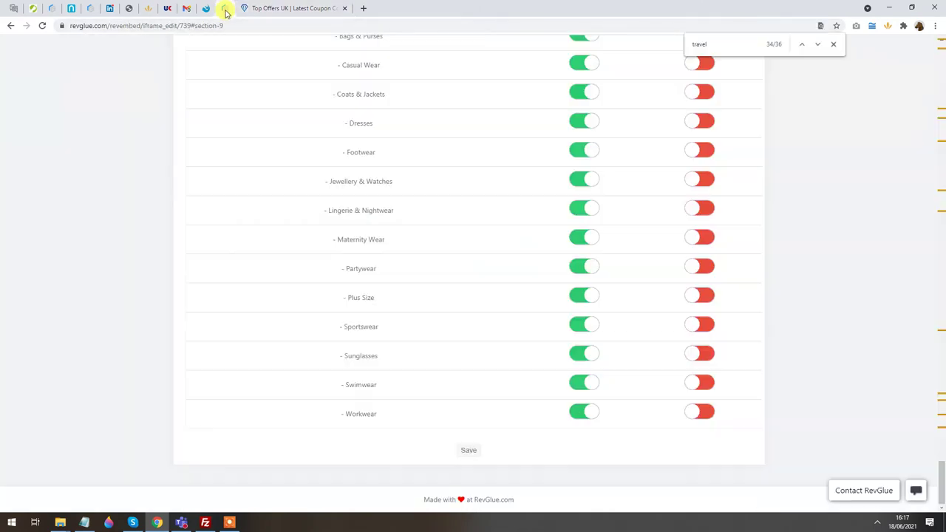
# Close the 'travel' find bar, open the API settings, and compare them with the live site
pyautogui.scroll(1, 724, 293)
pyautogui.scroll(15, 724, 293)
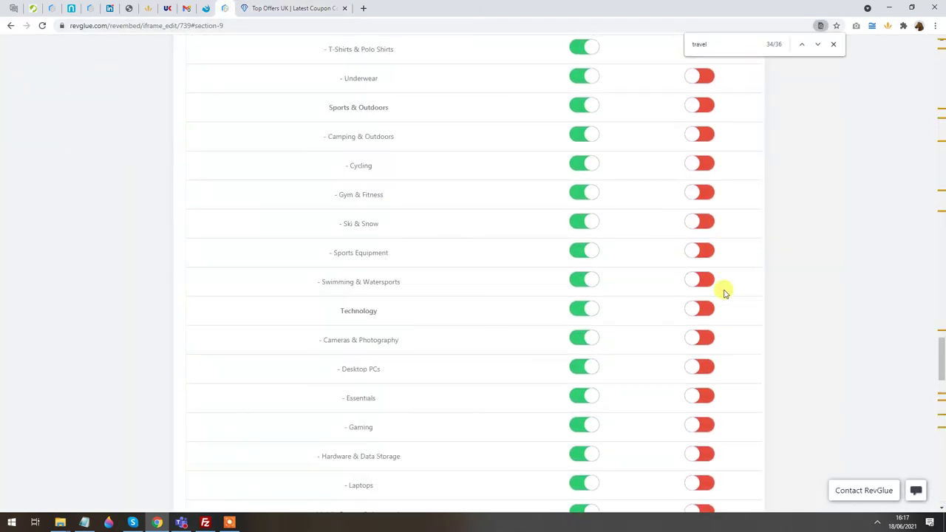
pyautogui.click(833, 44)
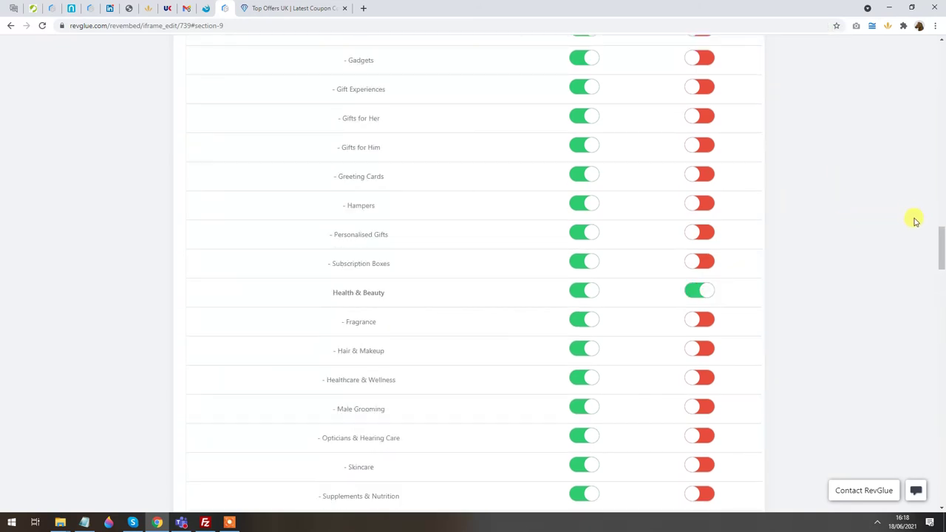
pyautogui.moveTo(939, 239); pyautogui.dragTo(932, 46)
pyautogui.click(527, 132)
pyautogui.scroll(-1, 828, 261)
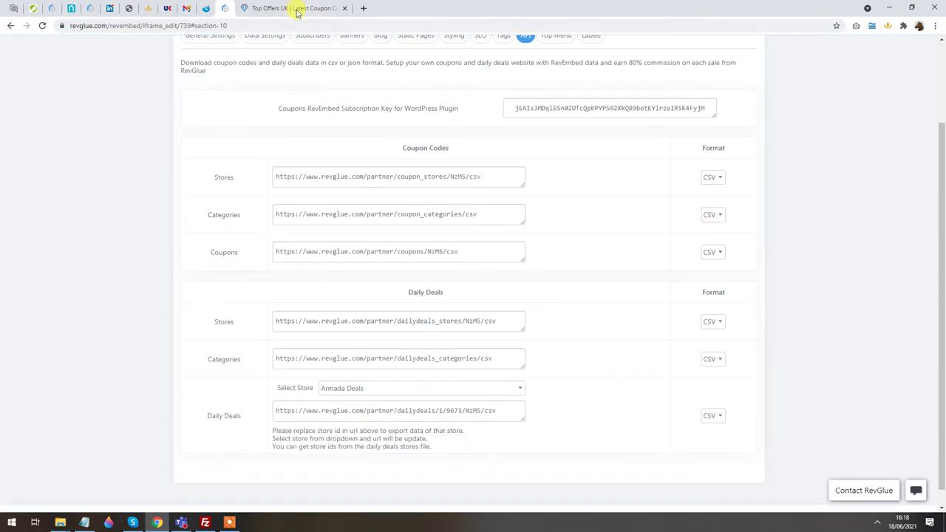
pyautogui.click(296, 8)
pyautogui.moveTo(941, 294); pyautogui.dragTo(941, 44)
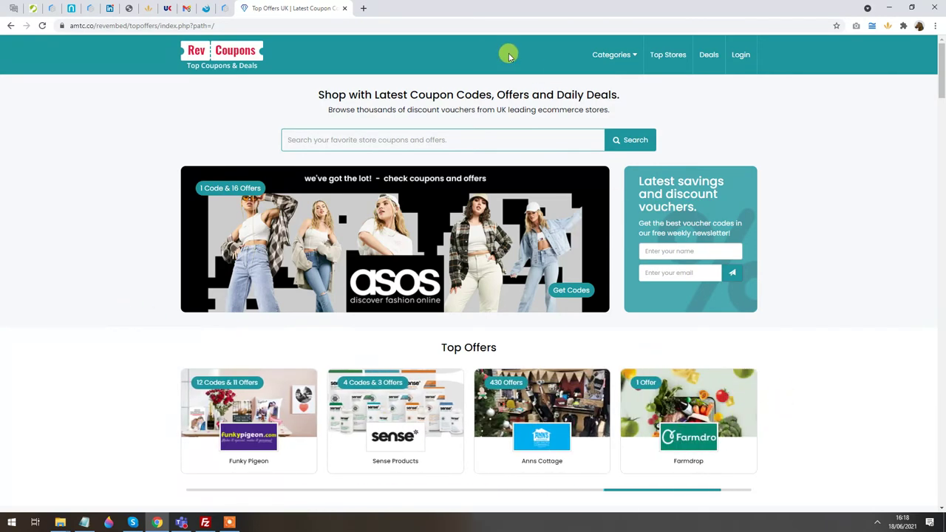
pyautogui.click(222, 8)
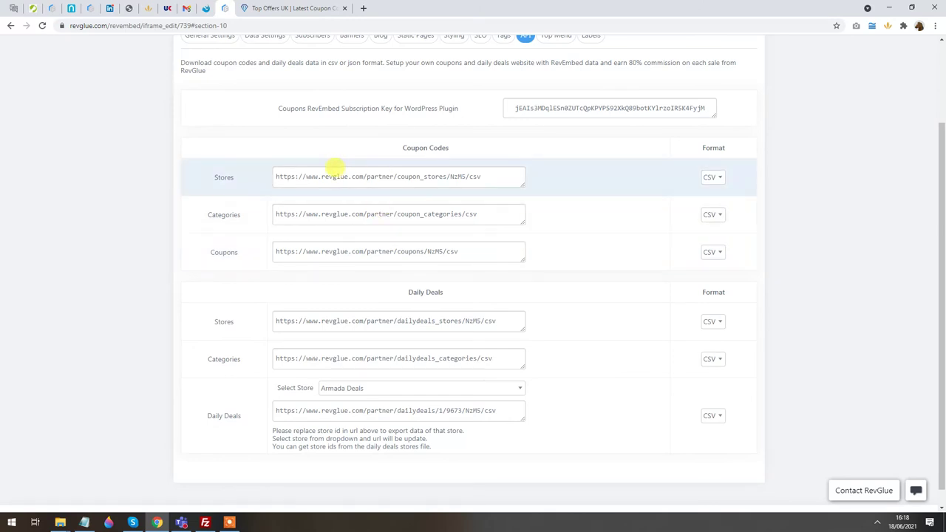
# Inspect the coupon and daily-deals feed URLs, keeping Armada Deals as store and CSV format
pyautogui.click(332, 176)
pyautogui.click(345, 212)
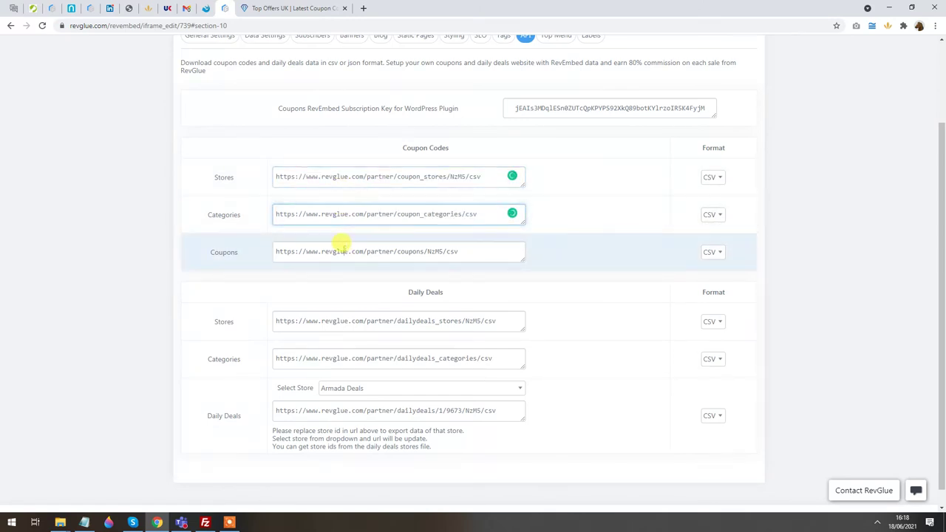
pyautogui.click(342, 248)
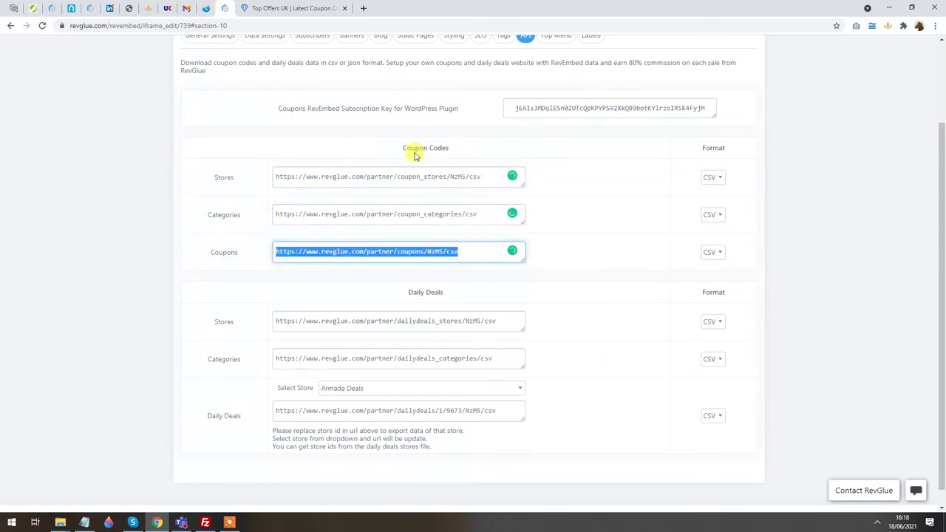
pyautogui.click(376, 319)
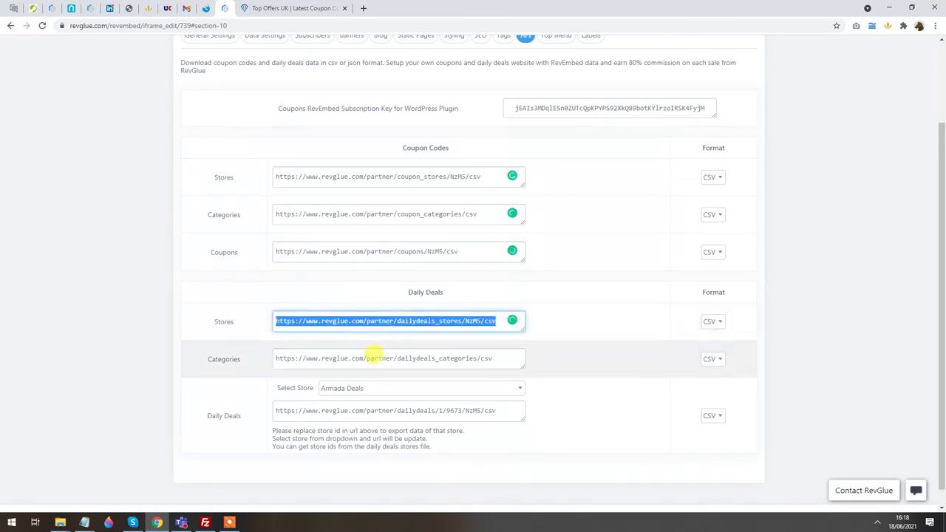
pyautogui.click(376, 358)
pyautogui.click(350, 410)
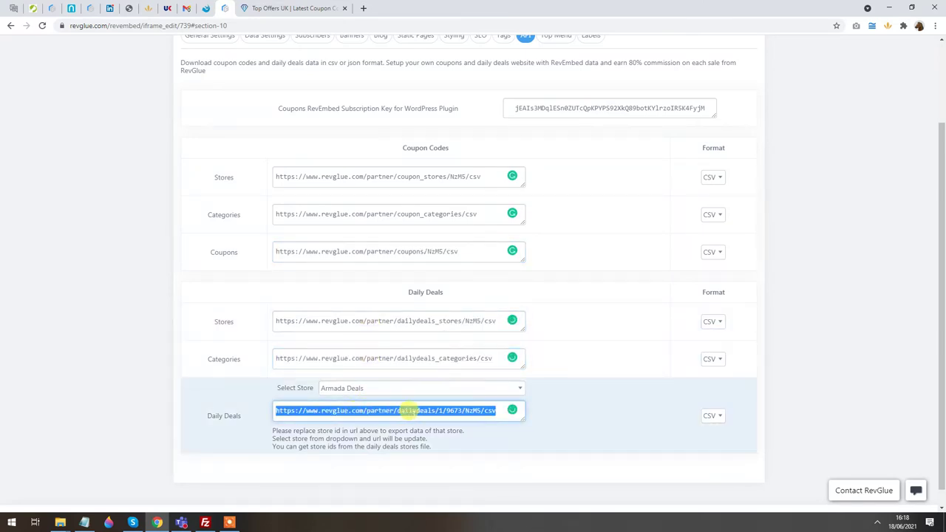
pyautogui.click(357, 389)
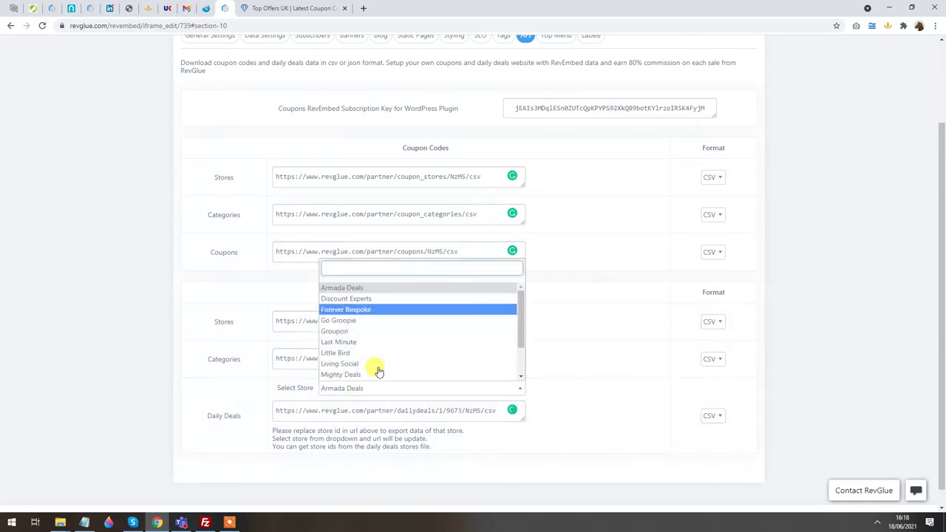
pyautogui.click(785, 397)
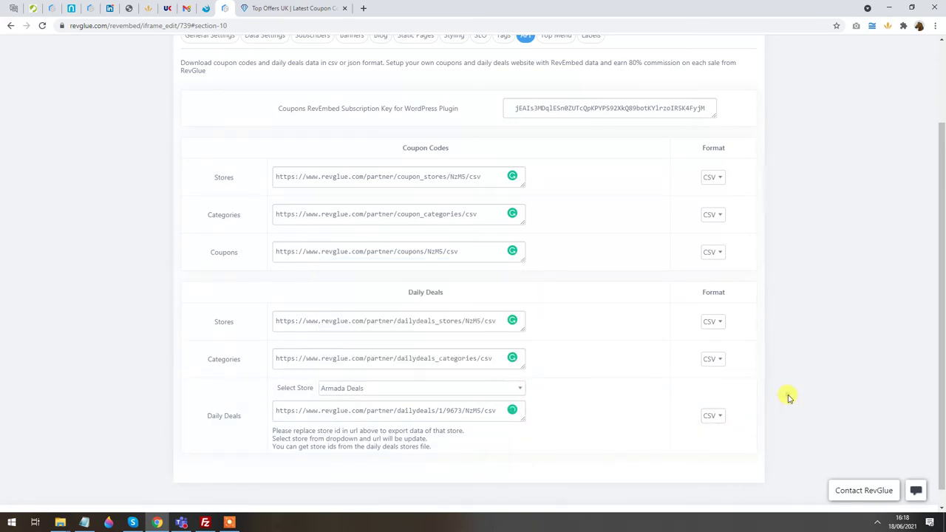
pyautogui.click(714, 327)
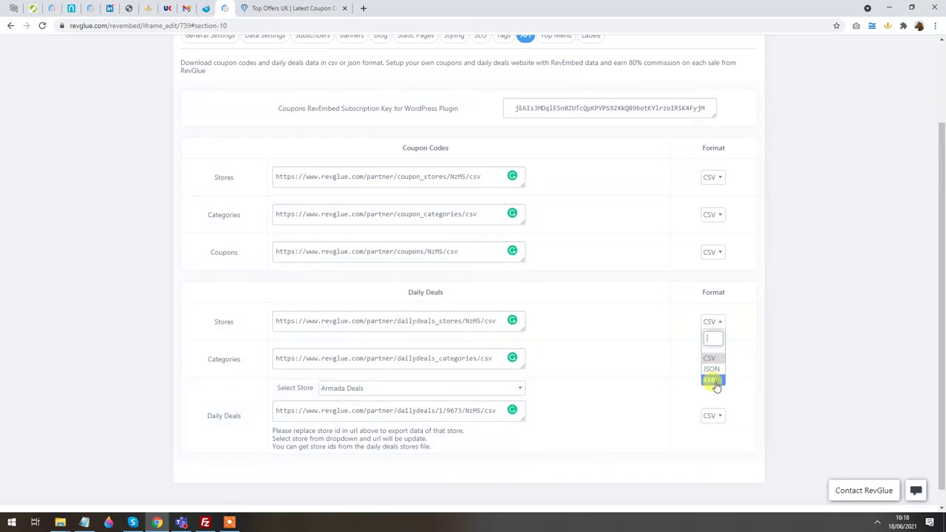
pyautogui.click(797, 358)
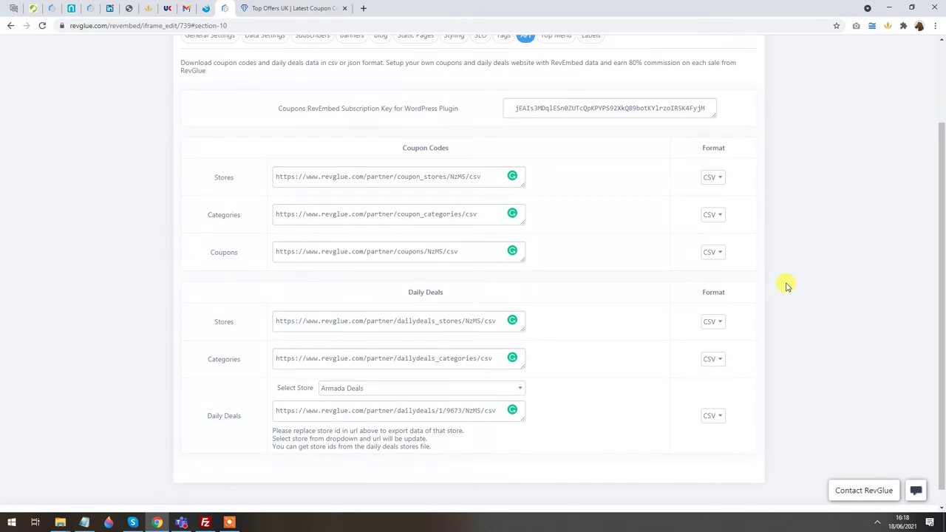
pyautogui.scroll(2, 787, 286)
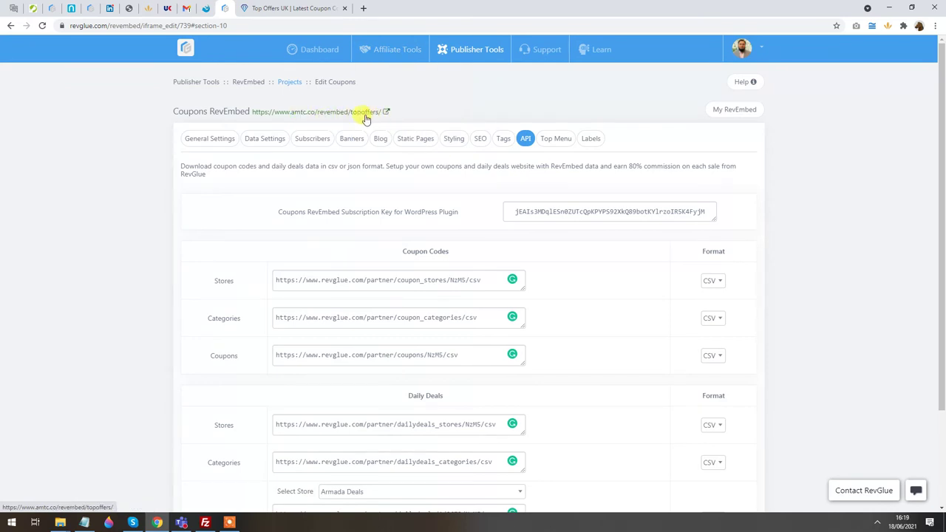
pyautogui.scroll(-2, 833, 295)
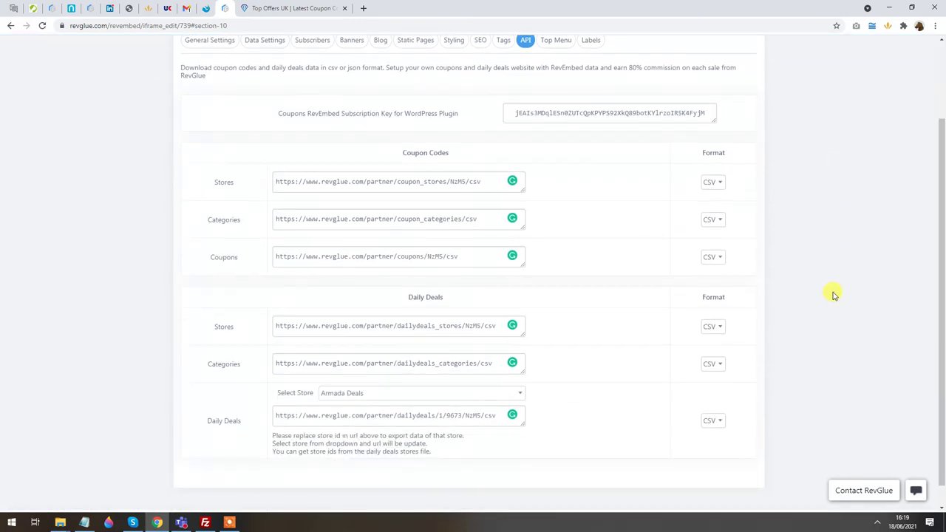
pyautogui.scroll(1, 813, 281)
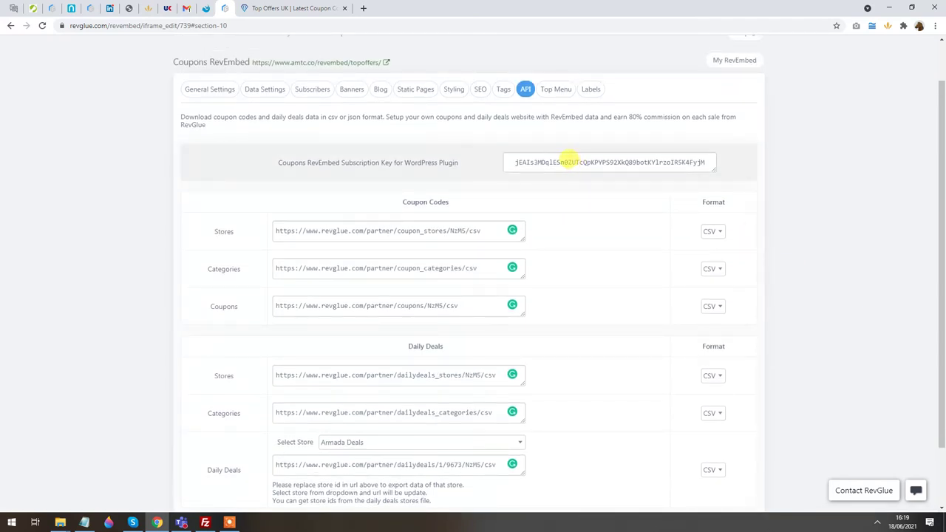
pyautogui.scroll(1, 214, 124)
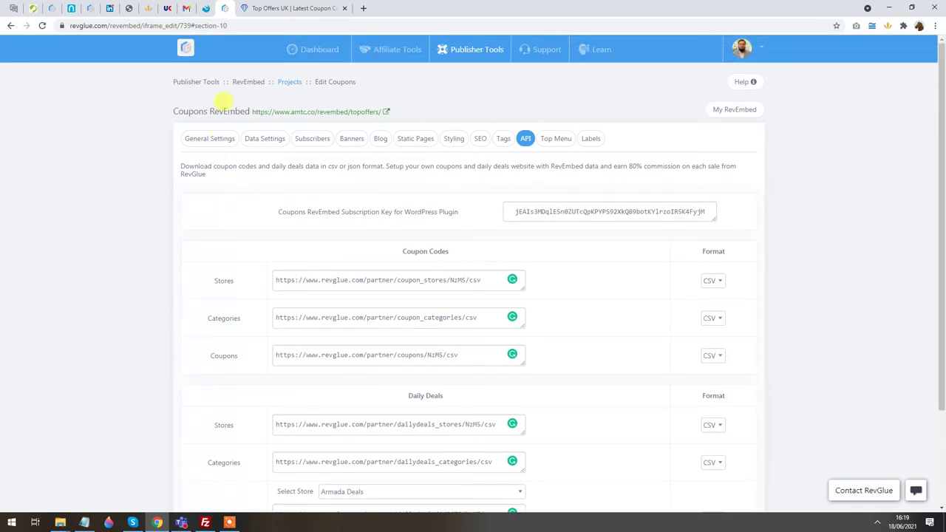
pyautogui.moveTo(385, 74)
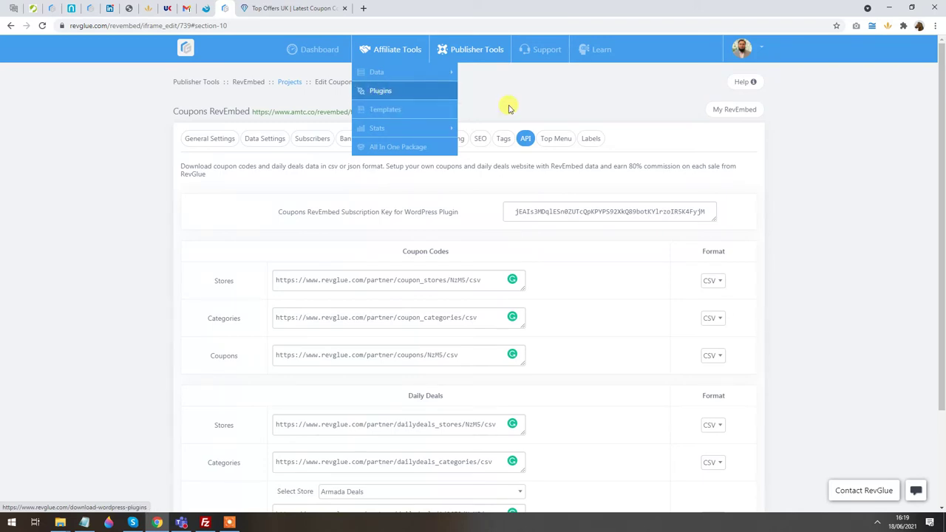
pyautogui.scroll(-1, 813, 222)
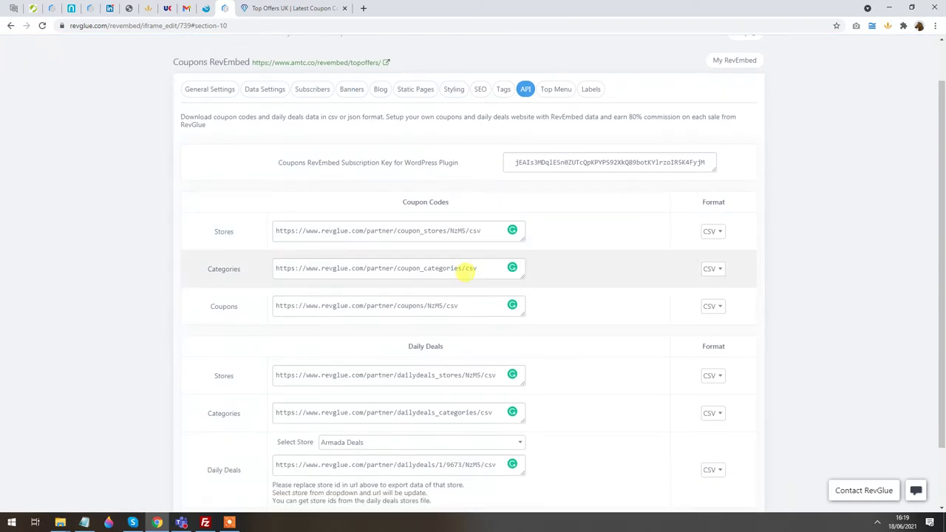
pyautogui.click(531, 163)
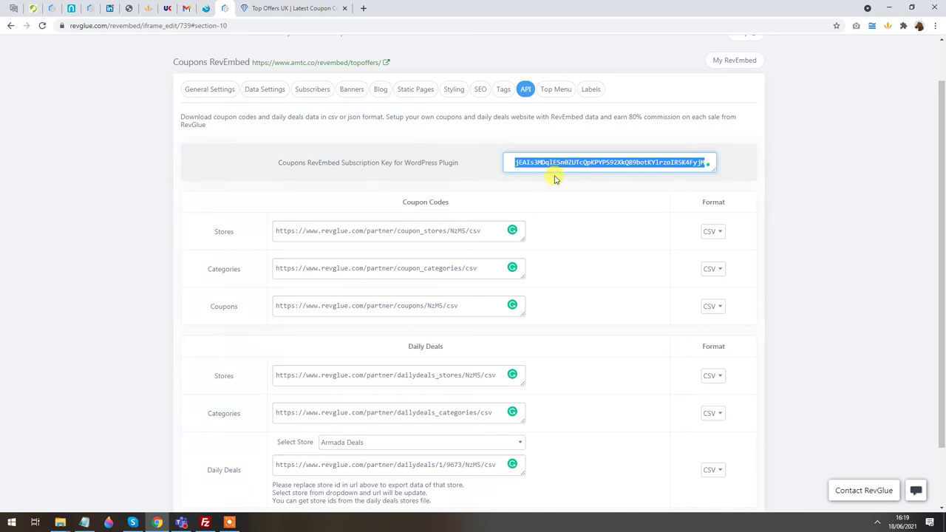
pyautogui.scroll(1, 559, 198)
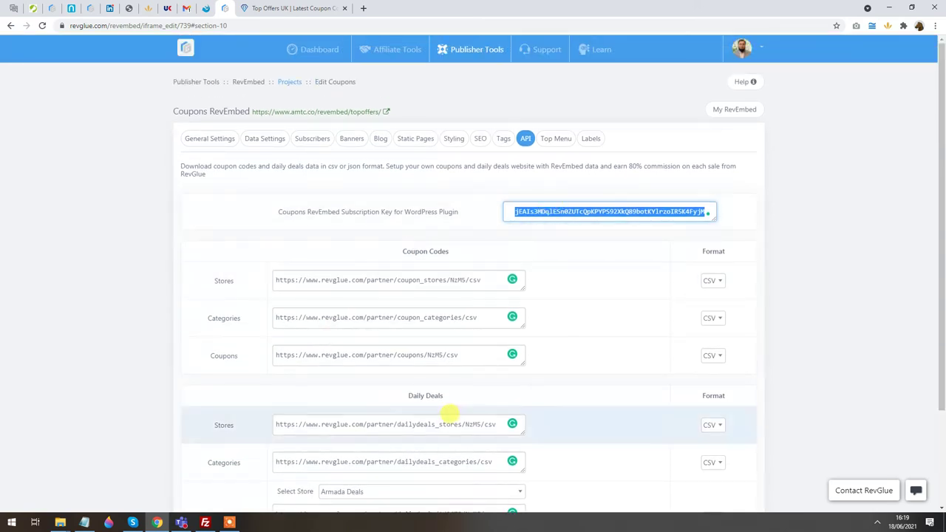
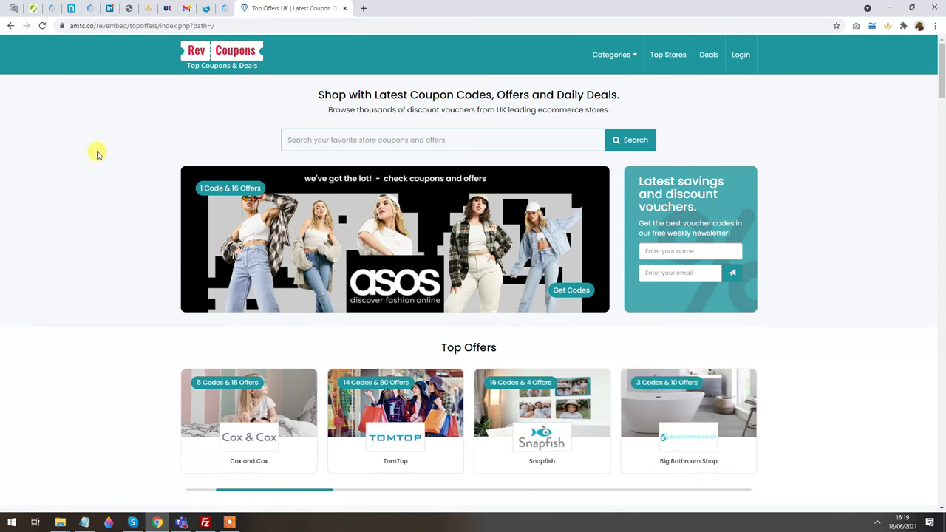
pyautogui.moveTo(609, 65)
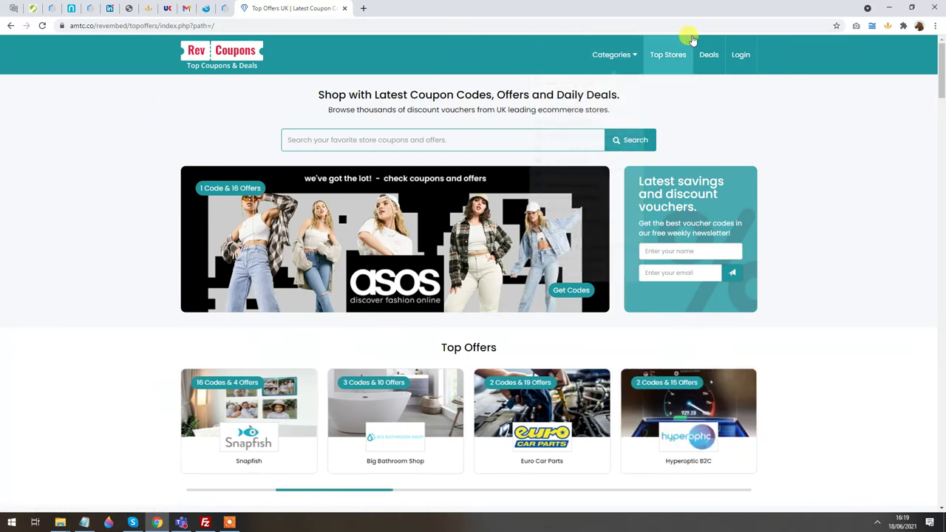
pyautogui.click(228, 9)
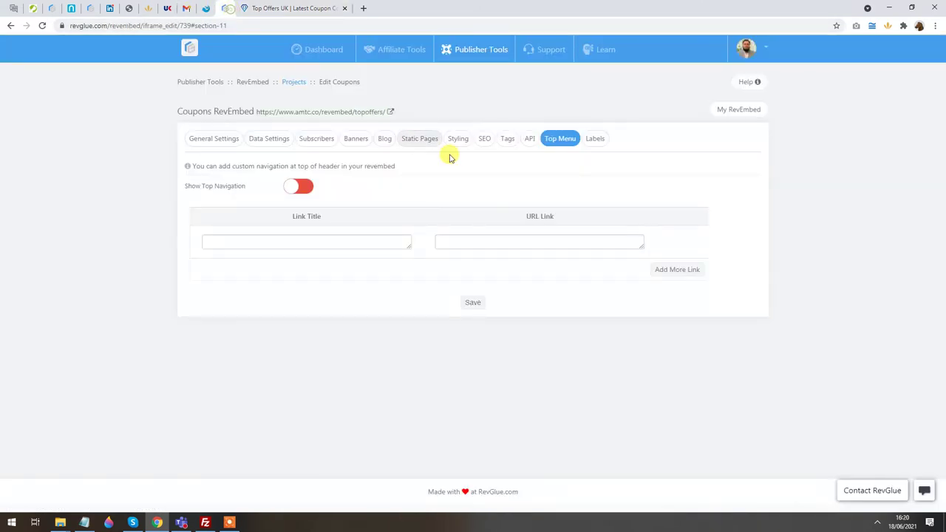
pyautogui.click(303, 186)
pyautogui.click(339, 244)
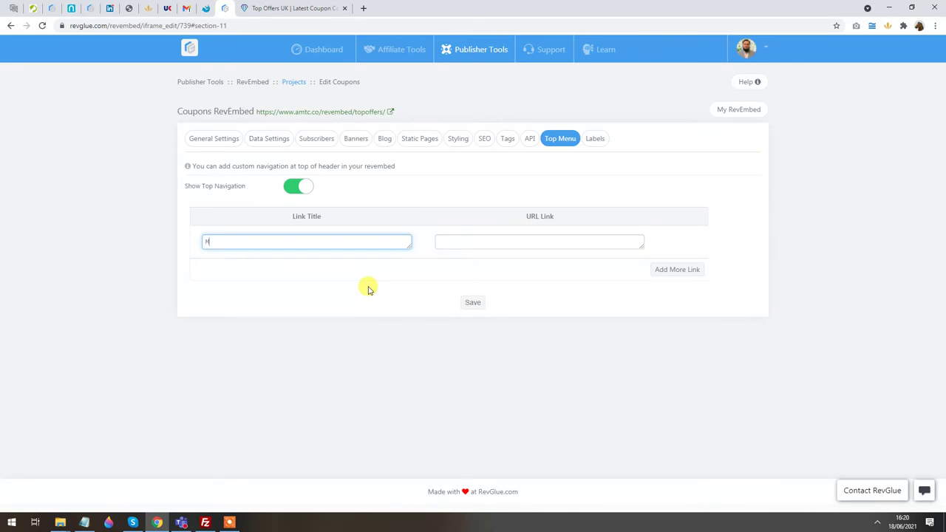
pyautogui.write('Mobile Comparison')
pyautogui.press('Tab')
pyautogui.write('w')
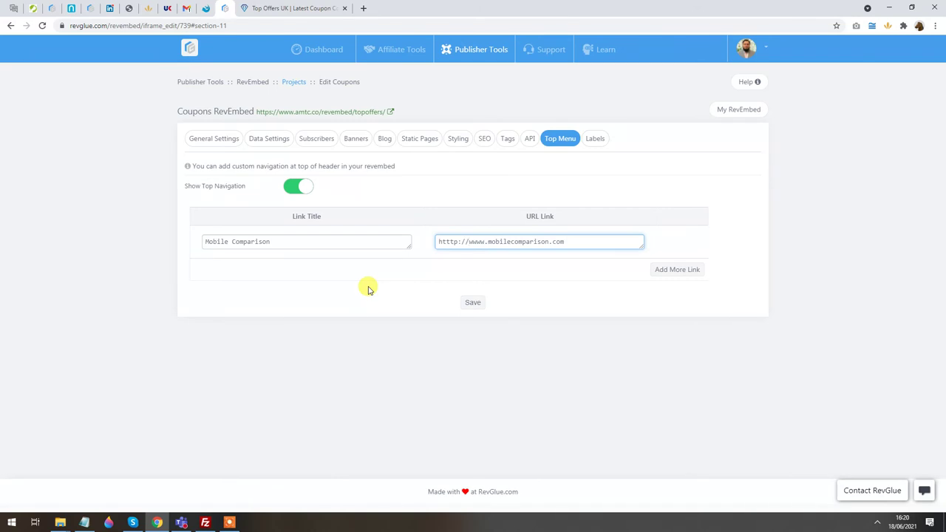
pyautogui.click(472, 304)
pyautogui.click(470, 297)
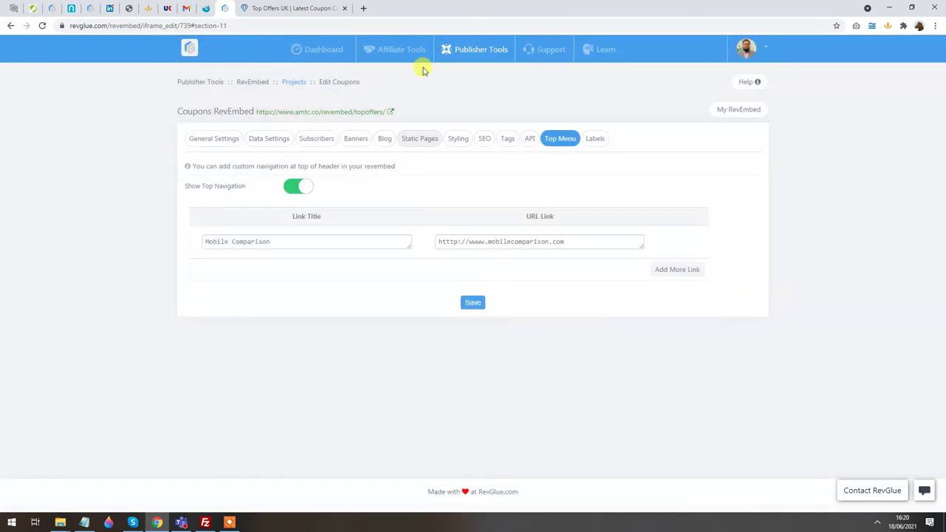
pyautogui.click(295, 8)
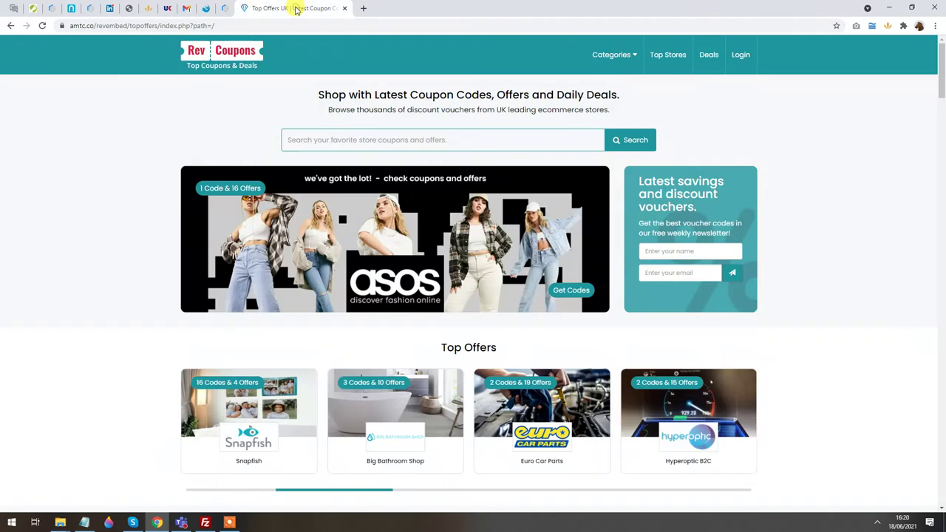
# Reload Rev Coupons, check the Mobile Comparison bar above the header, then return to RevGlue
pyautogui.click(42, 25)
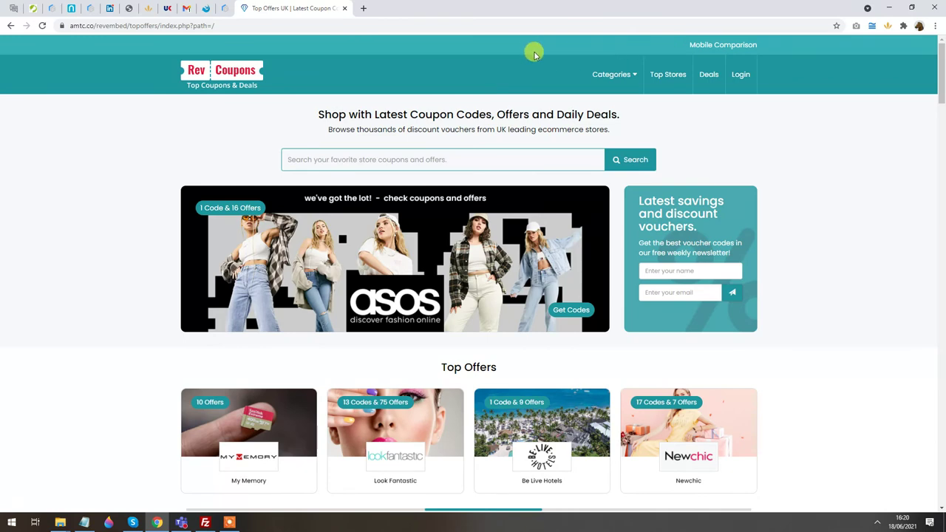
pyautogui.scroll(-3, 117, 232)
pyautogui.scroll(3, 99, 249)
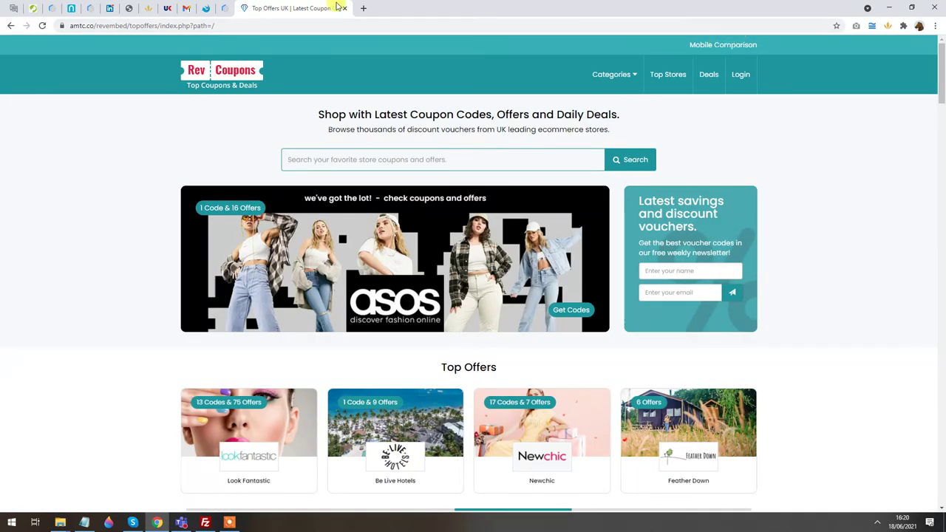
pyautogui.click(224, 8)
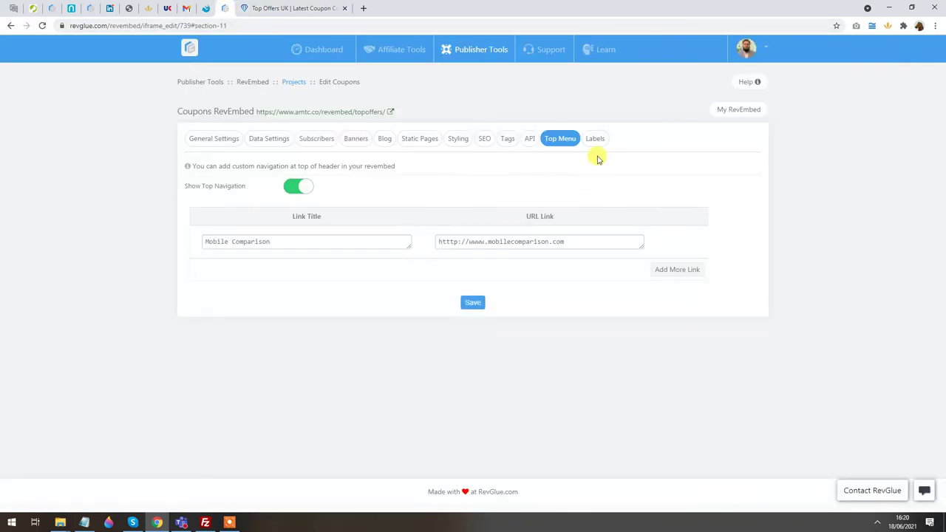
# Inspect the Labels fields: homepage title, title description and newsletter banner text
pyautogui.click(594, 140)
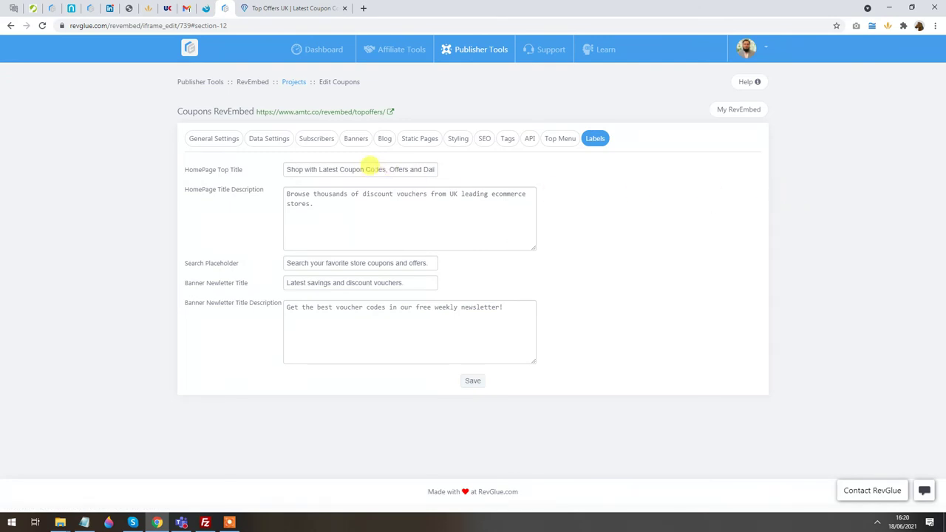
pyautogui.tripleClick(301, 169)
pyautogui.moveTo(320, 205); pyautogui.dragTo(245, 183)
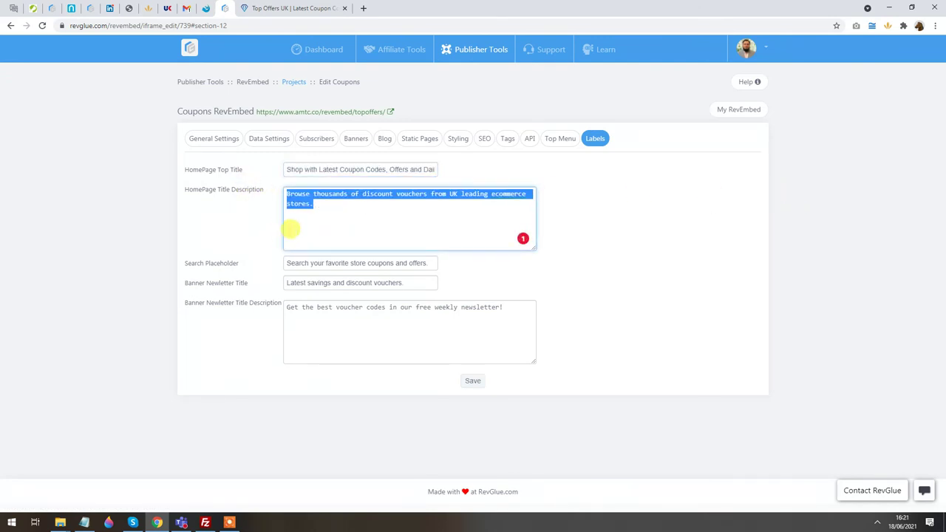
pyautogui.click(343, 323)
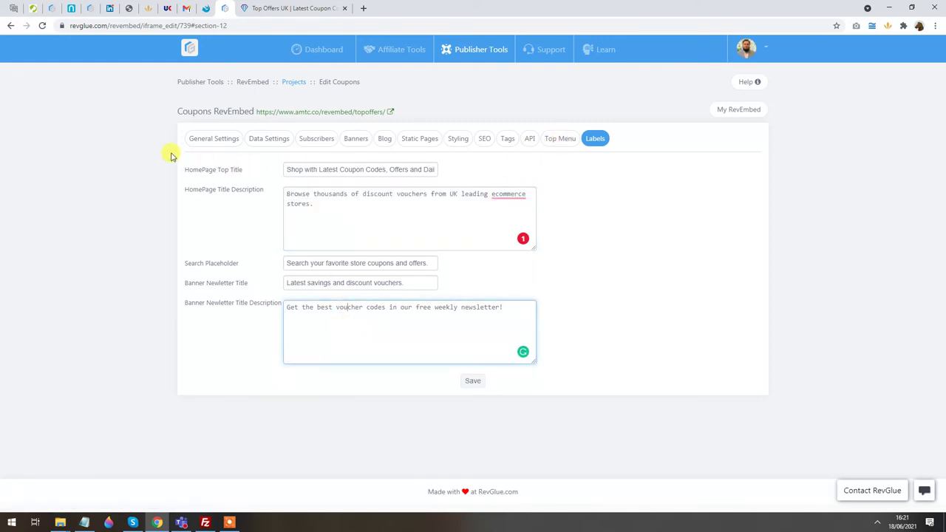
# Browse the Data, Subscribers, Banners, Blog, Pages, Theme, SEO, Tags and API sections, ending on General Settings
pyautogui.click(212, 139)
pyautogui.click(274, 143)
pyautogui.click(309, 142)
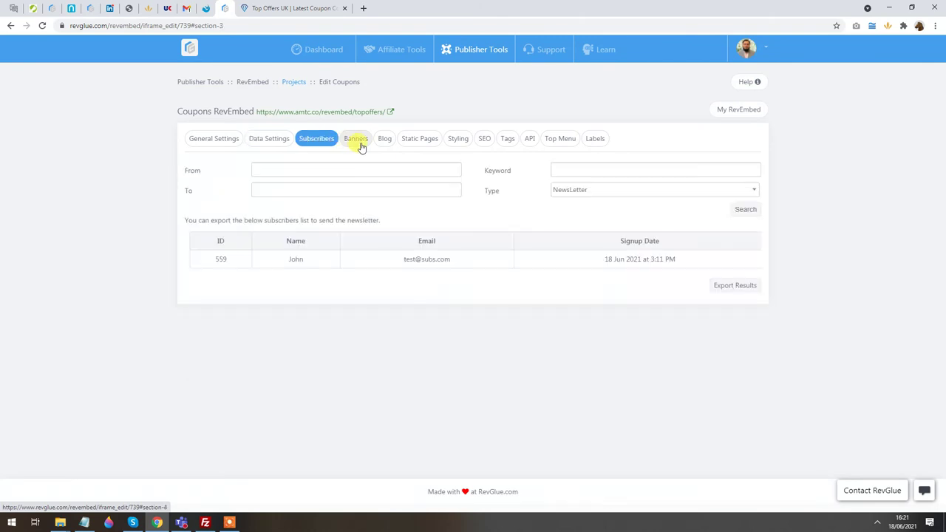
pyautogui.click(358, 143)
pyautogui.click(382, 141)
pyautogui.click(411, 142)
pyautogui.click(456, 141)
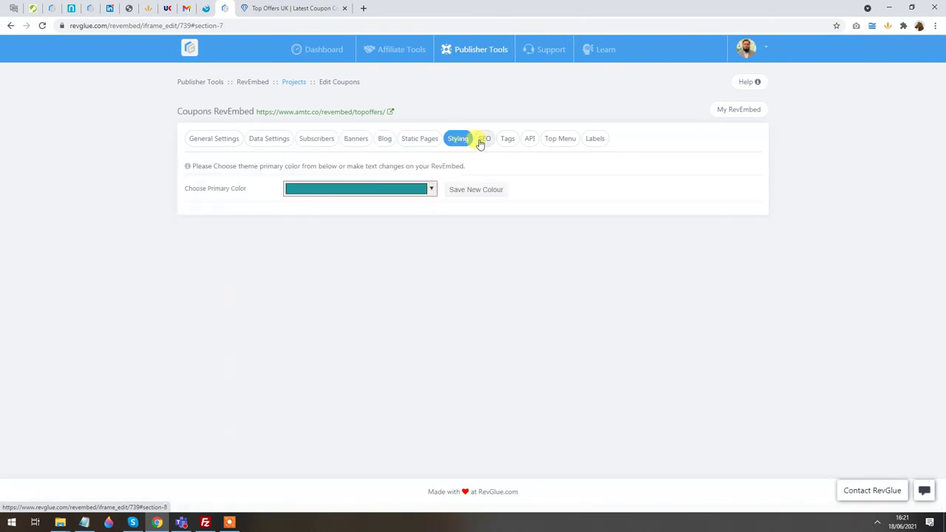
pyautogui.click(484, 141)
pyautogui.click(507, 141)
pyautogui.click(590, 139)
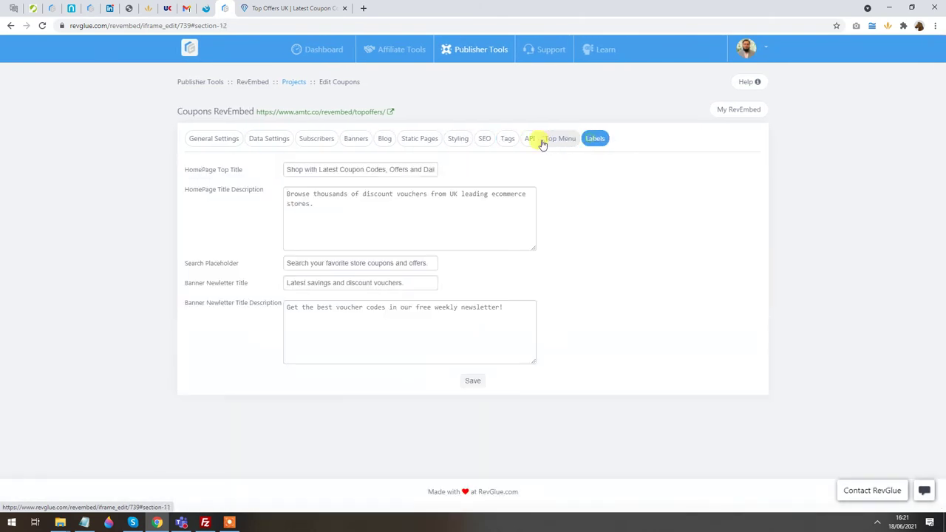
pyautogui.click(526, 140)
pyautogui.click(559, 141)
pyautogui.click(591, 140)
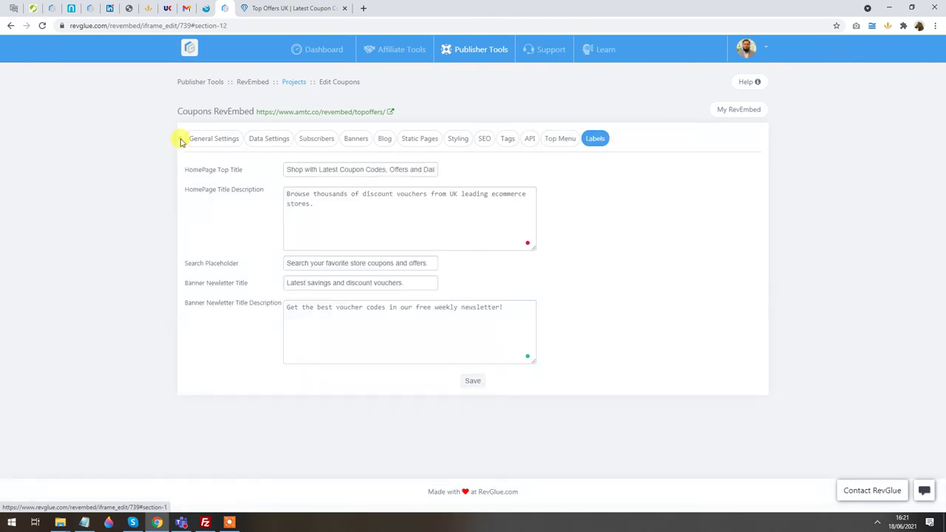
pyautogui.click(191, 142)
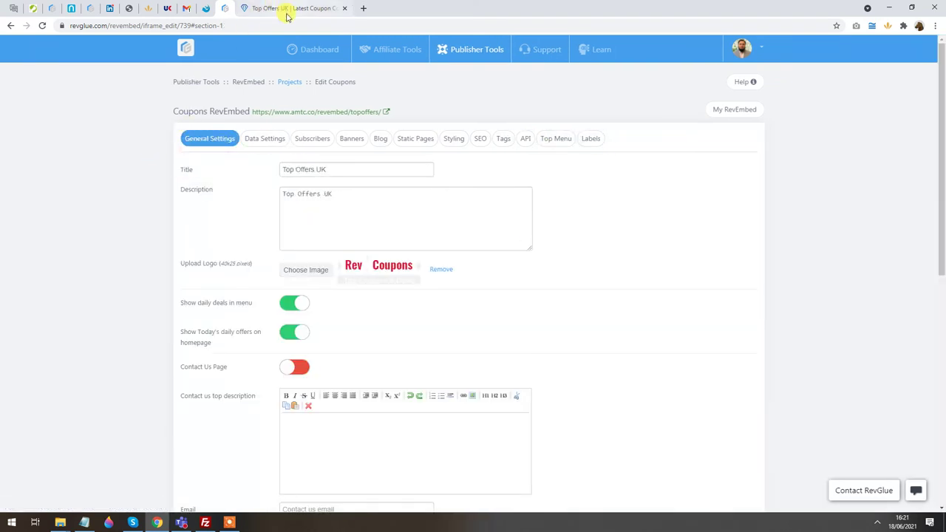
# Open the Funky Pigeon store page on the live Rev Coupons site
pyautogui.click(285, 11)
pyautogui.scroll(-3, 833, 311)
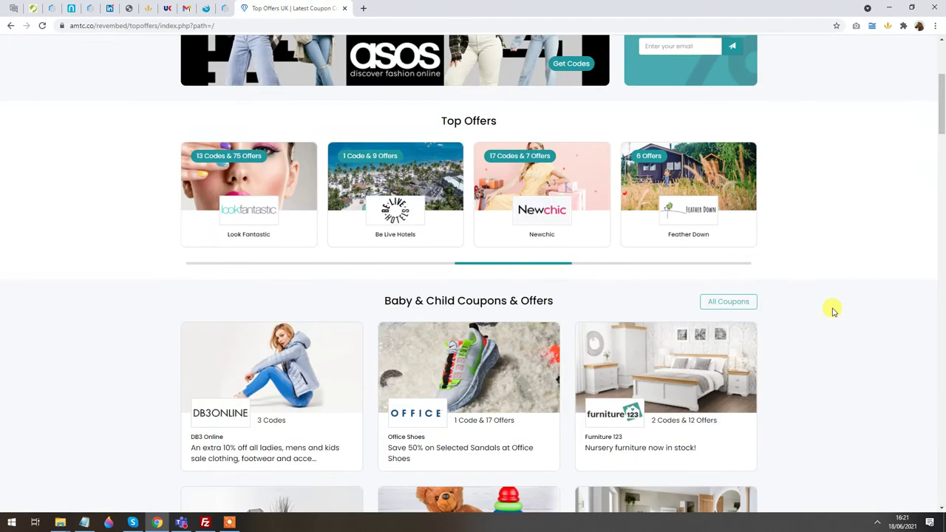
pyautogui.scroll(3, 832, 311)
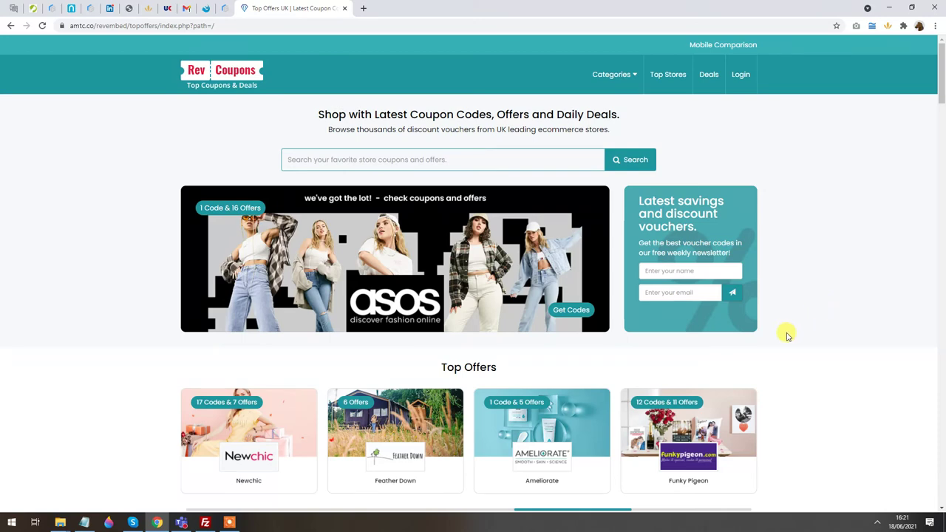
pyautogui.click(537, 460)
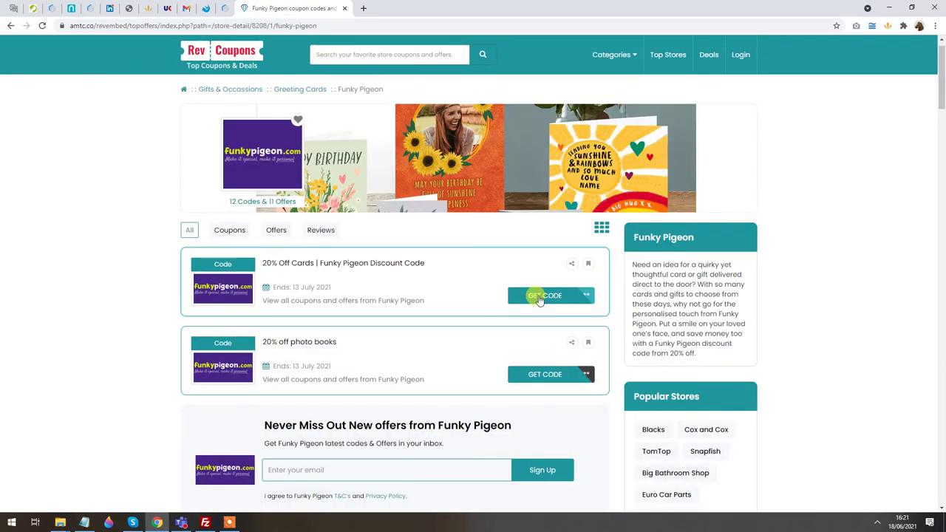
# Reveal the BLOG20 20% Off Cards code, view the funkypigeon.com tab, then return to RevGlue
pyautogui.click(544, 295)
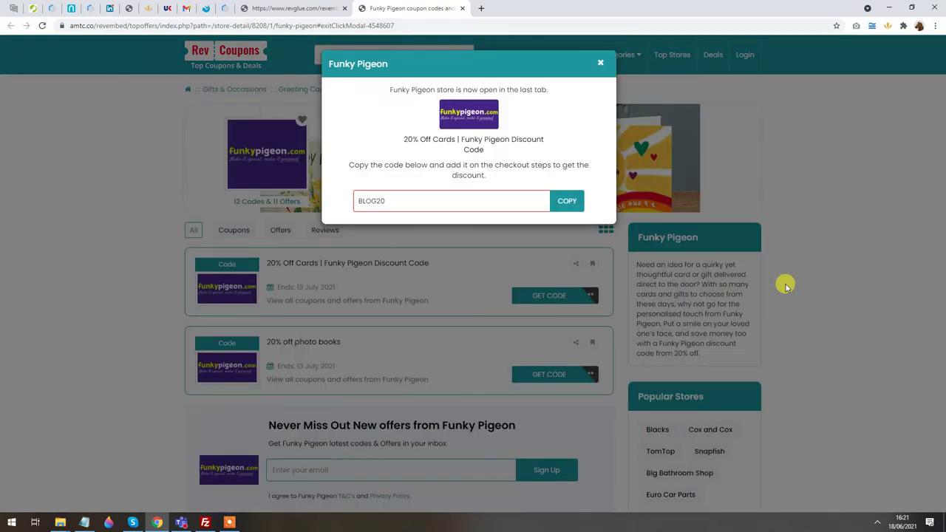
pyautogui.click(598, 63)
pyautogui.click(328, 10)
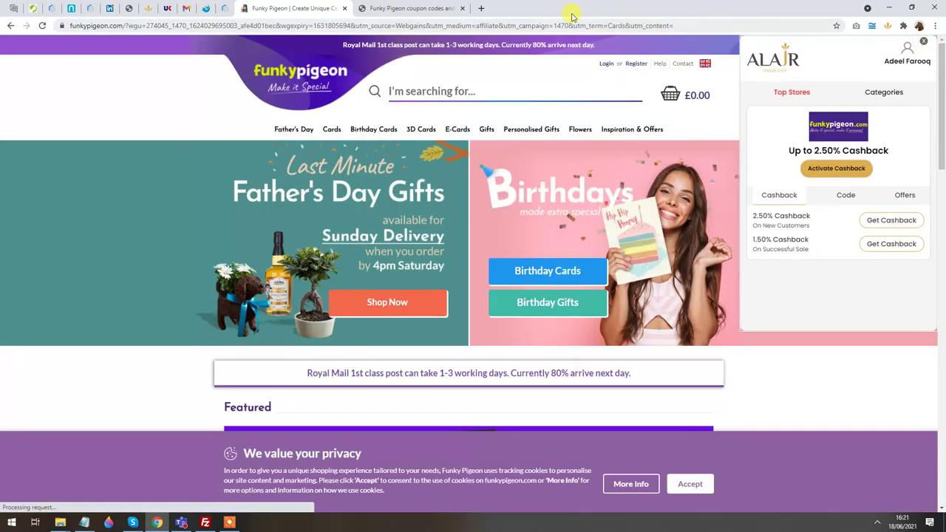
pyautogui.click(408, 10)
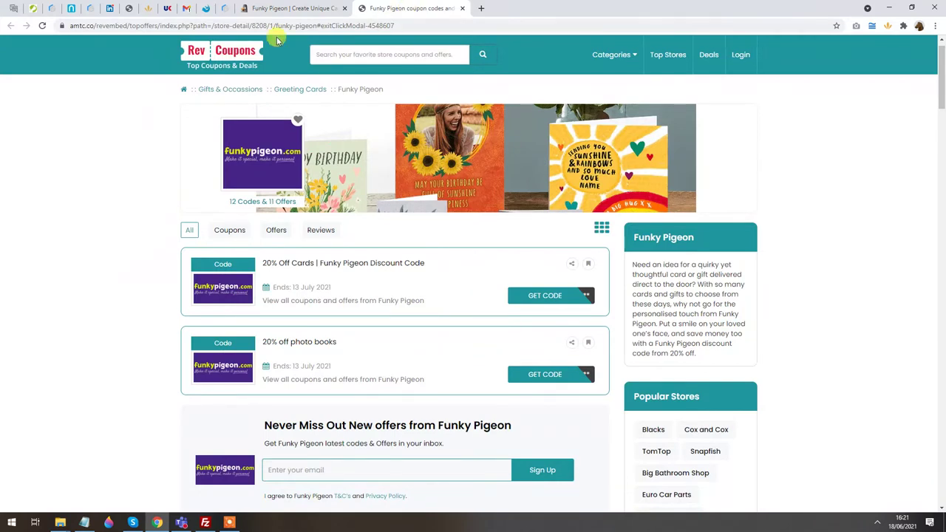
pyautogui.click(225, 9)
# Search the RevEmbed Clicks report and highlight the Funky Pigeon 20% Off Cards click
pyautogui.moveTo(469, 48)
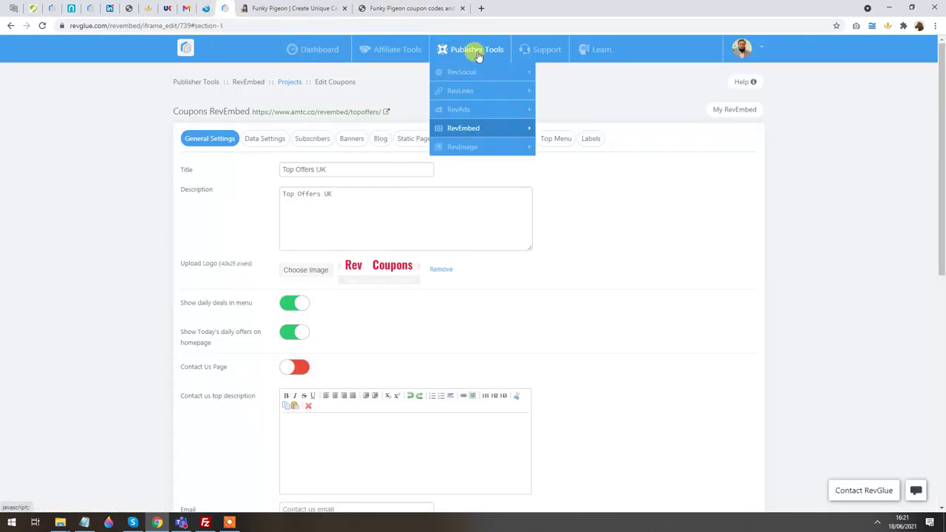
pyautogui.moveTo(475, 124)
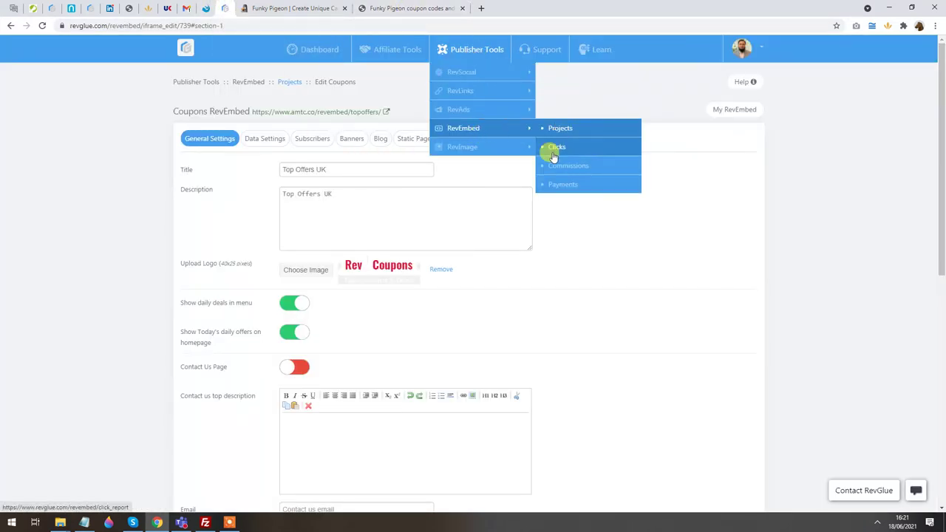
pyautogui.click(557, 148)
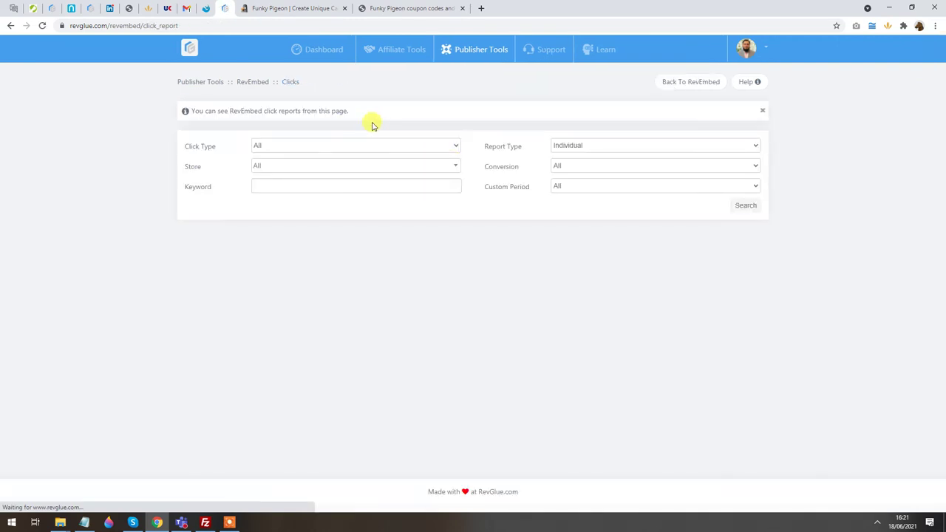
pyautogui.click(745, 205)
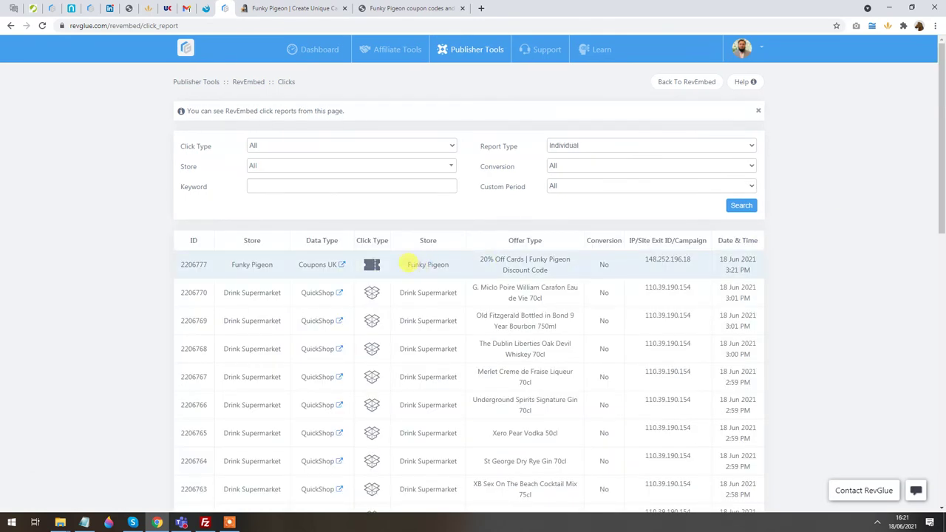
pyautogui.moveTo(409, 264); pyautogui.dragTo(495, 267)
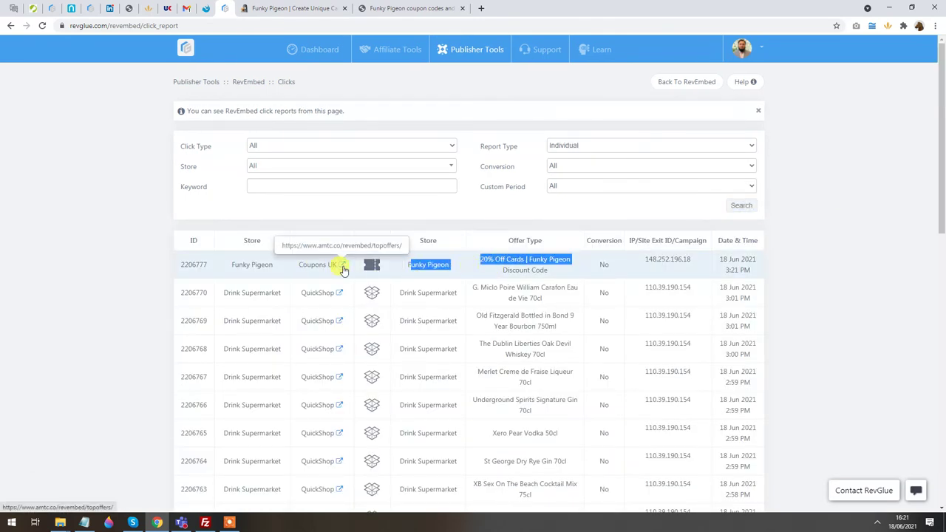
pyautogui.moveTo(225, 266); pyautogui.dragTo(275, 269)
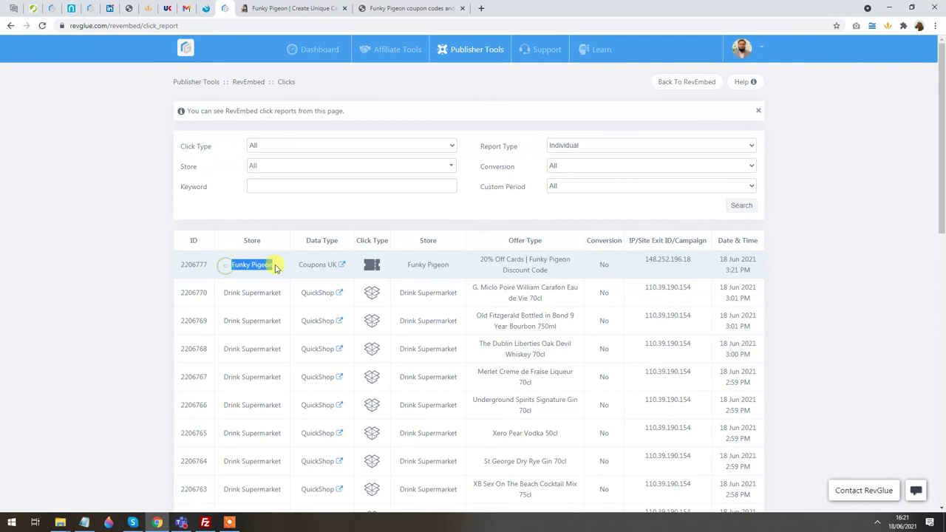
pyautogui.moveTo(494, 259); pyautogui.dragTo(539, 269)
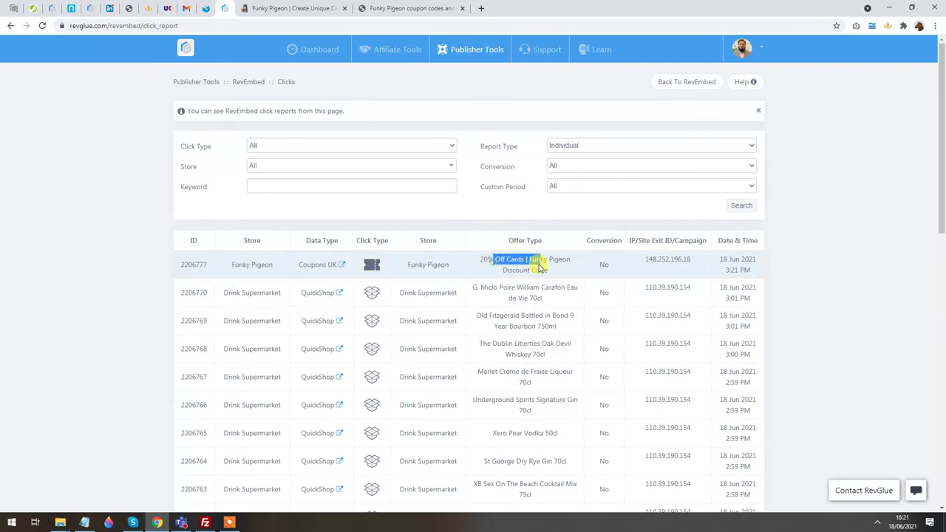
pyautogui.moveTo(597, 263); pyautogui.dragTo(608, 265)
pyautogui.scroll(-1, 610, 268)
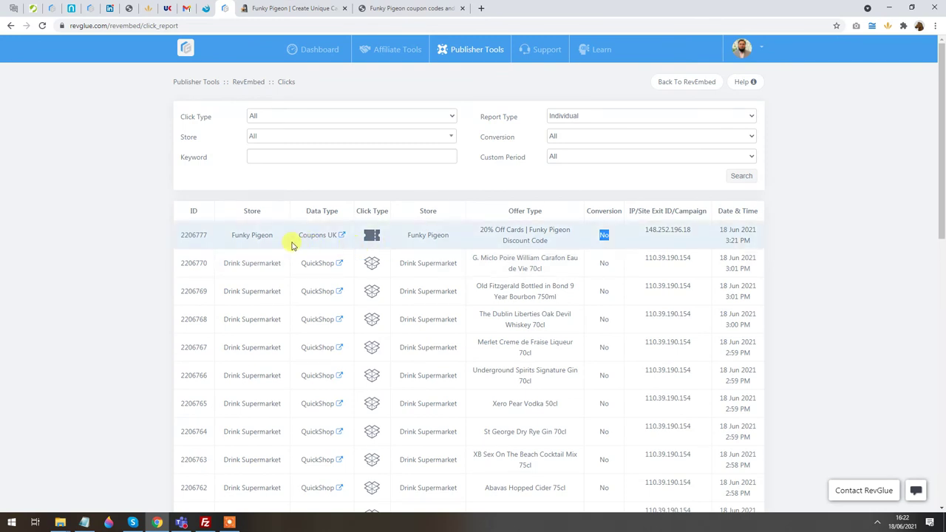
# Search and reload RevEmbed Commissions, showing GBP 295.36 pending and 304.03 payable
pyautogui.moveTo(458, 53)
pyautogui.moveTo(472, 127)
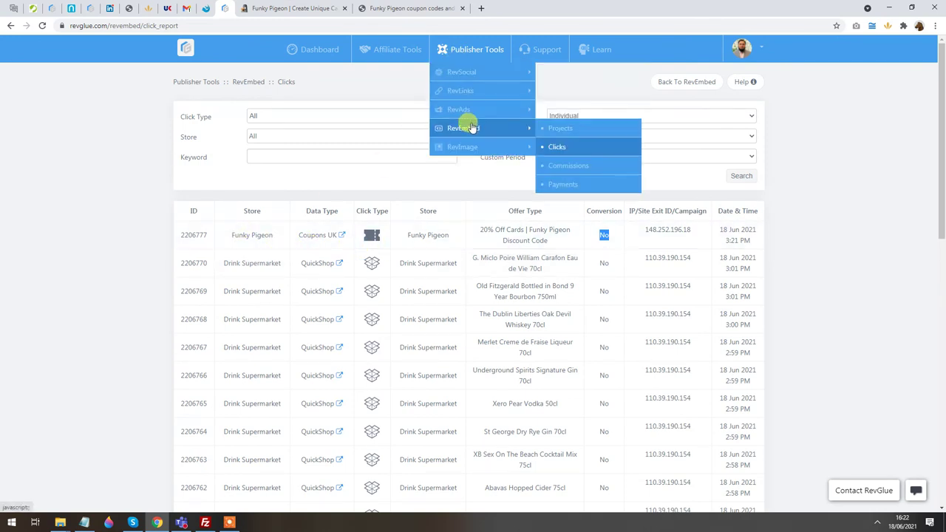
pyautogui.click(562, 166)
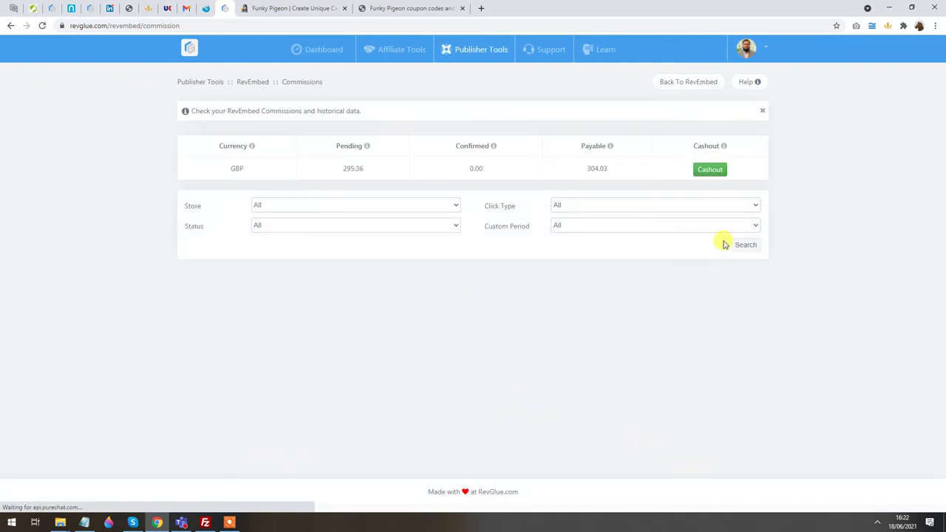
pyautogui.click(745, 245)
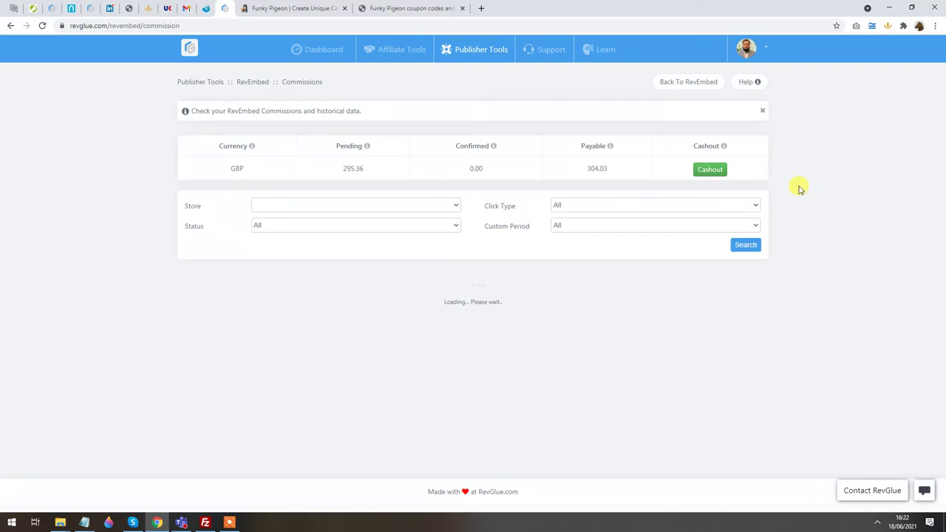
pyautogui.click(708, 25)
pyautogui.press('Return')
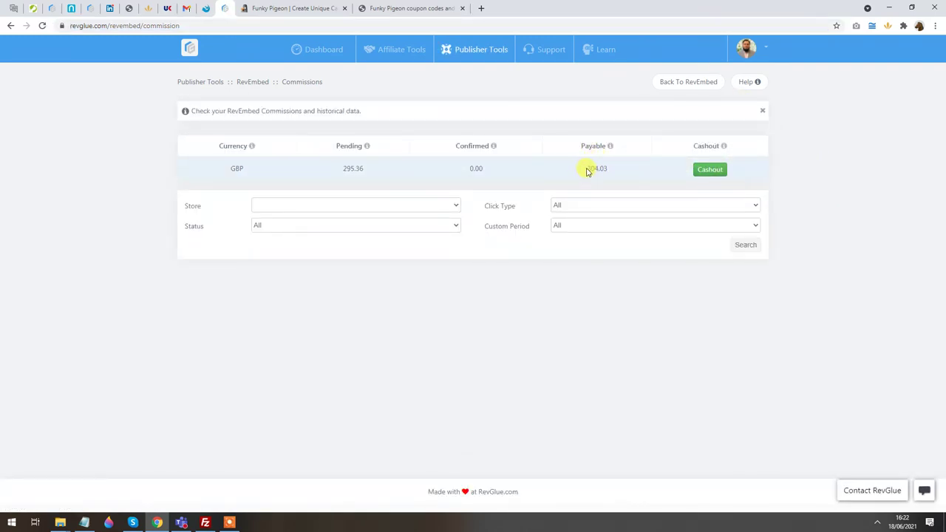
# Start a cashout of the payable balance, viewing payment methods without choosing one
pyautogui.click(708, 176)
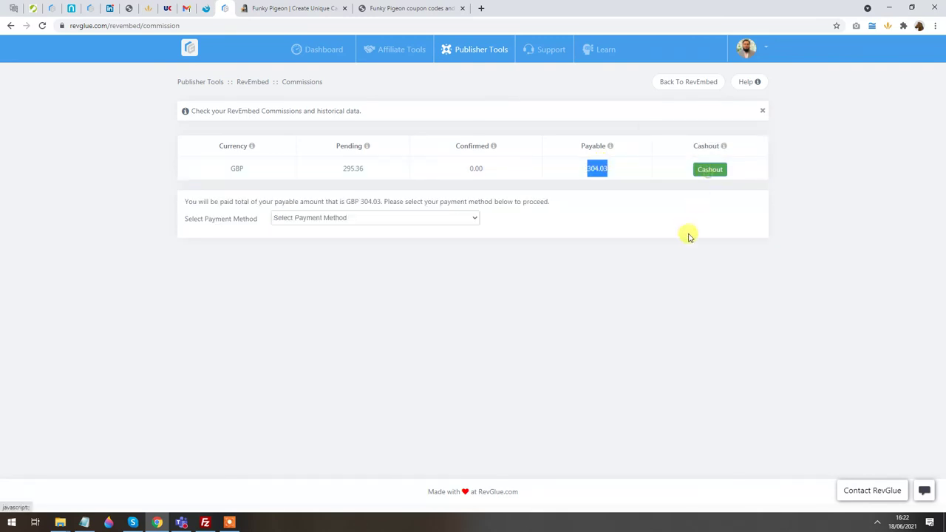
pyautogui.click(392, 218)
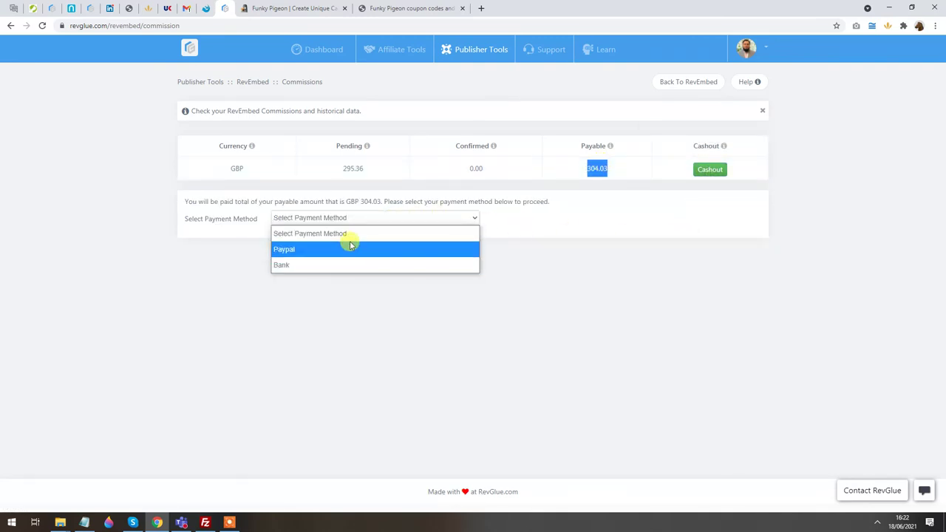
pyautogui.click(662, 267)
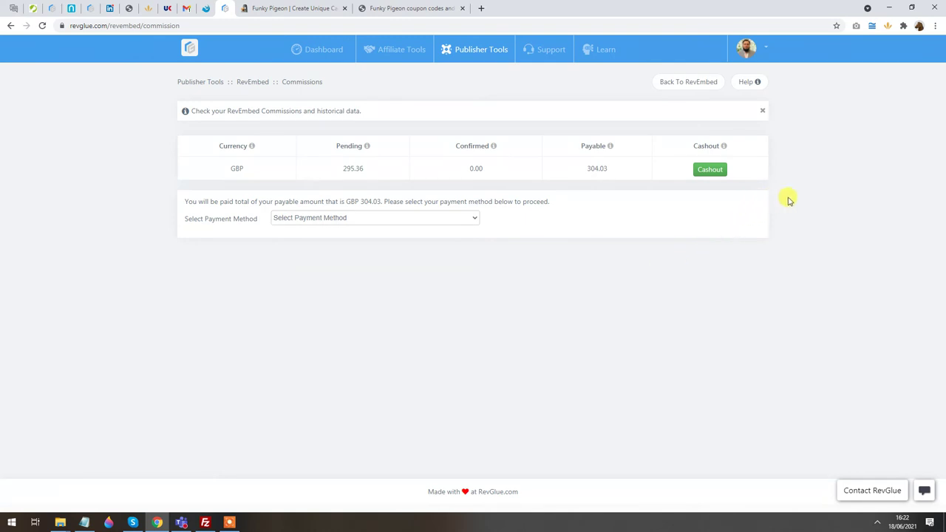
# Search the RevEmbed Payments history to list all past payments
pyautogui.moveTo(482, 53)
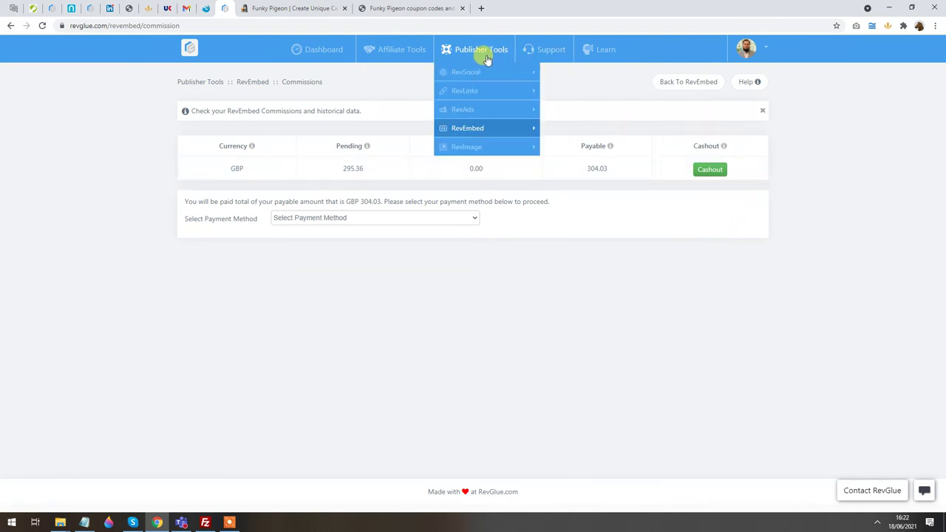
pyautogui.moveTo(481, 130)
pyautogui.click(566, 184)
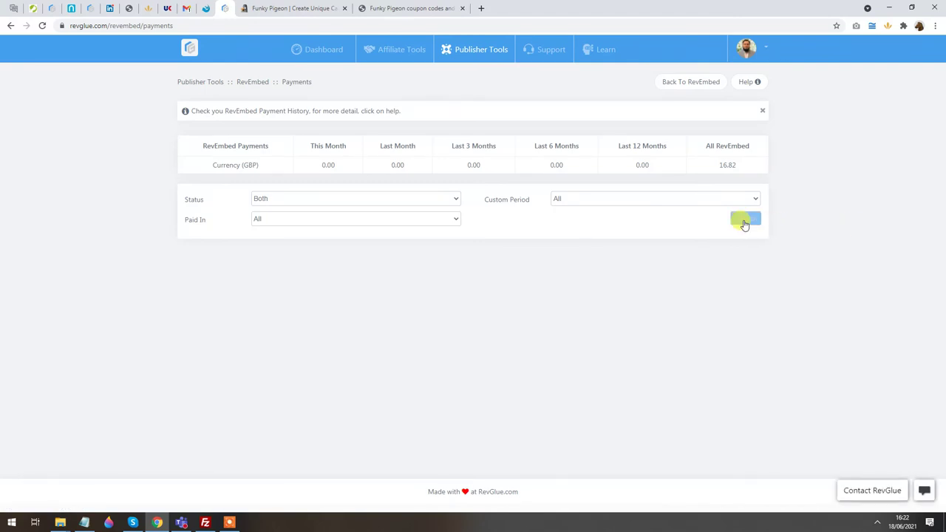
pyautogui.click(744, 219)
# Open and search the RevEmbed Projects list
pyautogui.moveTo(480, 49)
pyautogui.moveTo(477, 129)
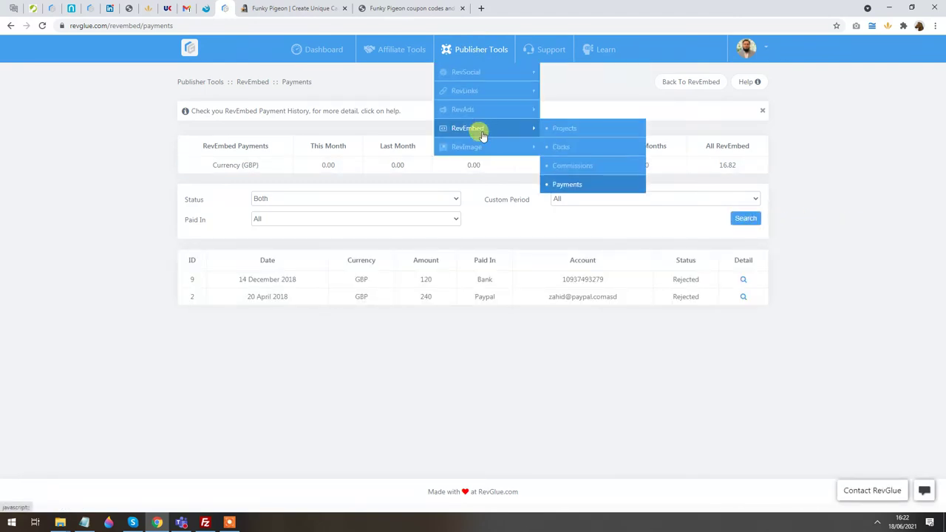
pyautogui.click(582, 132)
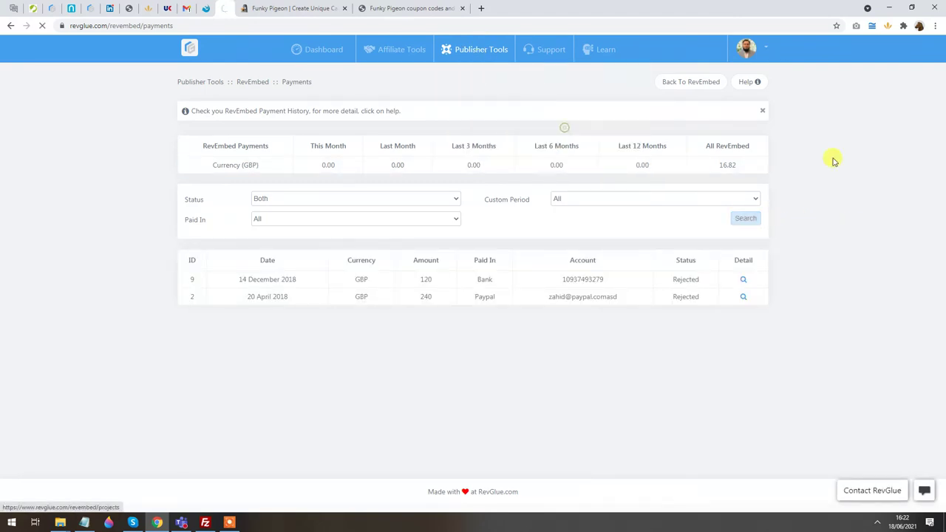
pyautogui.click(748, 168)
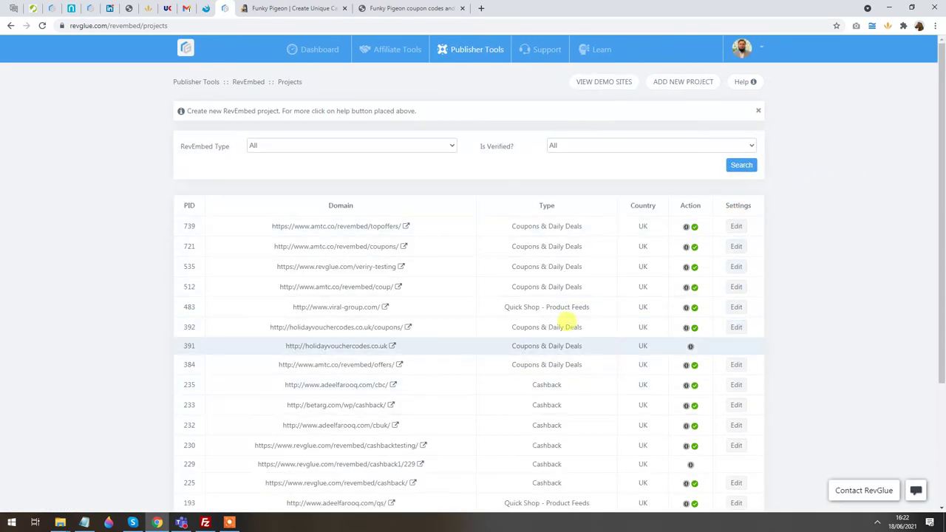
# Go from the Funky Pigeon coupon page to the Rev Coupons home page
pyautogui.moveTo(481, 46)
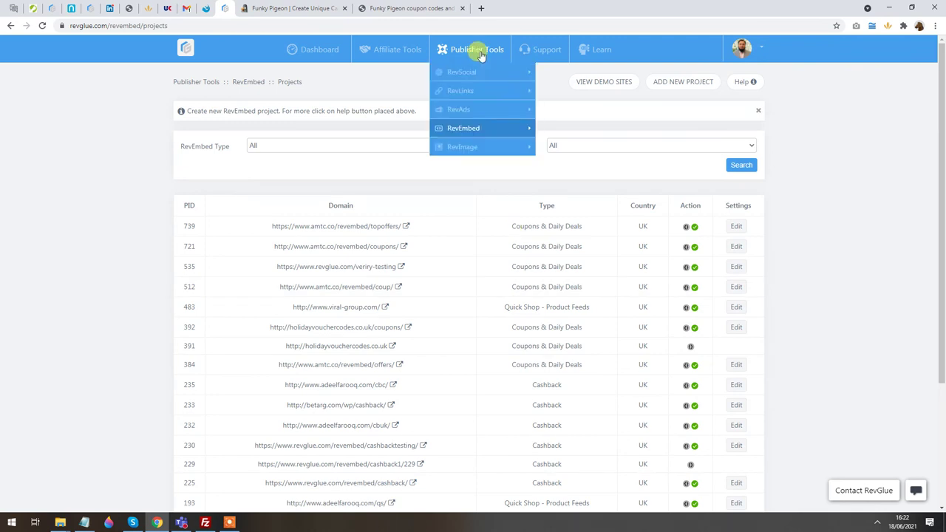
pyautogui.moveTo(494, 130)
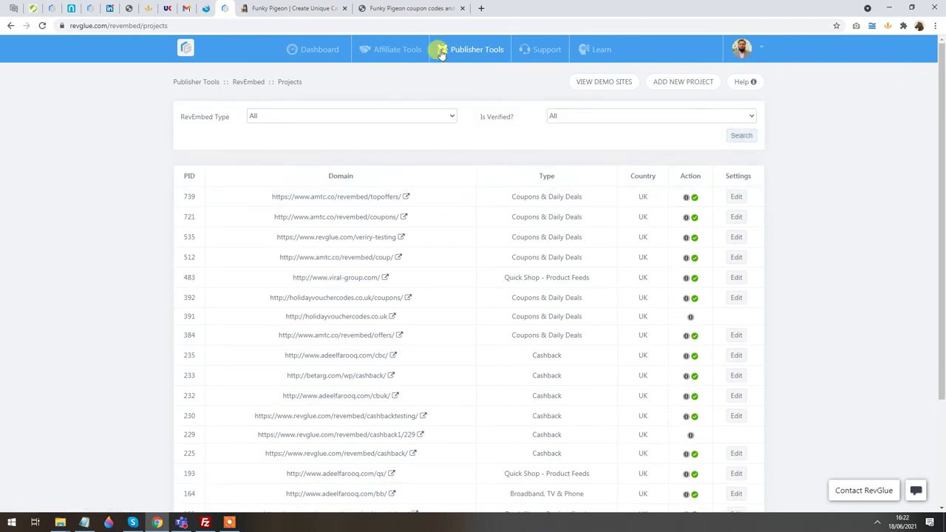
pyautogui.click(399, 8)
pyautogui.click(208, 53)
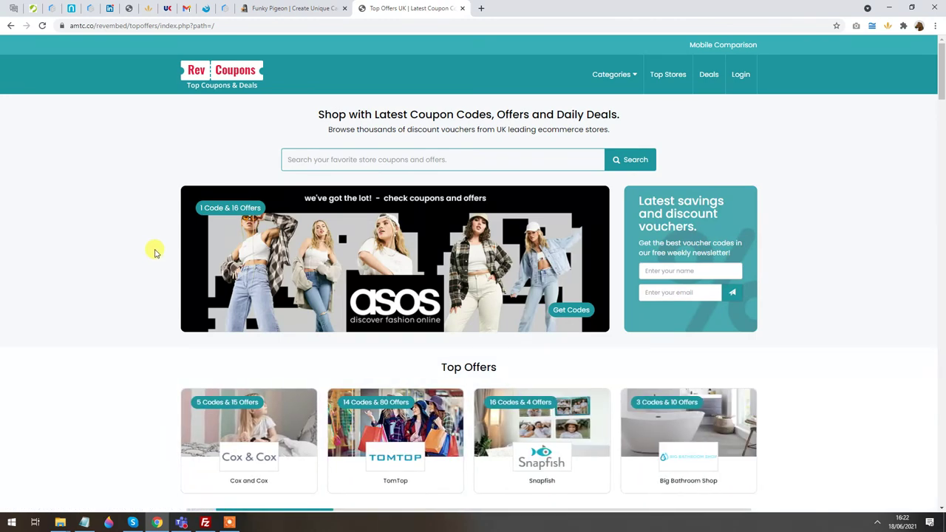
# Go to Top Stores, filter stores by letter G, and open Graze Shop
pyautogui.moveTo(937, 63); pyautogui.dragTo(939, 64)
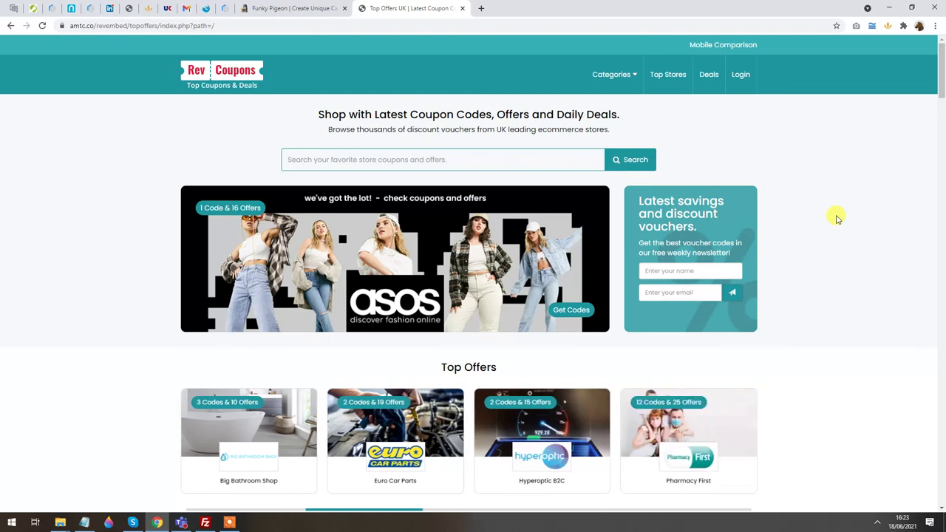
pyautogui.click(611, 74)
pyautogui.moveTo(586, 156)
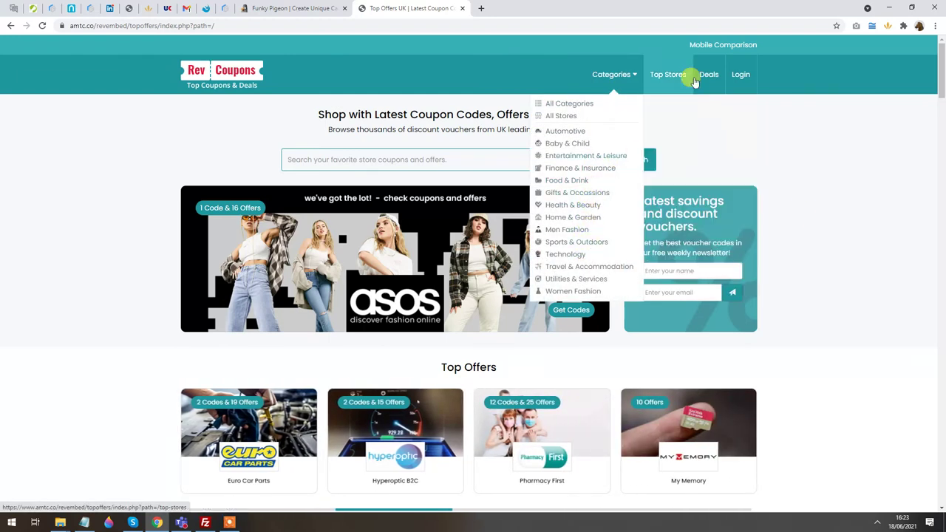
pyautogui.click(668, 75)
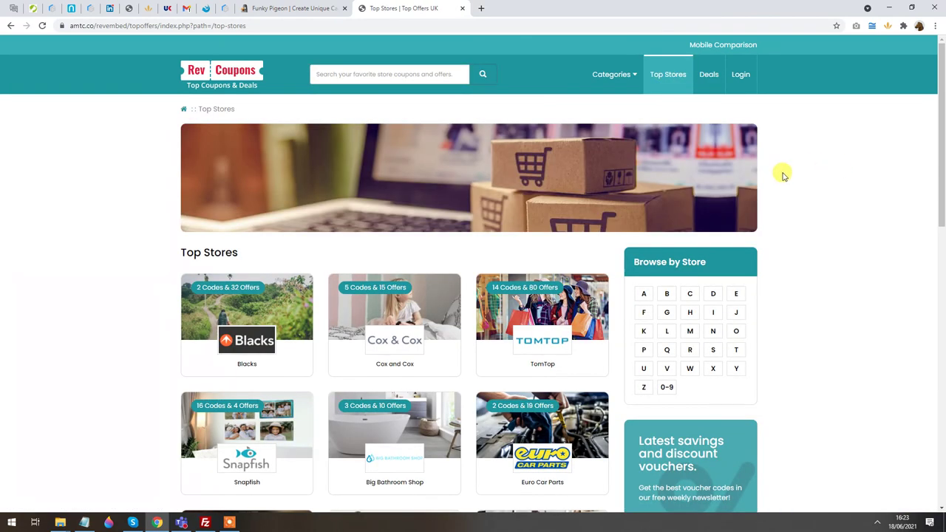
pyautogui.scroll(-10, 270, 383)
pyautogui.scroll(10, 406, 369)
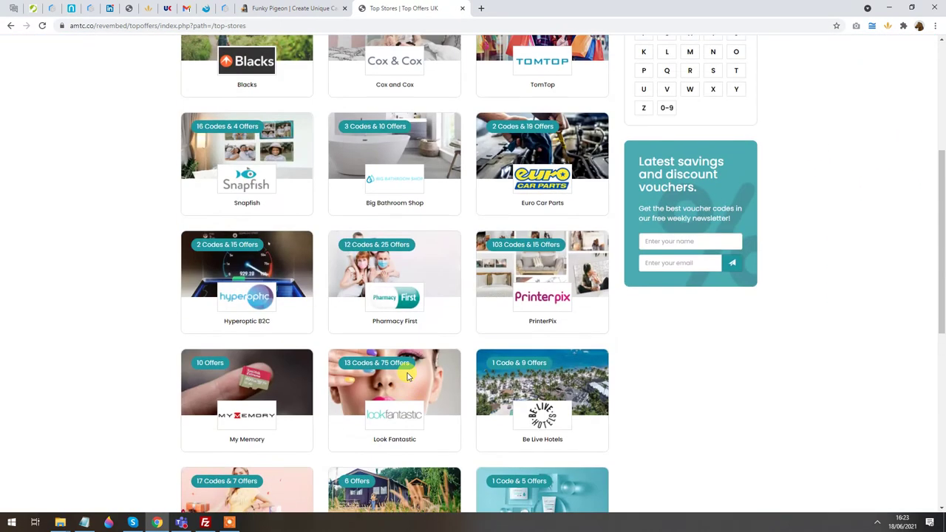
pyautogui.click(666, 314)
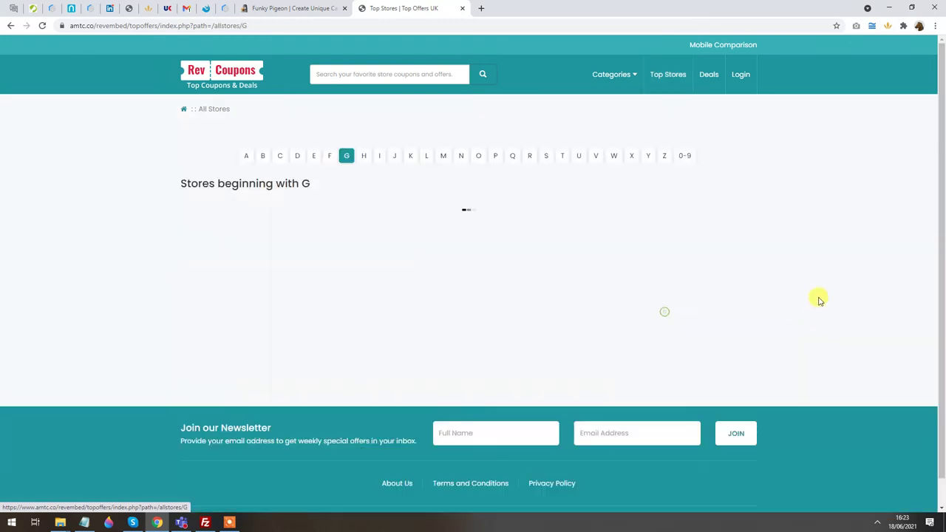
pyautogui.scroll(-5, 800, 287)
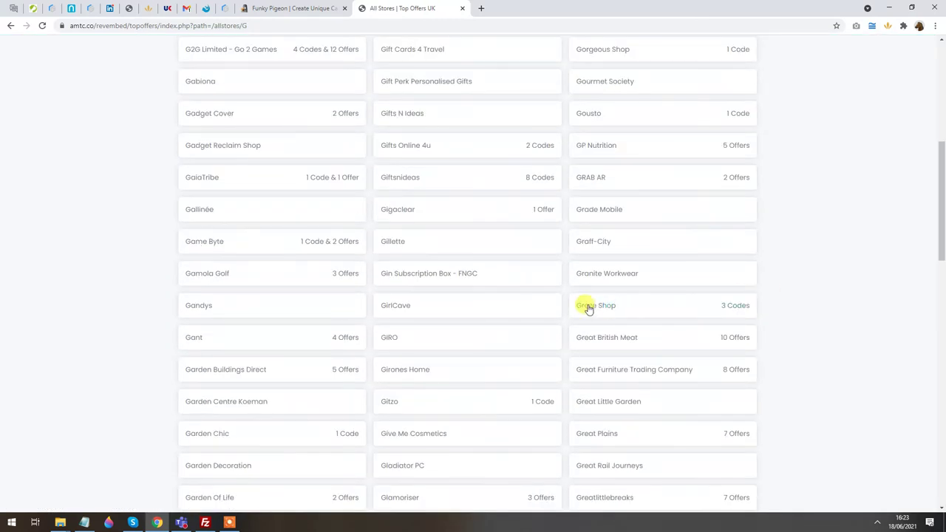
pyautogui.click(585, 305)
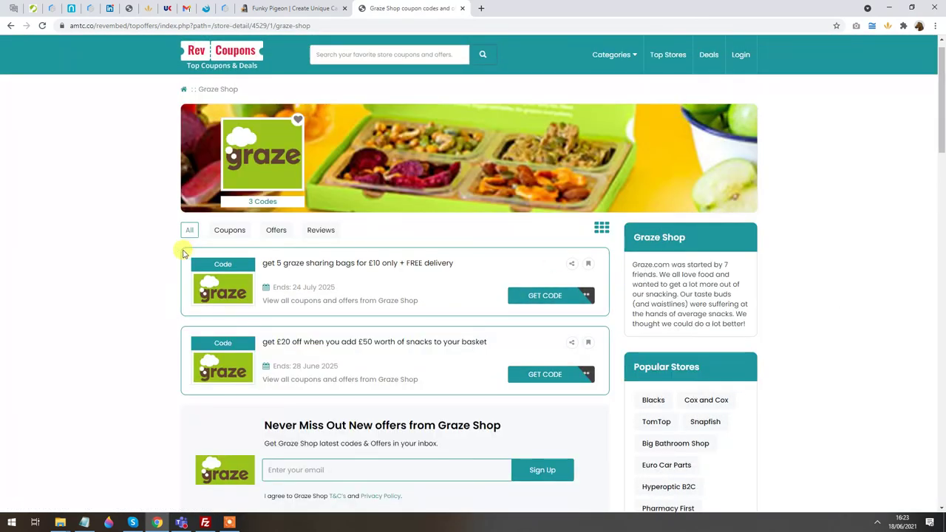
# View Graze Shop's Coupons then Offers tabs and return to the Rev Coupons home page
pyautogui.click(229, 229)
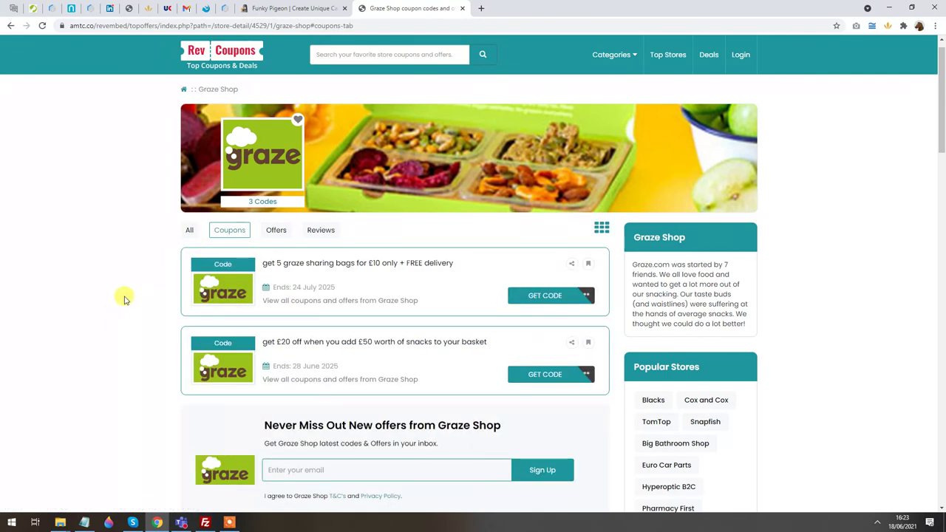
pyautogui.click(275, 230)
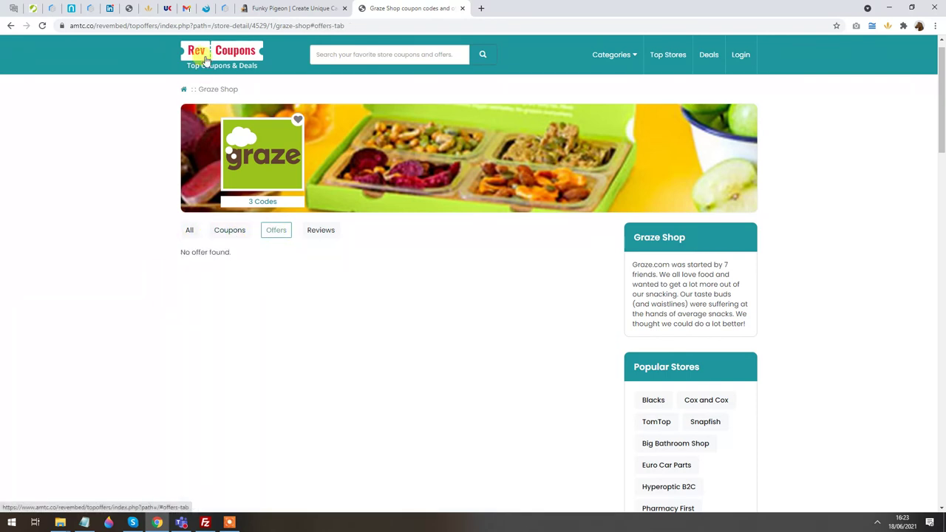
pyautogui.click(206, 62)
# Scroll through the home page deals, then go back to the RevEmbed projects list
pyautogui.scroll(-5, 126, 332)
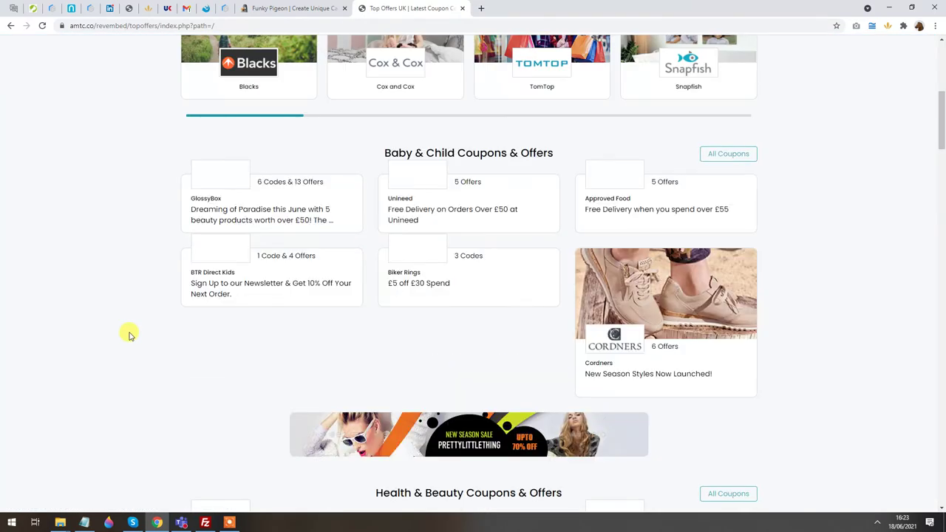
pyautogui.scroll(-6, 128, 335)
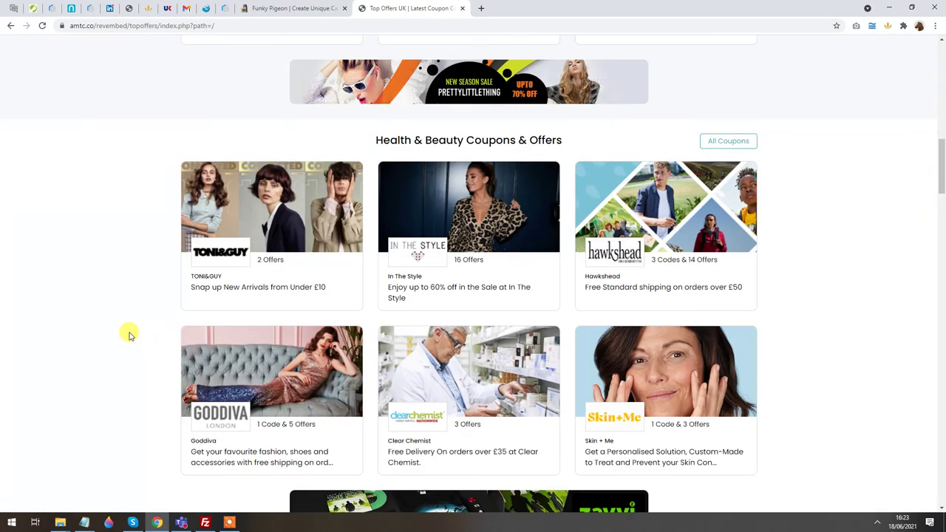
pyautogui.scroll(-8, 128, 335)
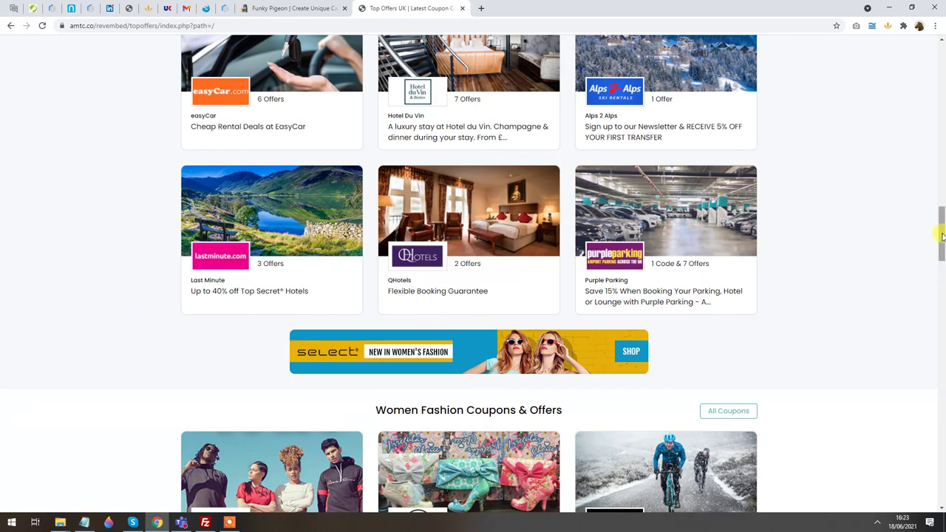
pyautogui.moveTo(942, 235); pyautogui.dragTo(920, 52)
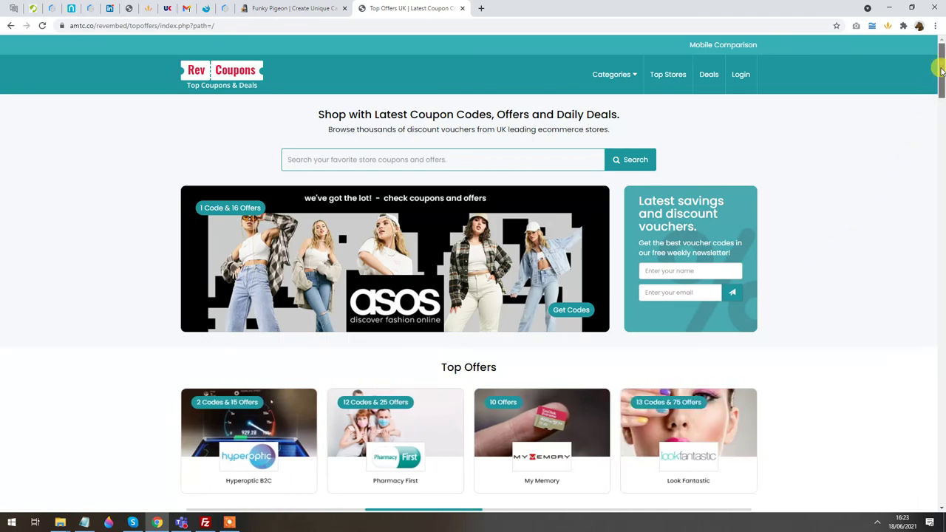
pyautogui.moveTo(939, 57)
pyautogui.mouseDown()
pyautogui.moveTo(939, 101)
pyautogui.moveTo(921, 135)
pyautogui.moveTo(917, 50)
pyautogui.mouseUp()
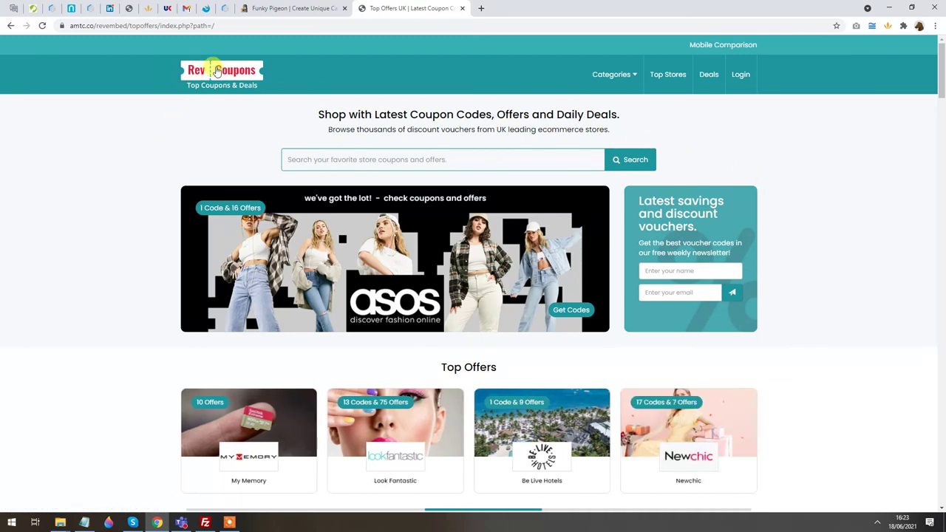
pyautogui.click(226, 8)
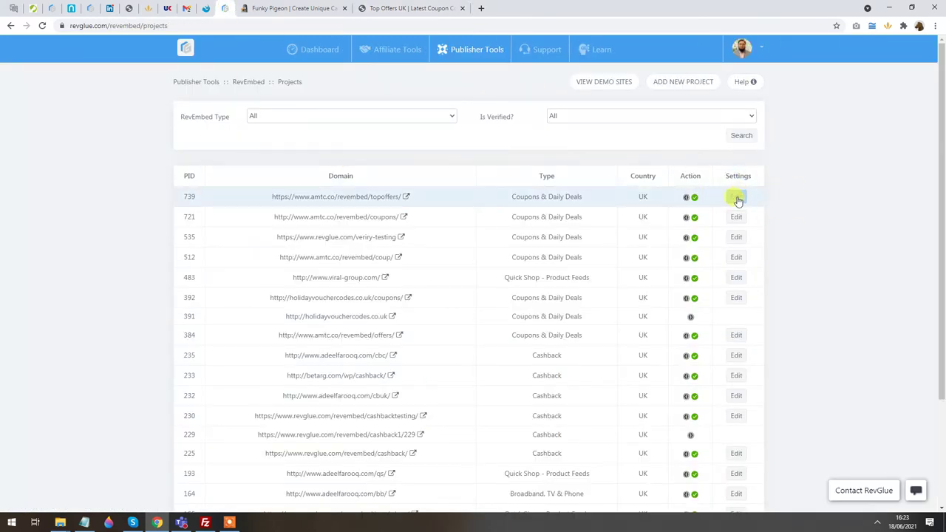